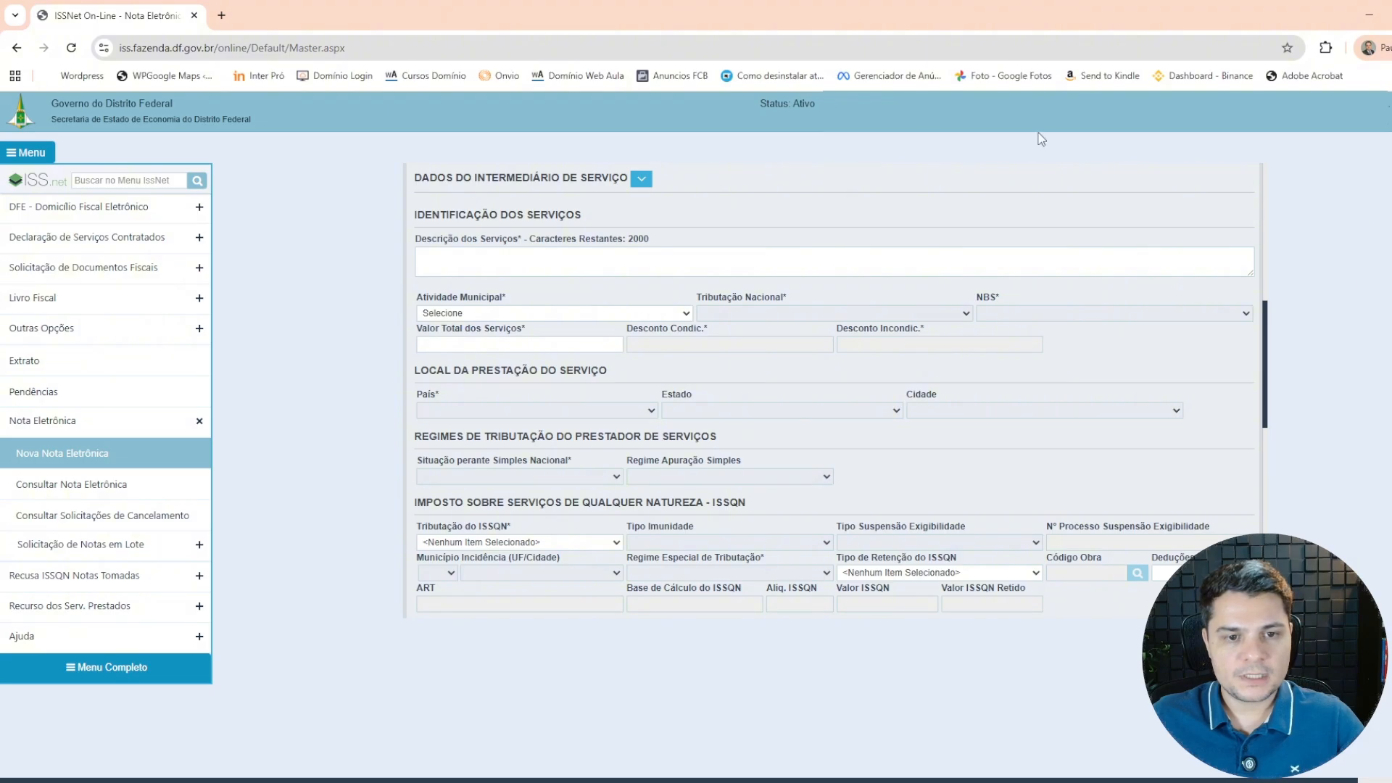
Step: Enter "Teste" as the service description and choose municipal activity 4.08 - Terapia ocupacional, fisioterapia e fonoaudiologia
left_click(527, 250)
type("Teste")
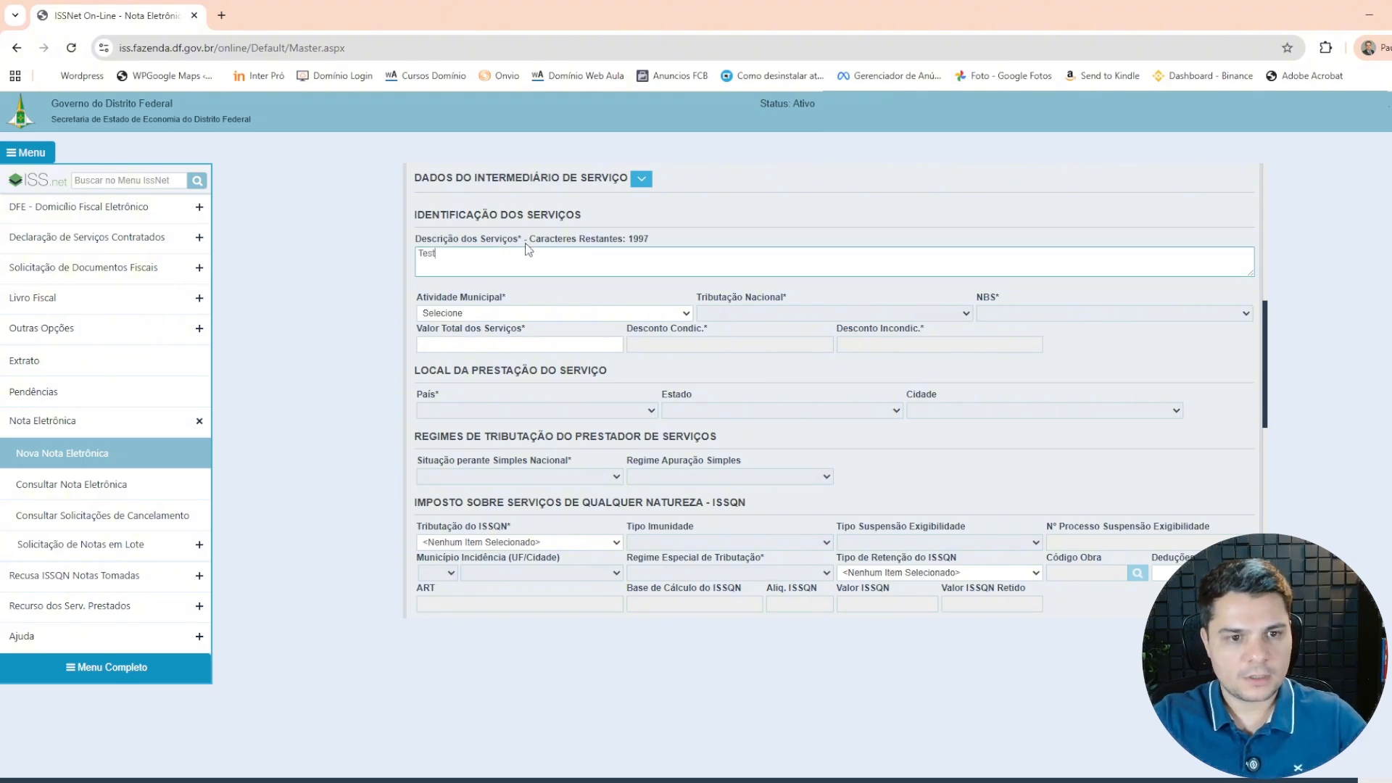
left_click(558, 313)
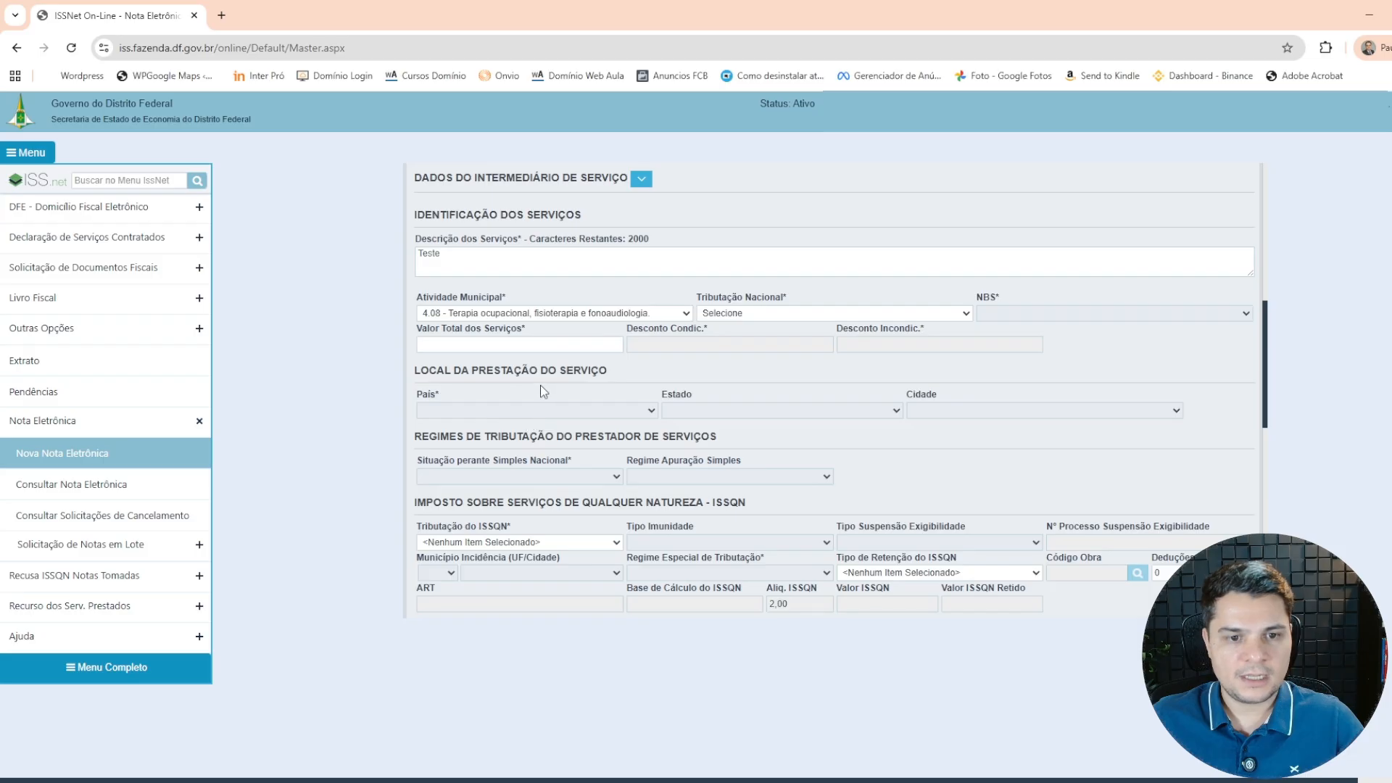
Step: Set the national taxation to 040802 - Fisioterapia and the NBS to 1.2301.92.00-Serviços de fisioterapia
left_click_drag(702, 295, 761, 298)
left_click(769, 297)
double_click(781, 297)
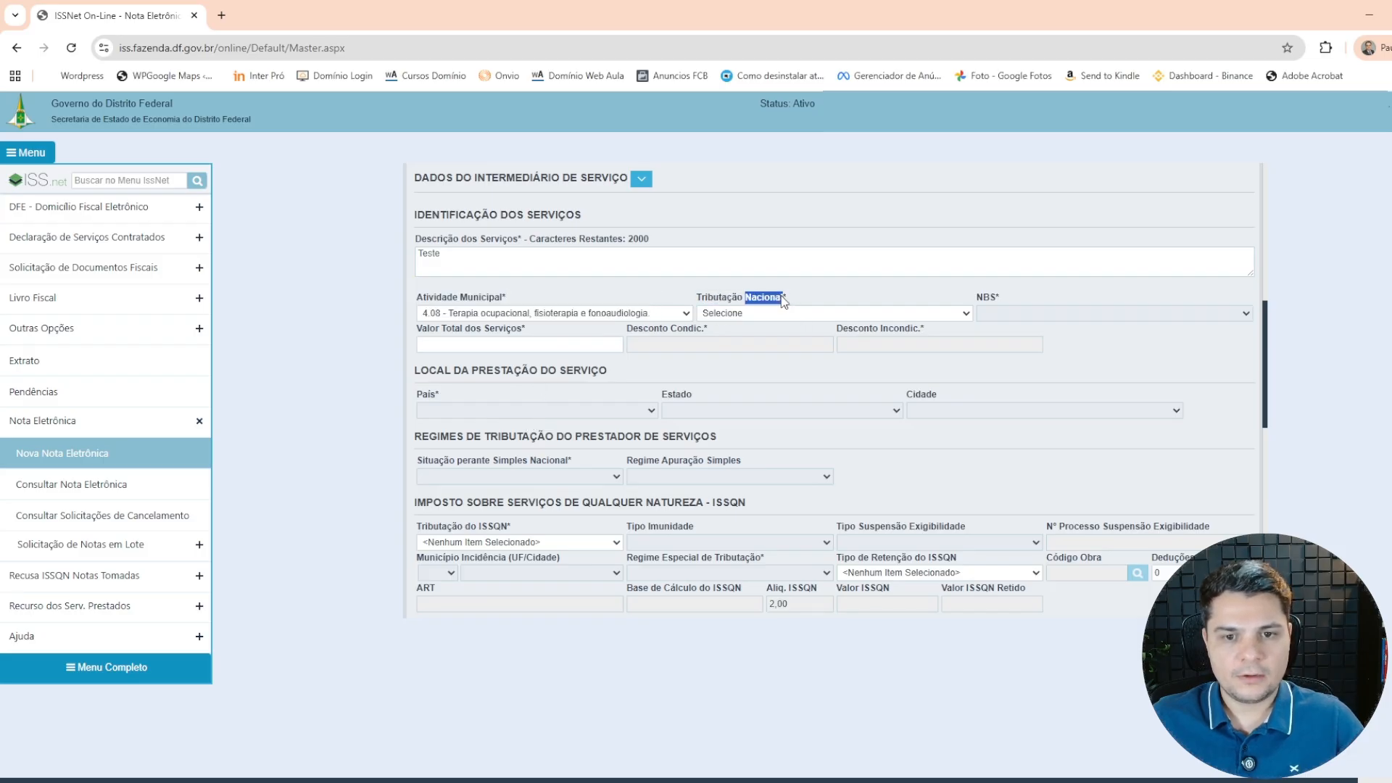
double_click(724, 298)
left_click(858, 312)
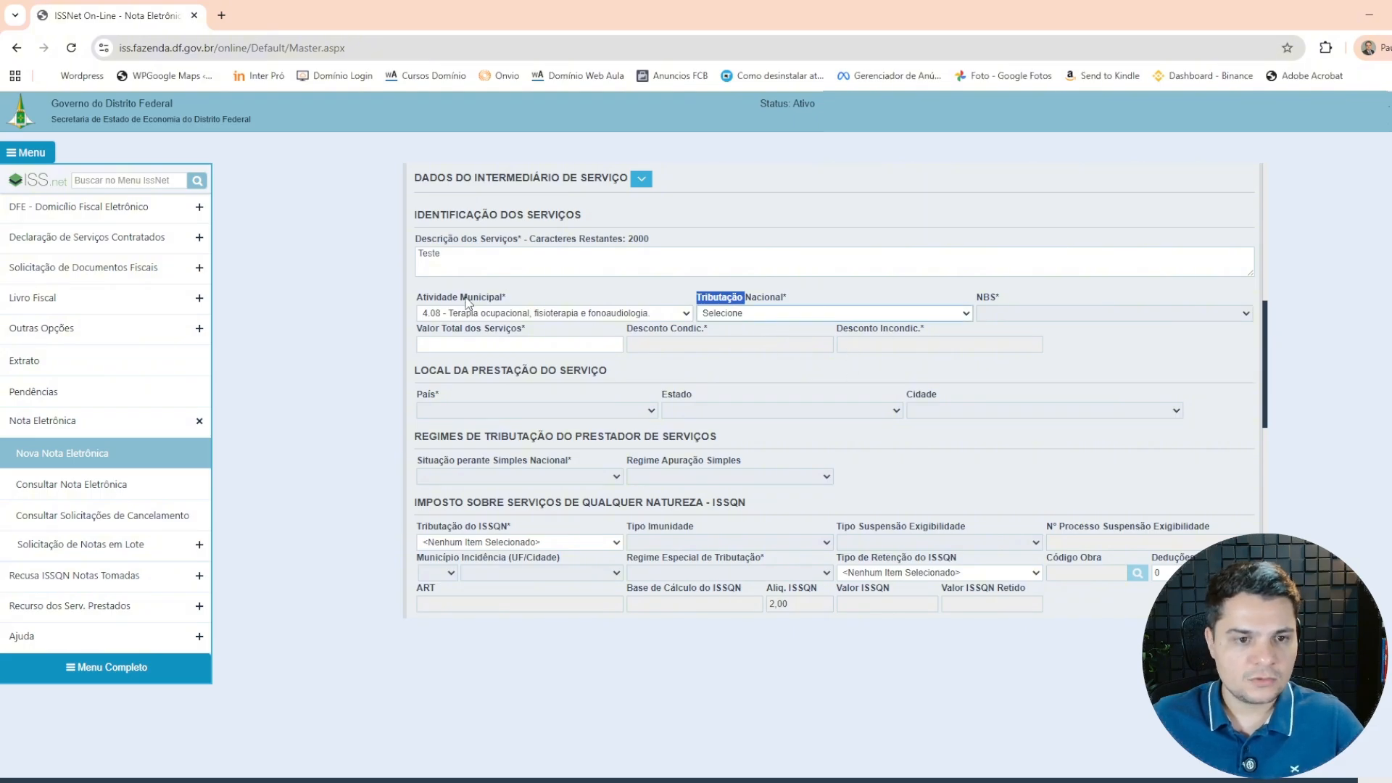
left_click_drag(426, 298, 509, 298)
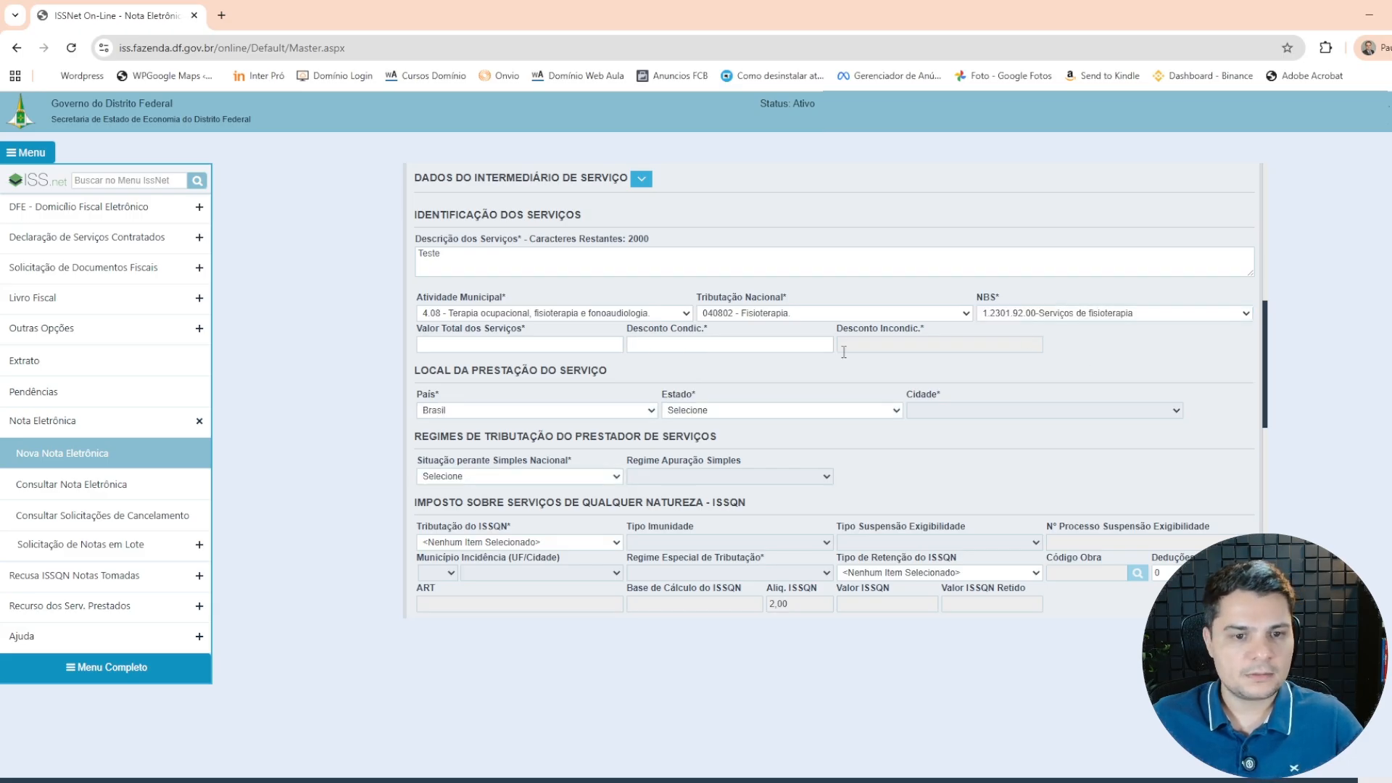
Step: Enter 10,00 as the total value of the services and leave the conditional discount blank
left_click(592, 343)
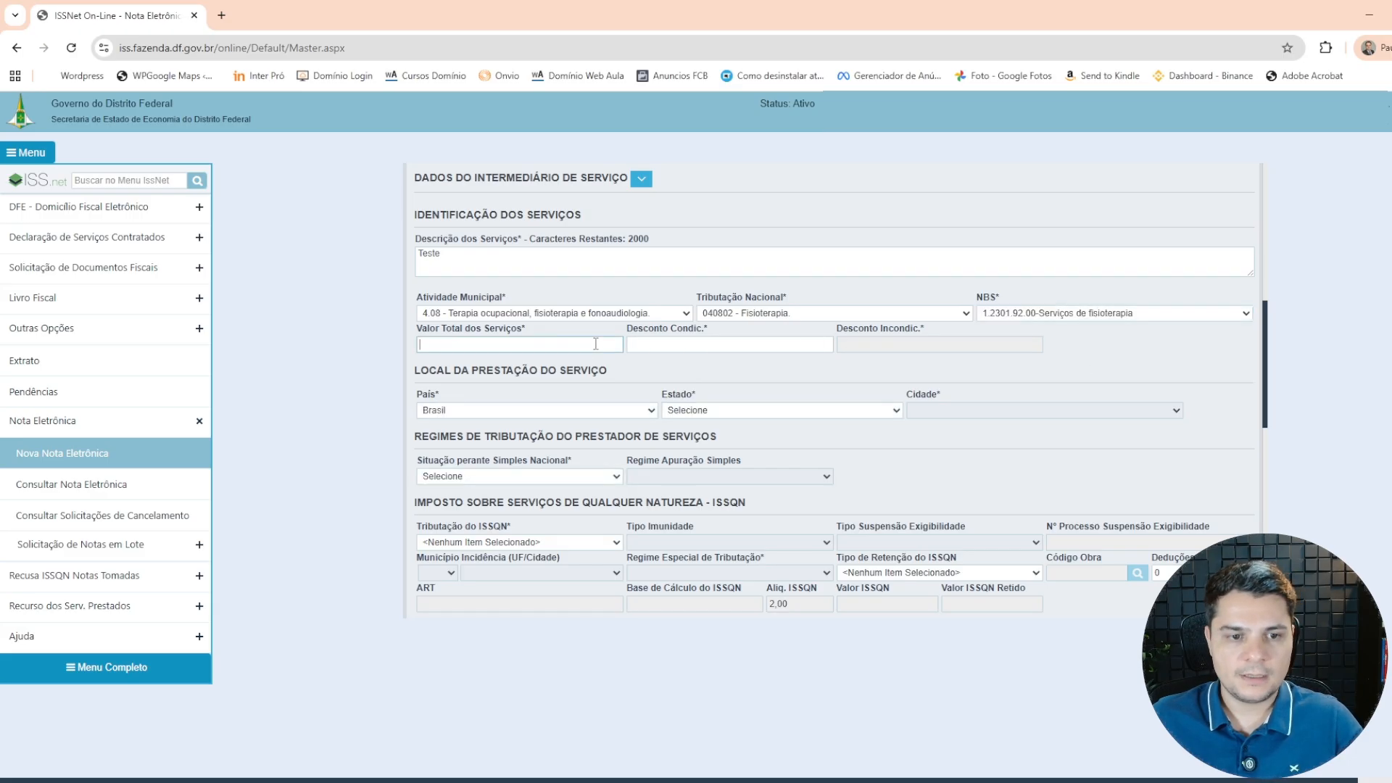
type("0,1000")
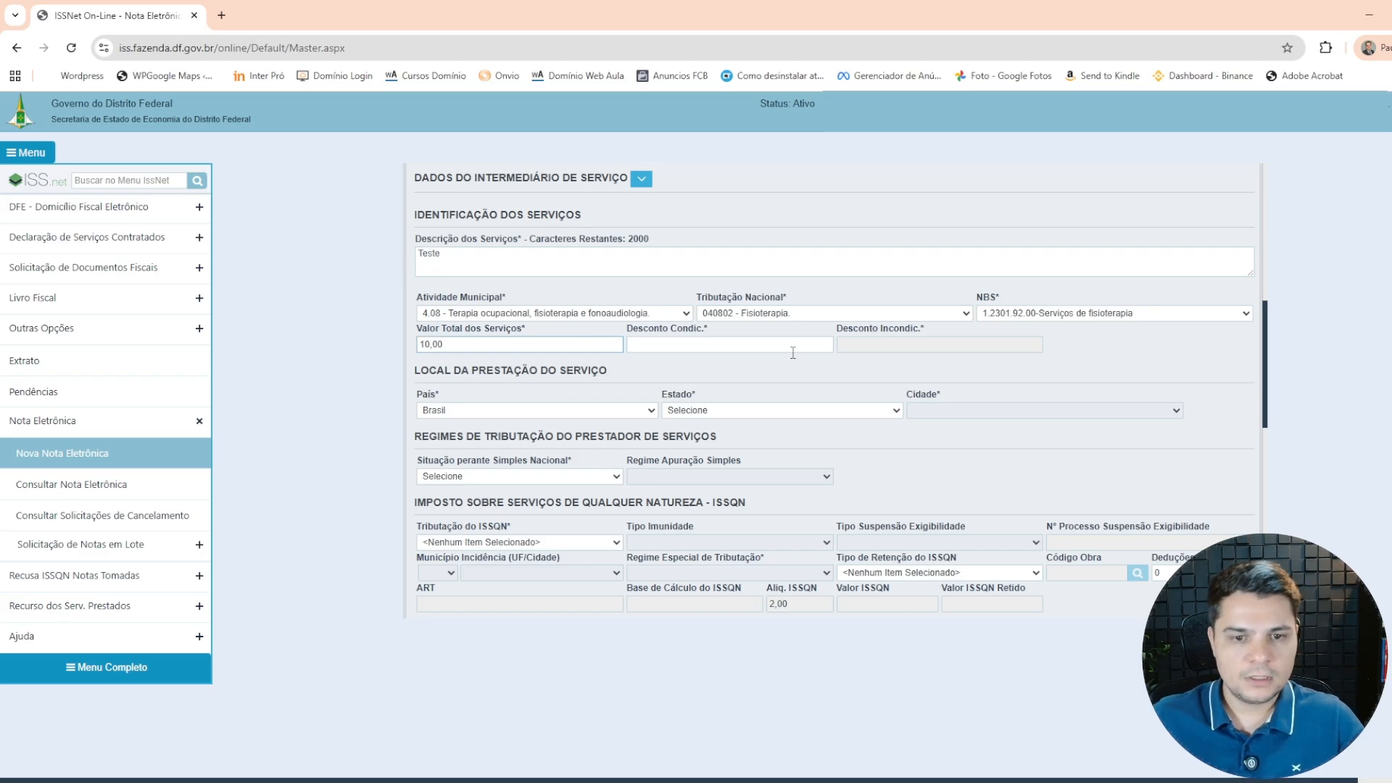
left_click(644, 346)
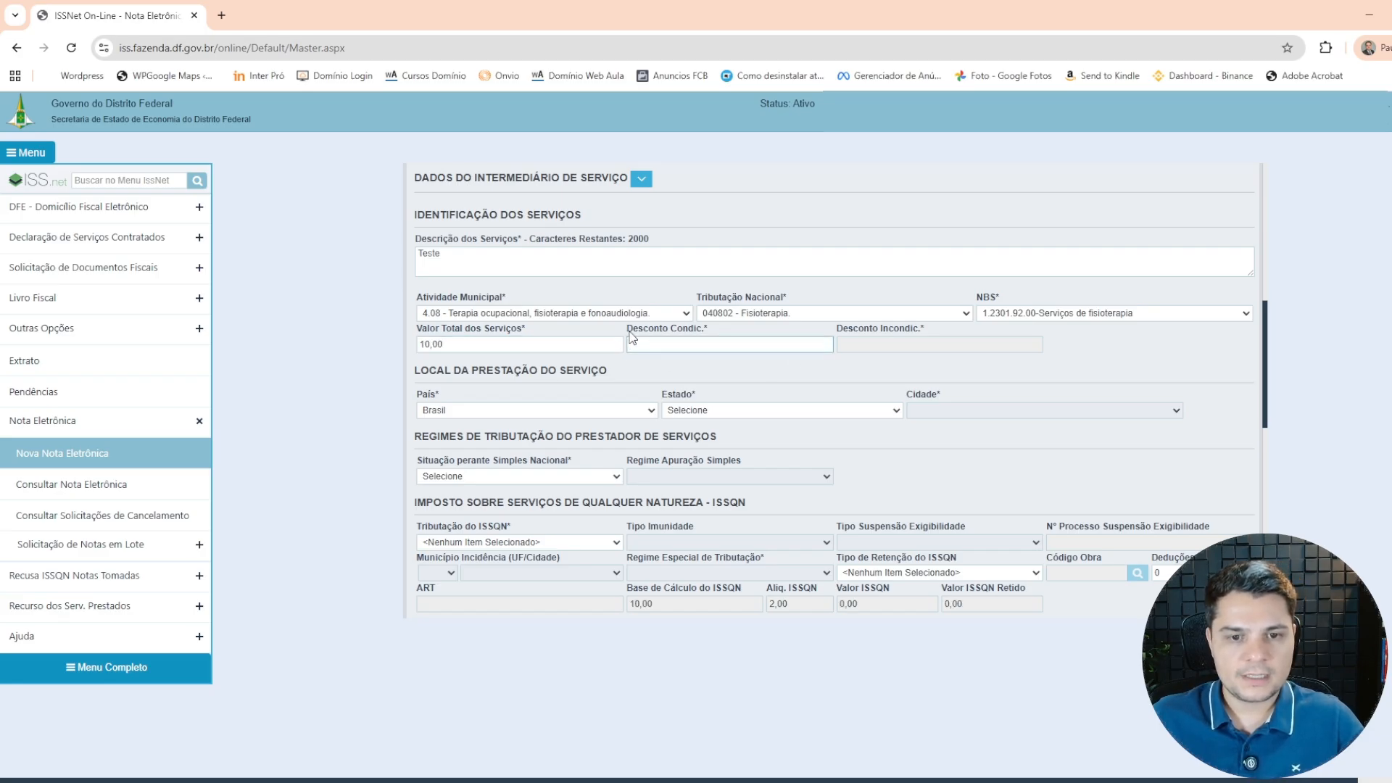
left_click_drag(627, 330, 725, 333)
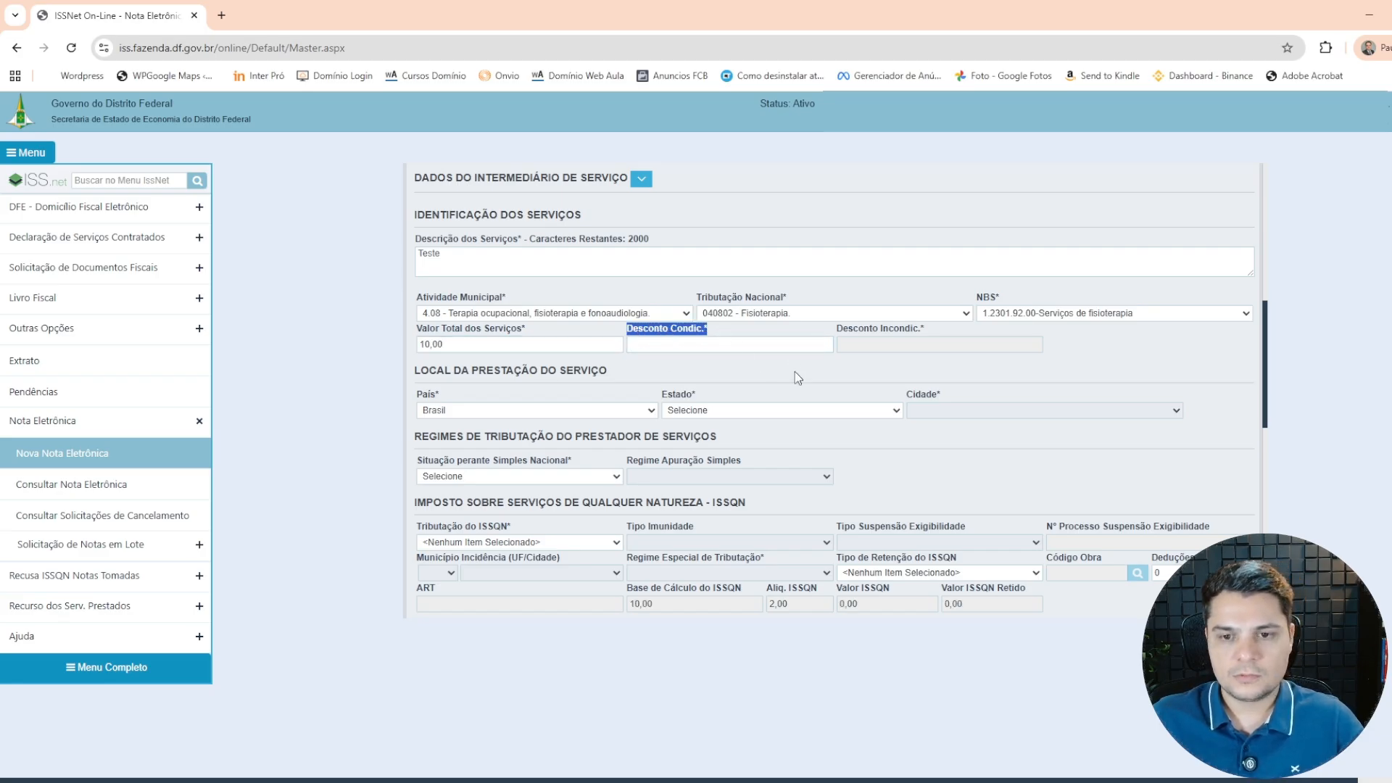
left_click(716, 346)
Step: Set the place of service to the state Distrito Federal and the city Brasília, with Brasil as the country
scroll(728, 395, "down", 2)
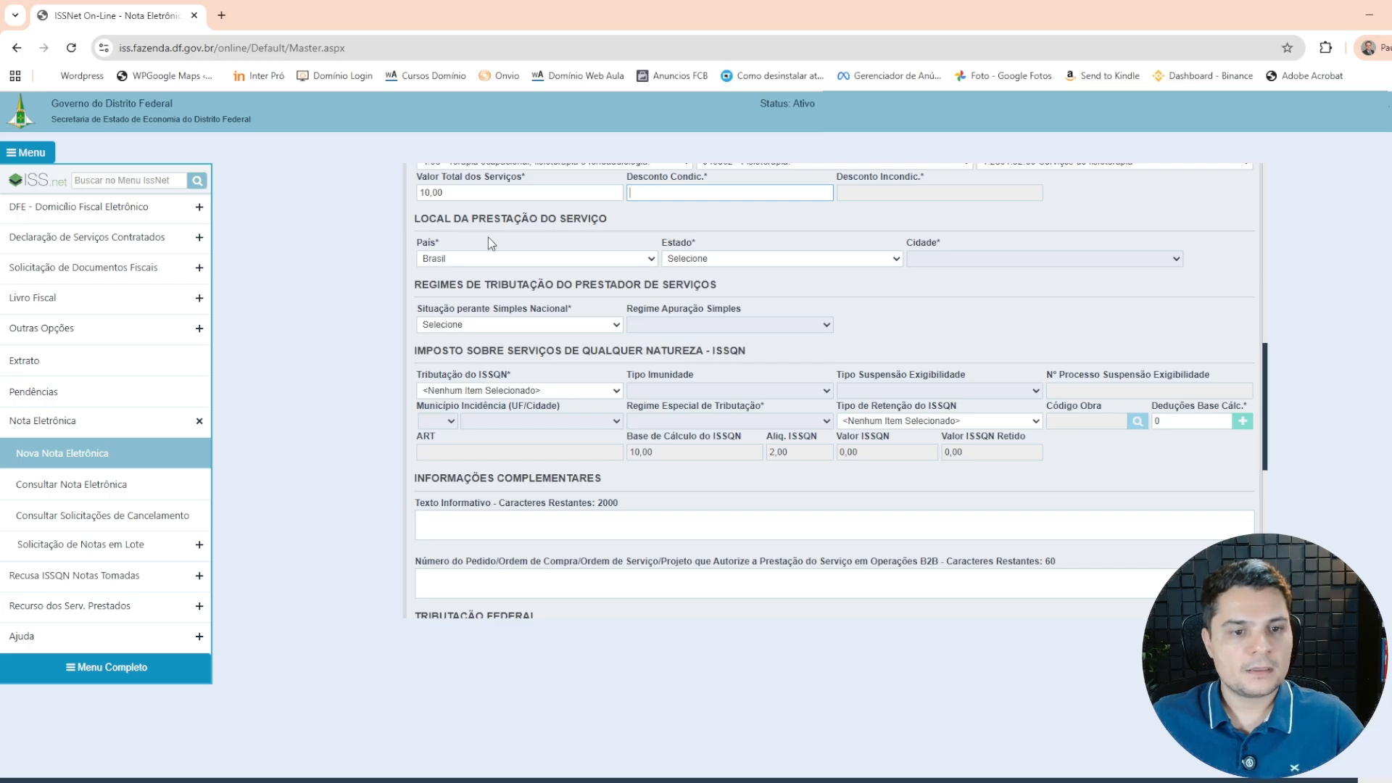
left_click_drag(419, 248, 424, 253)
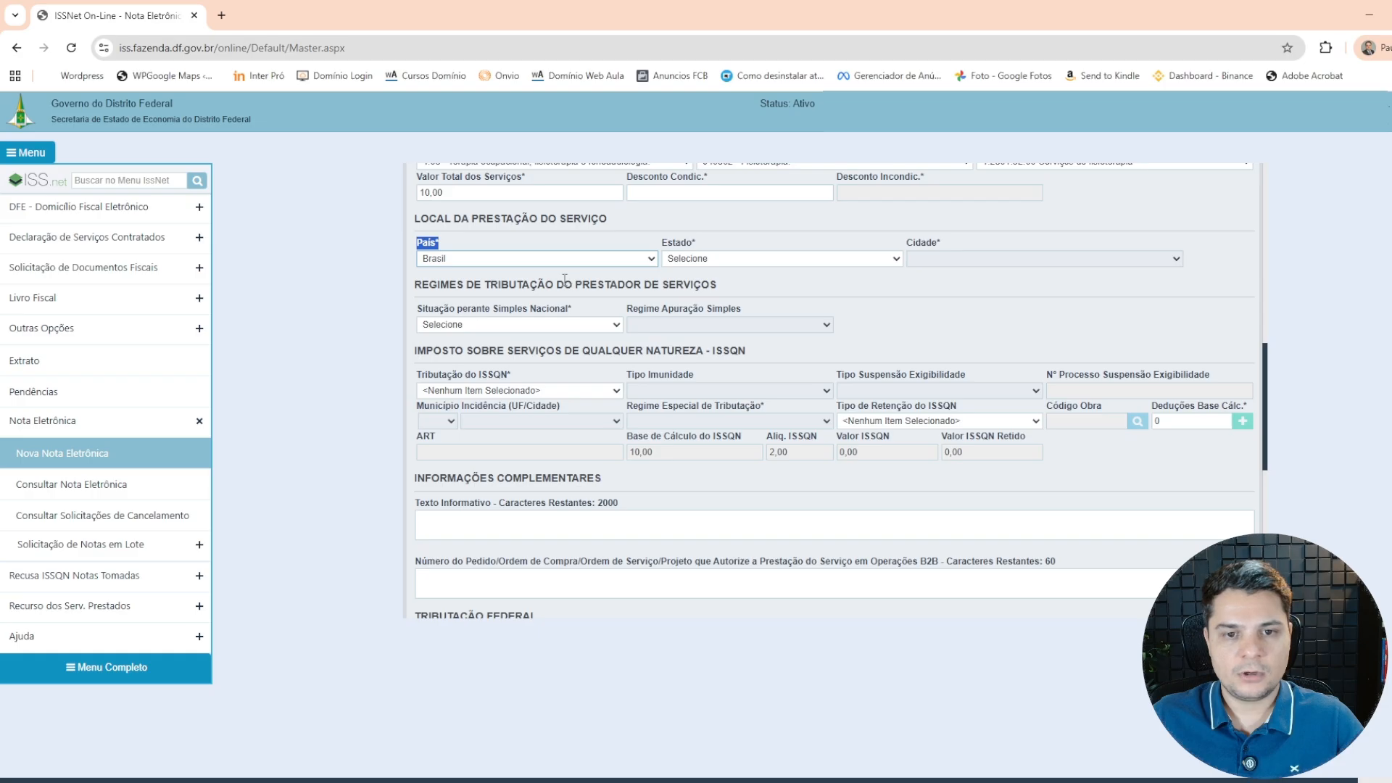
left_click(790, 263)
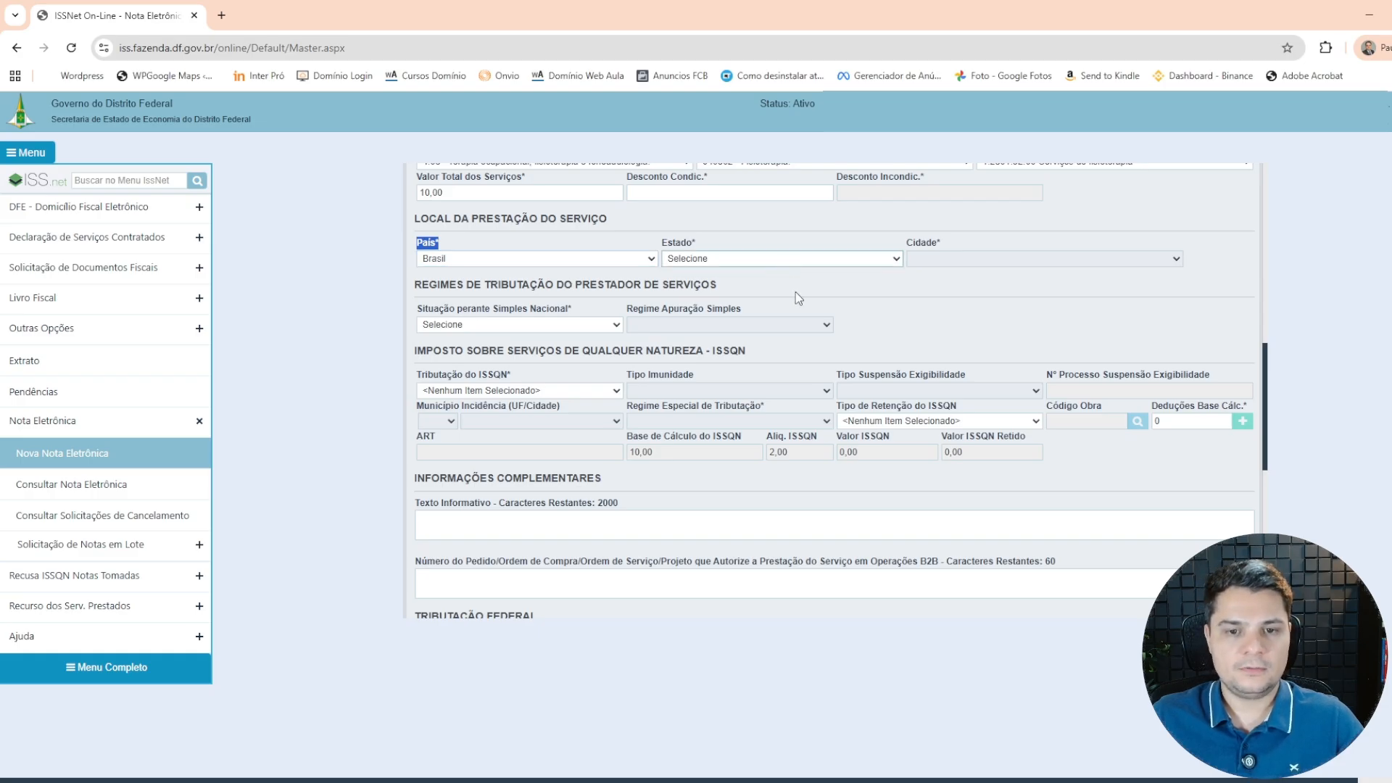
left_click(794, 291)
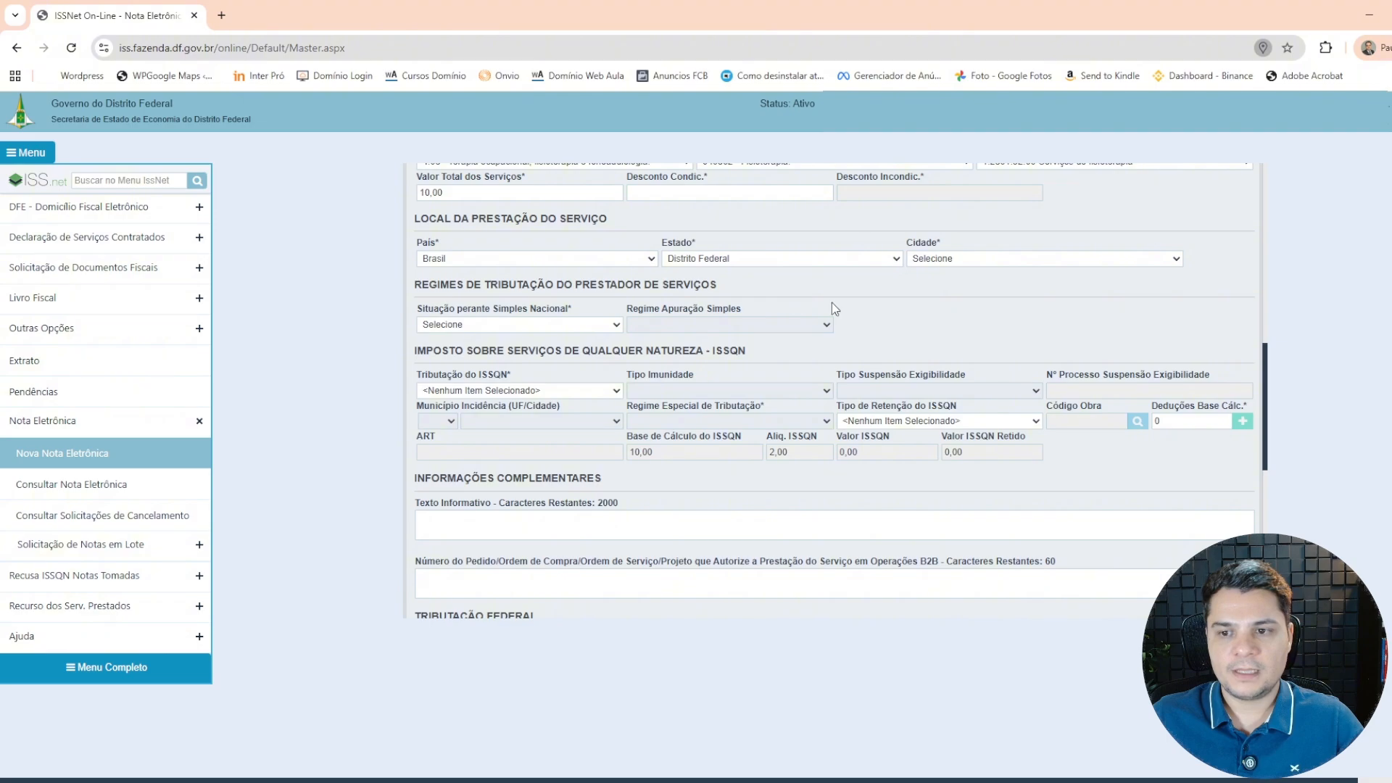
left_click(934, 260)
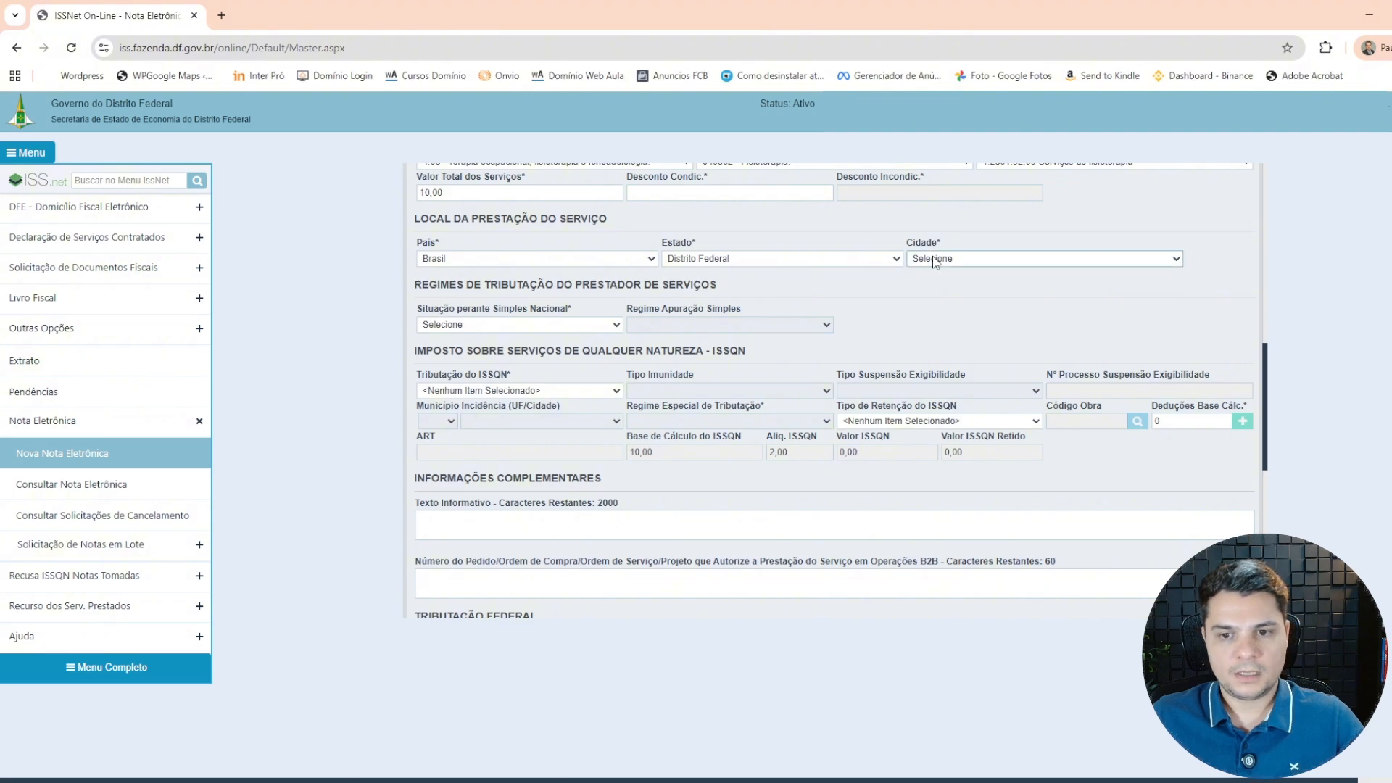
left_click(958, 298)
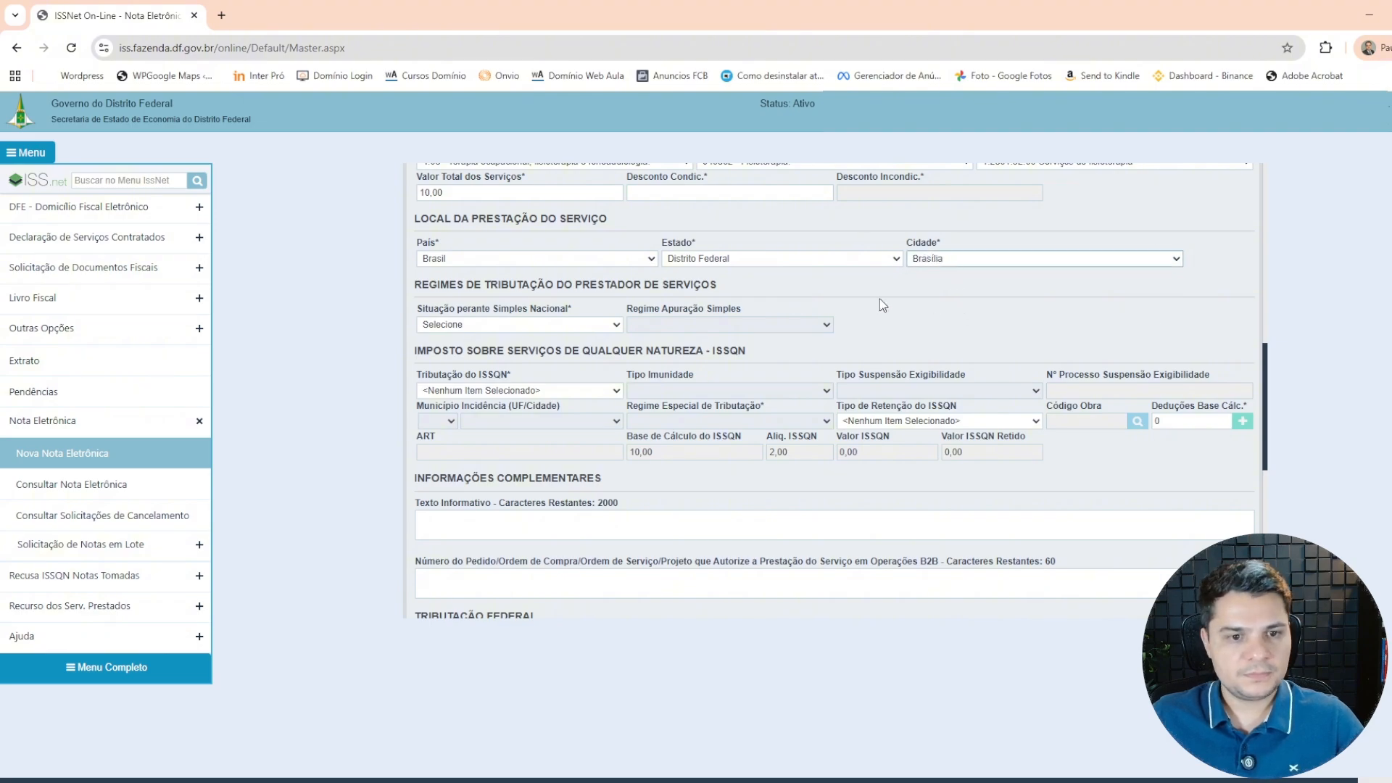
Step: Set the Simples Nacional status to the Optante - Microempresa option and the Simples assessment regime to the federal and municipal taxes option
scroll(653, 319, "down", 1)
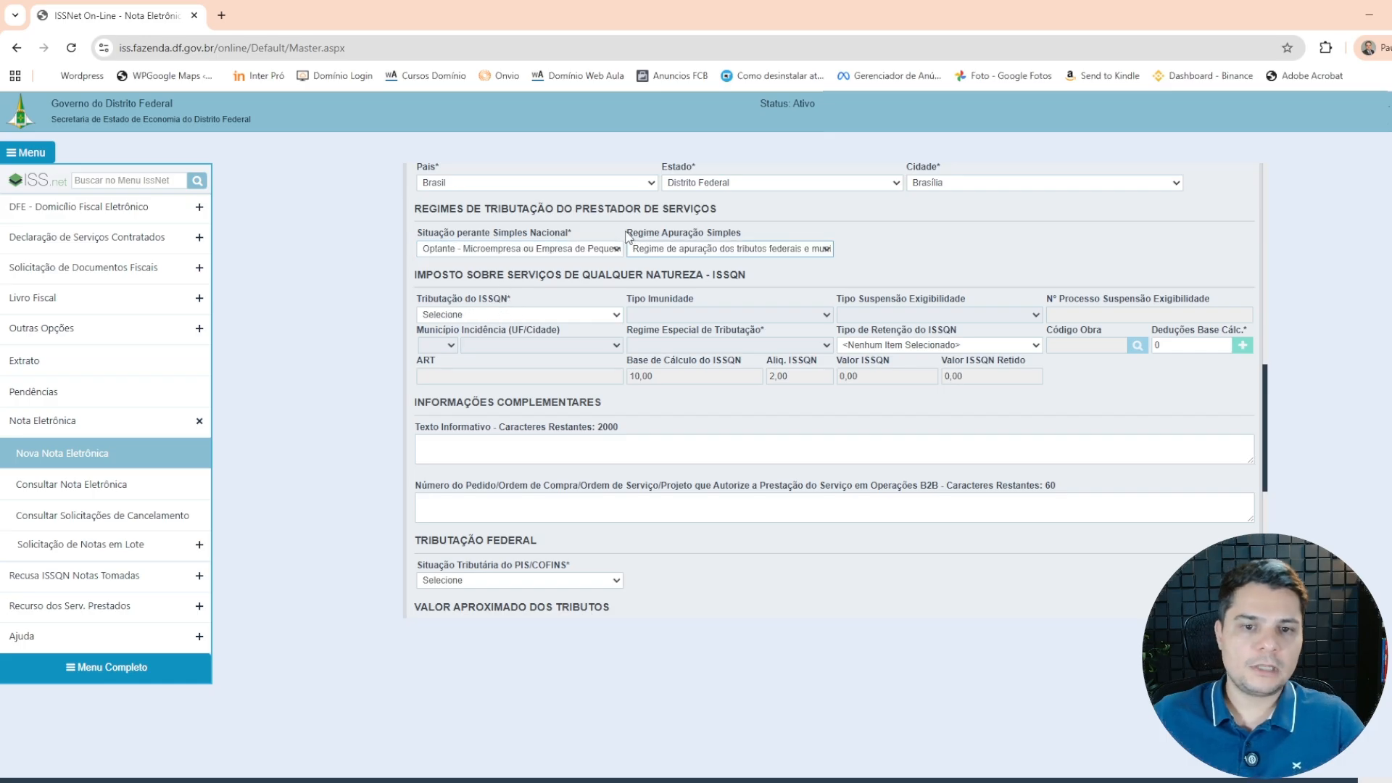
left_click_drag(627, 234, 749, 245)
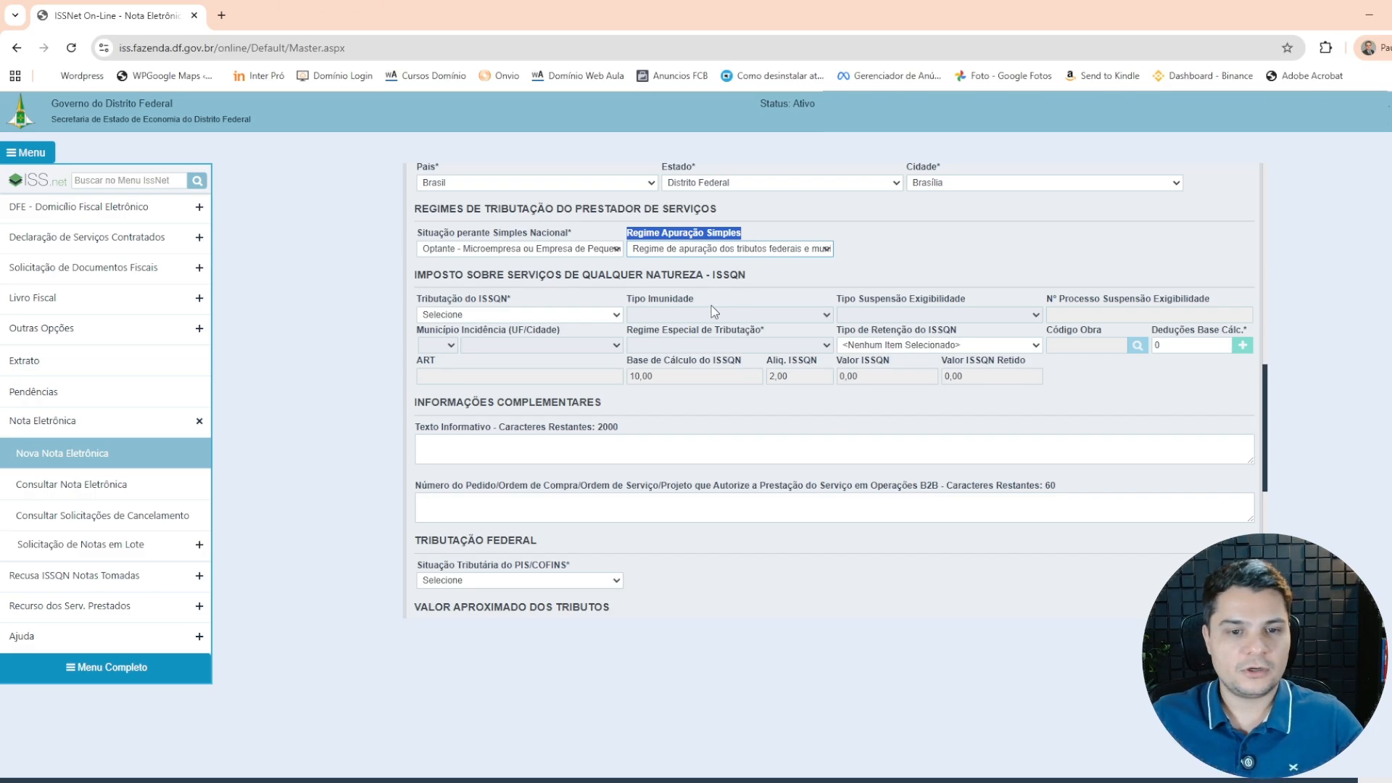
Step: Set the ISSQN taxation to Operação tributável
left_click(415, 276)
left_click_drag(415, 275, 751, 283)
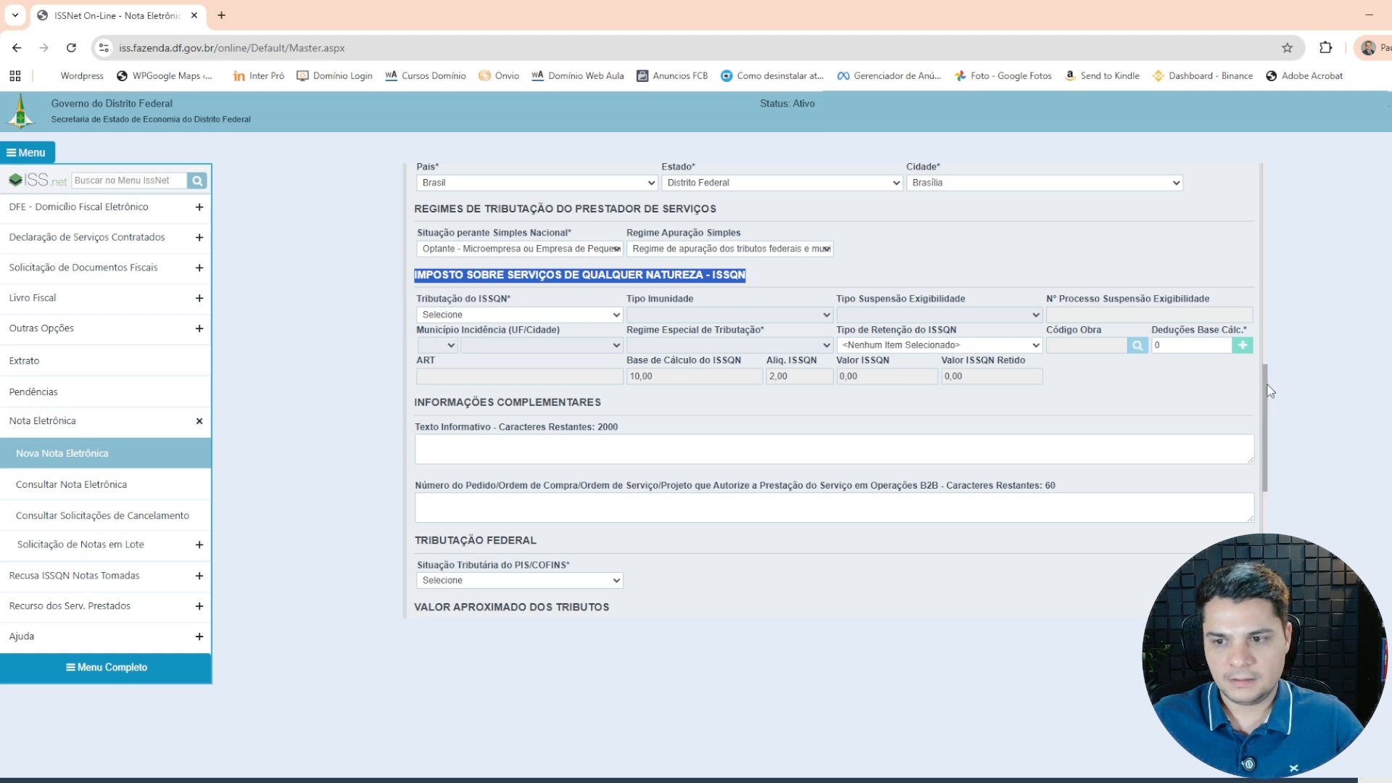
left_click_drag(1270, 392, 1267, 404)
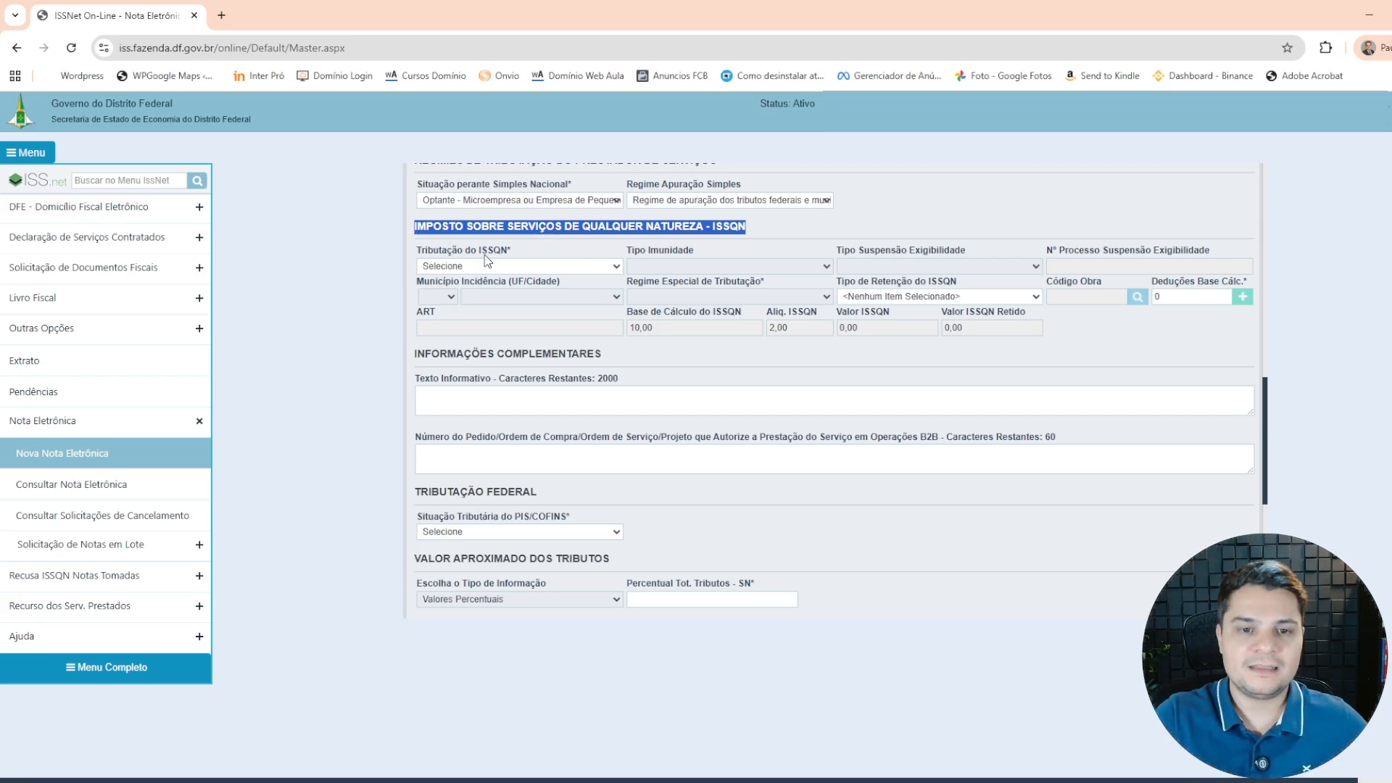
left_click(453, 266)
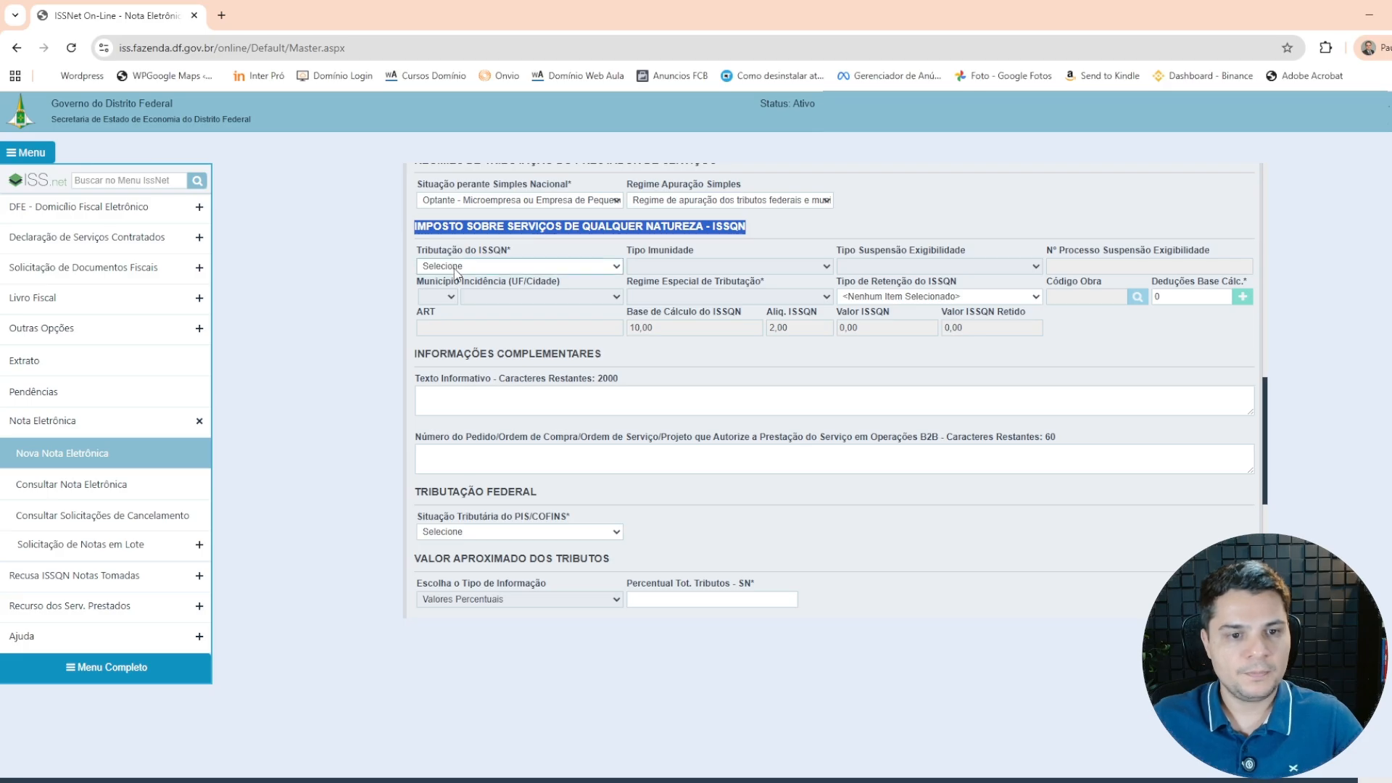
left_click(472, 304)
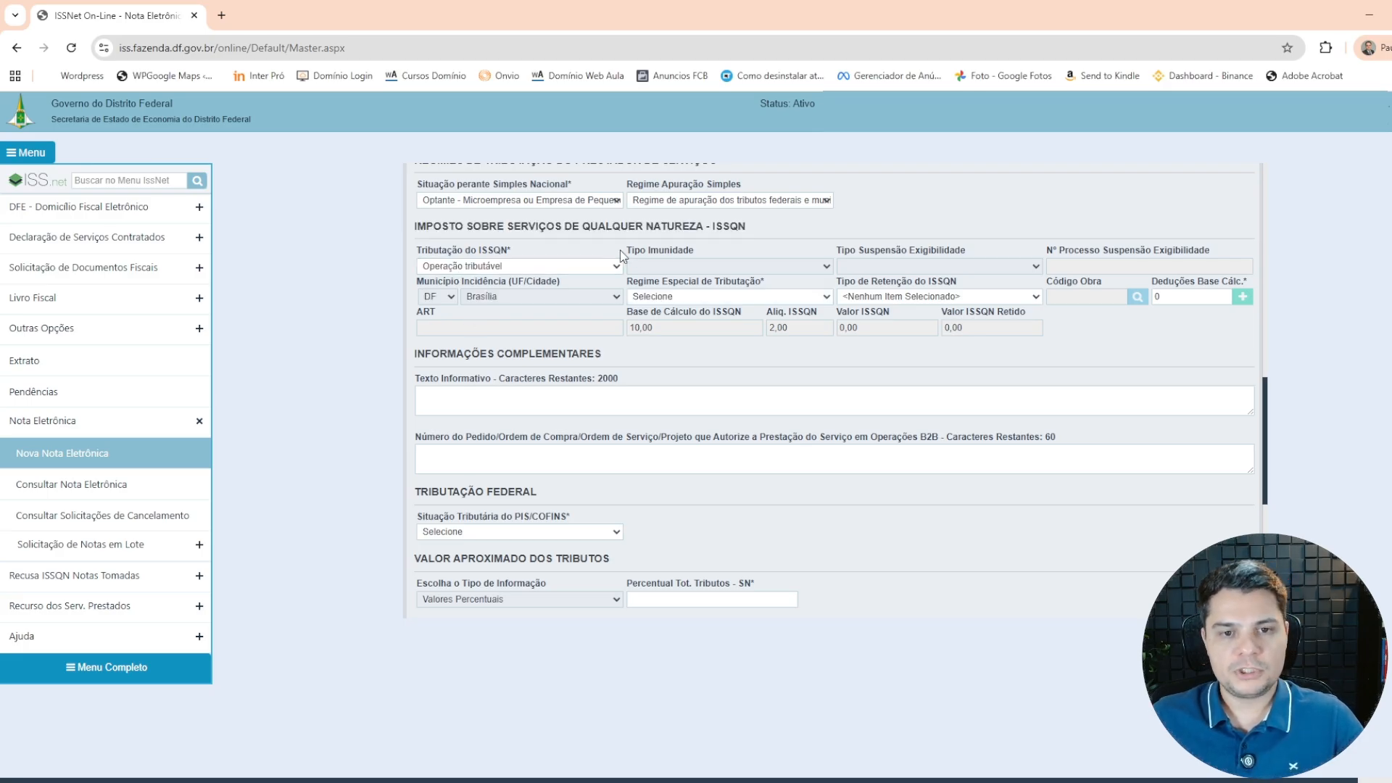
Step: Set the special taxation regime to Nenhum, with the ISSQN retention type as Não Retido
left_click_drag(625, 251, 694, 256)
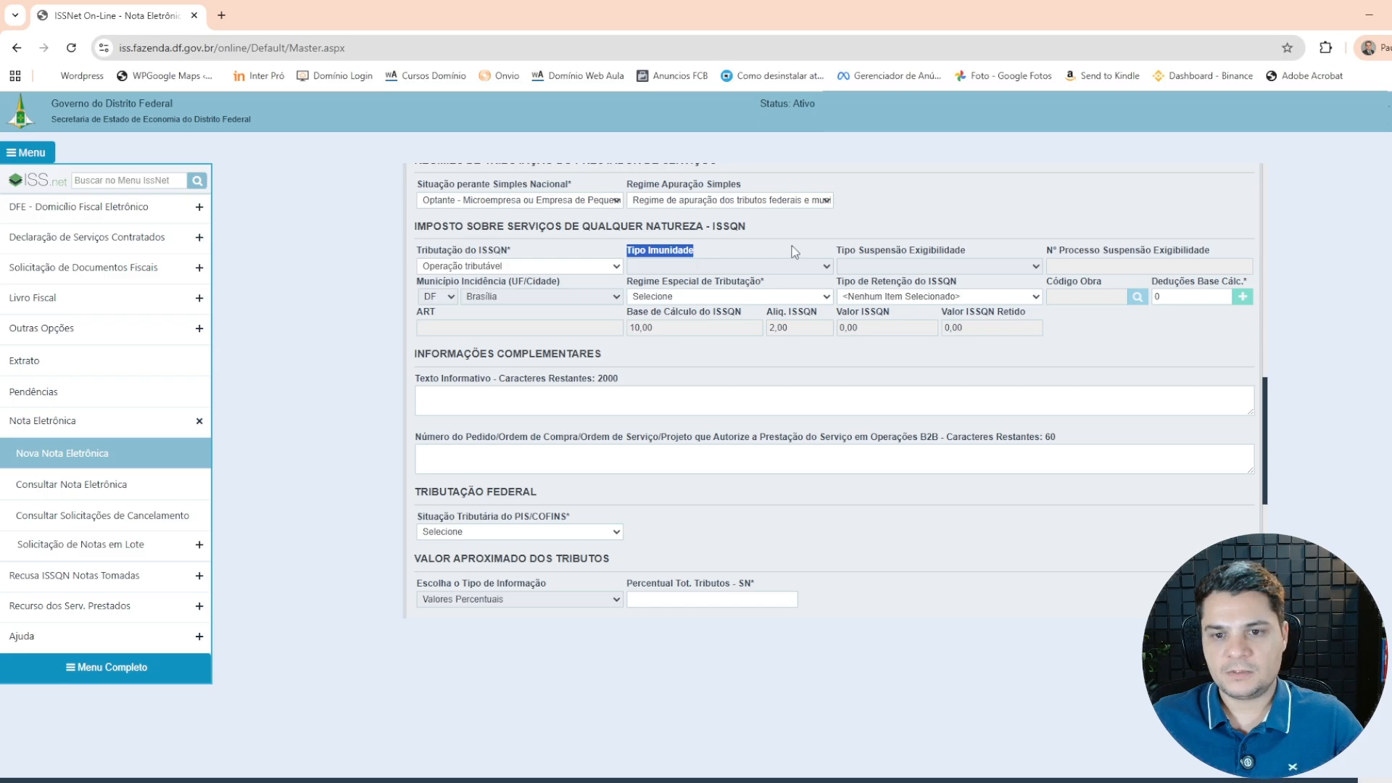
left_click_drag(851, 250, 1080, 259)
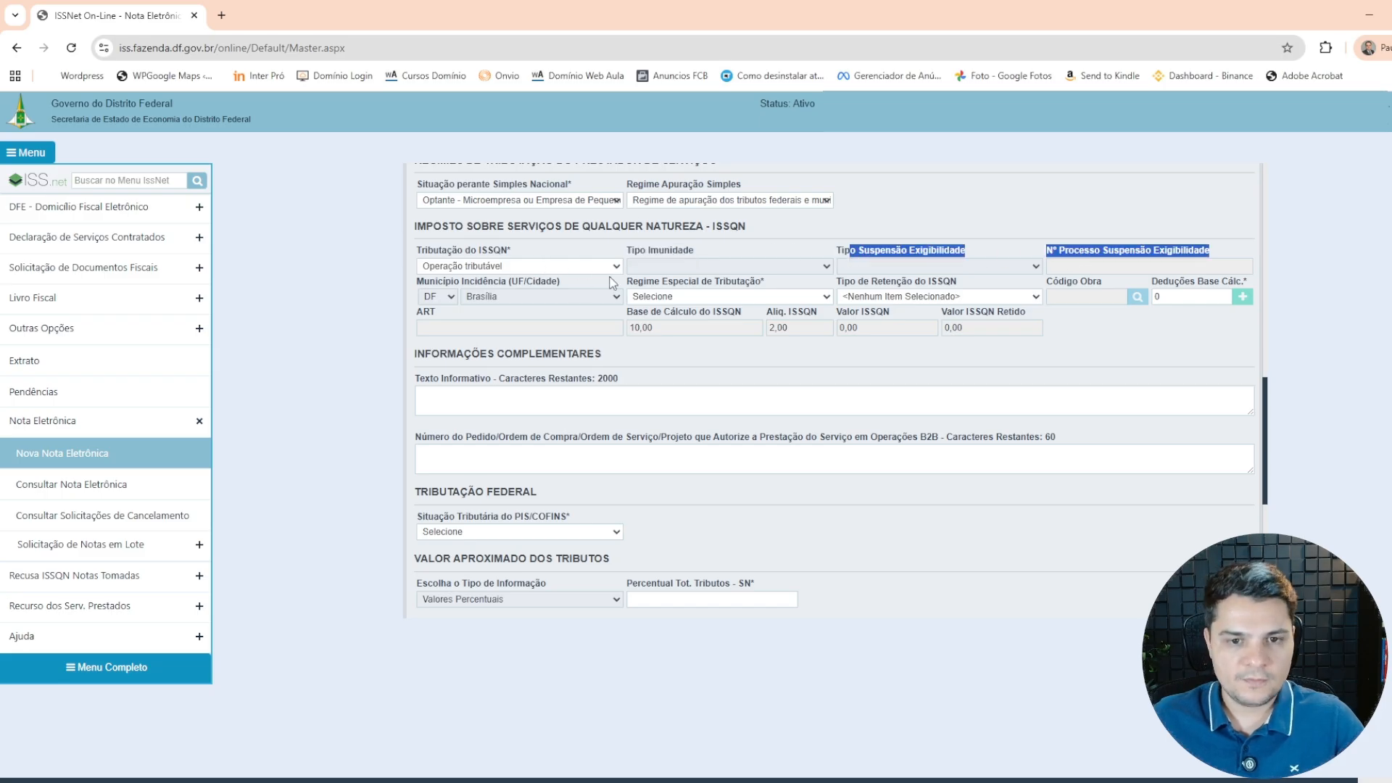
left_click_drag(627, 284, 723, 284)
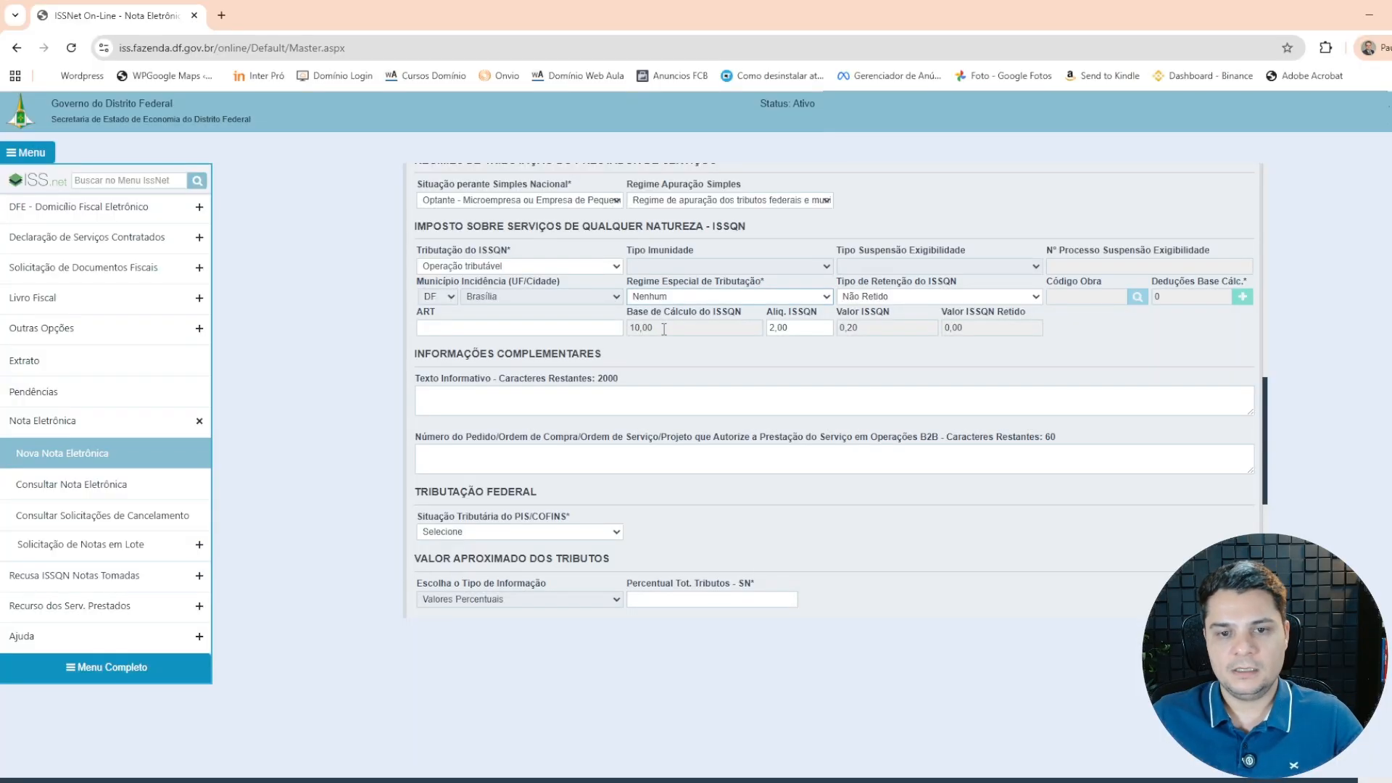
left_click_drag(834, 285, 947, 269)
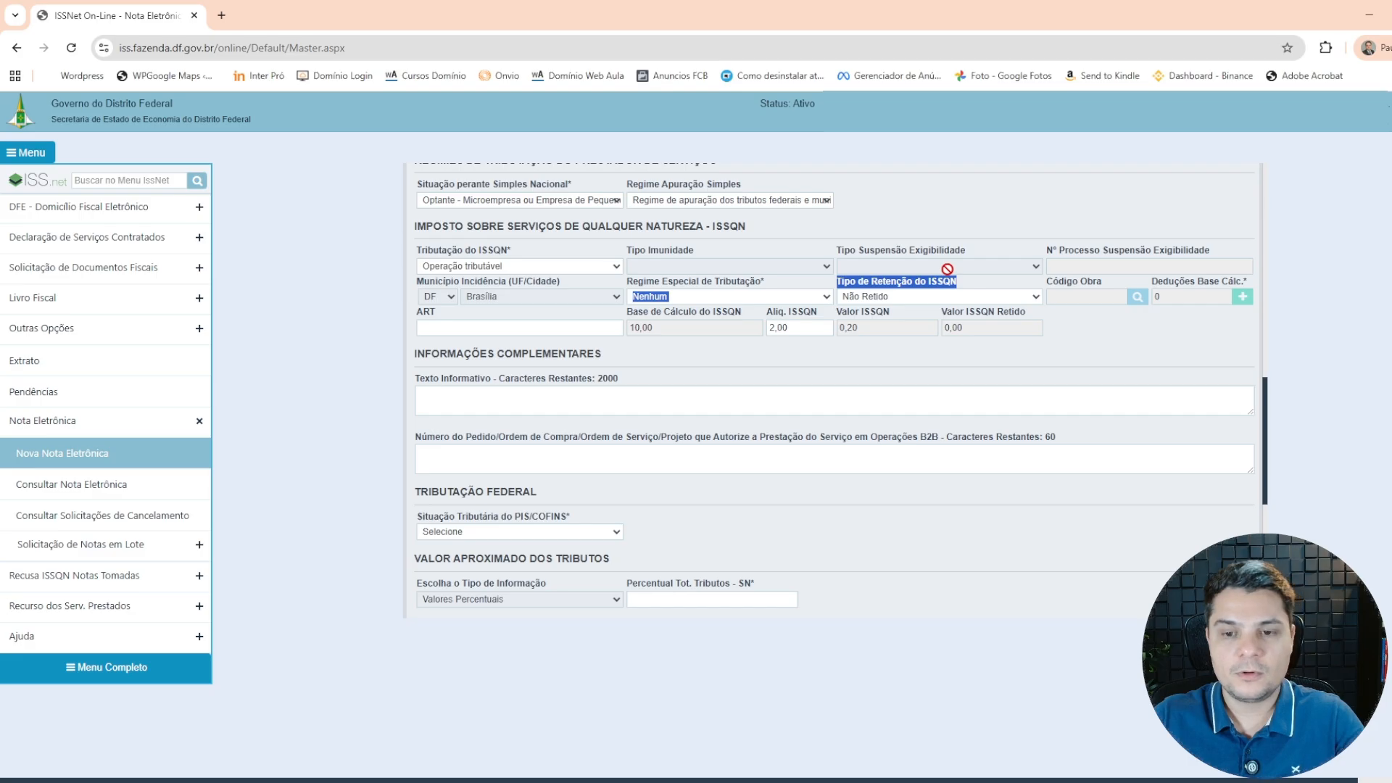
left_click(913, 298)
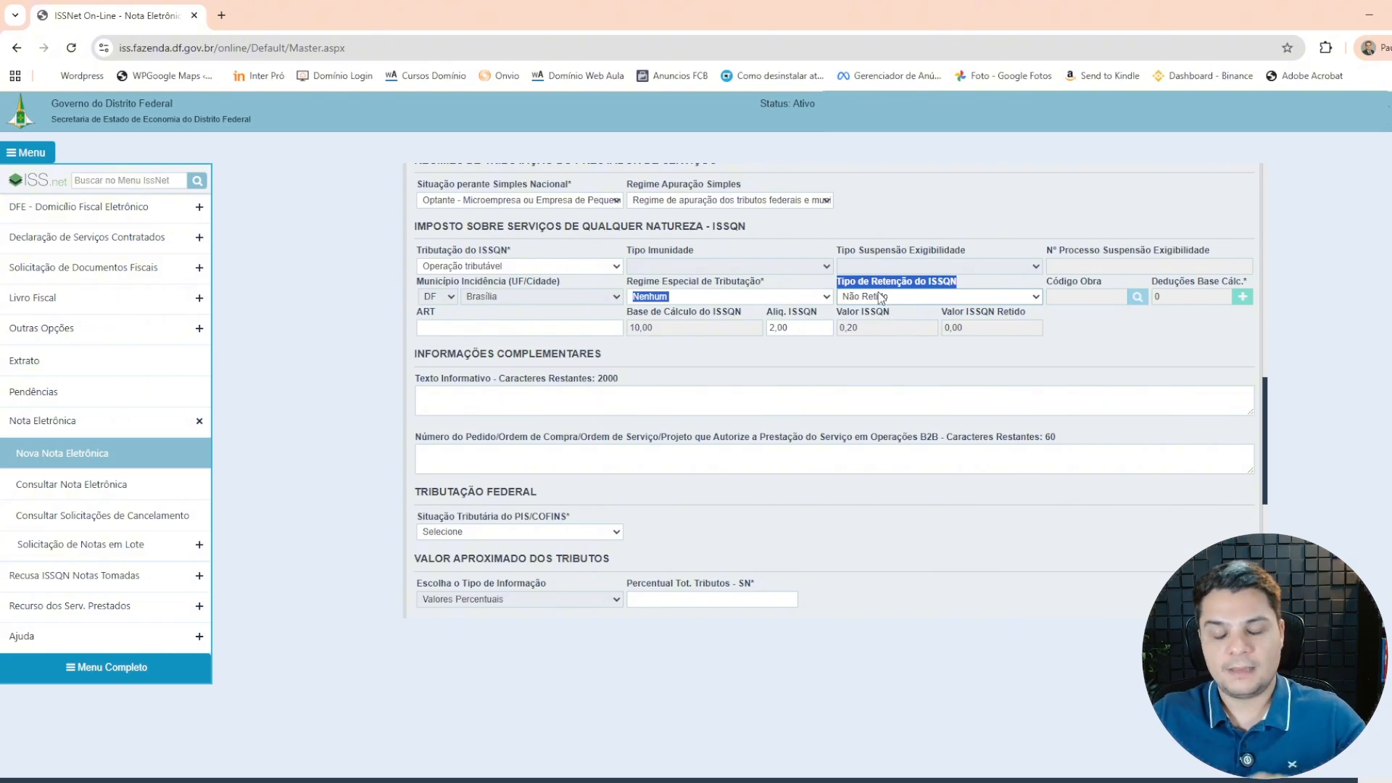
left_click(977, 284)
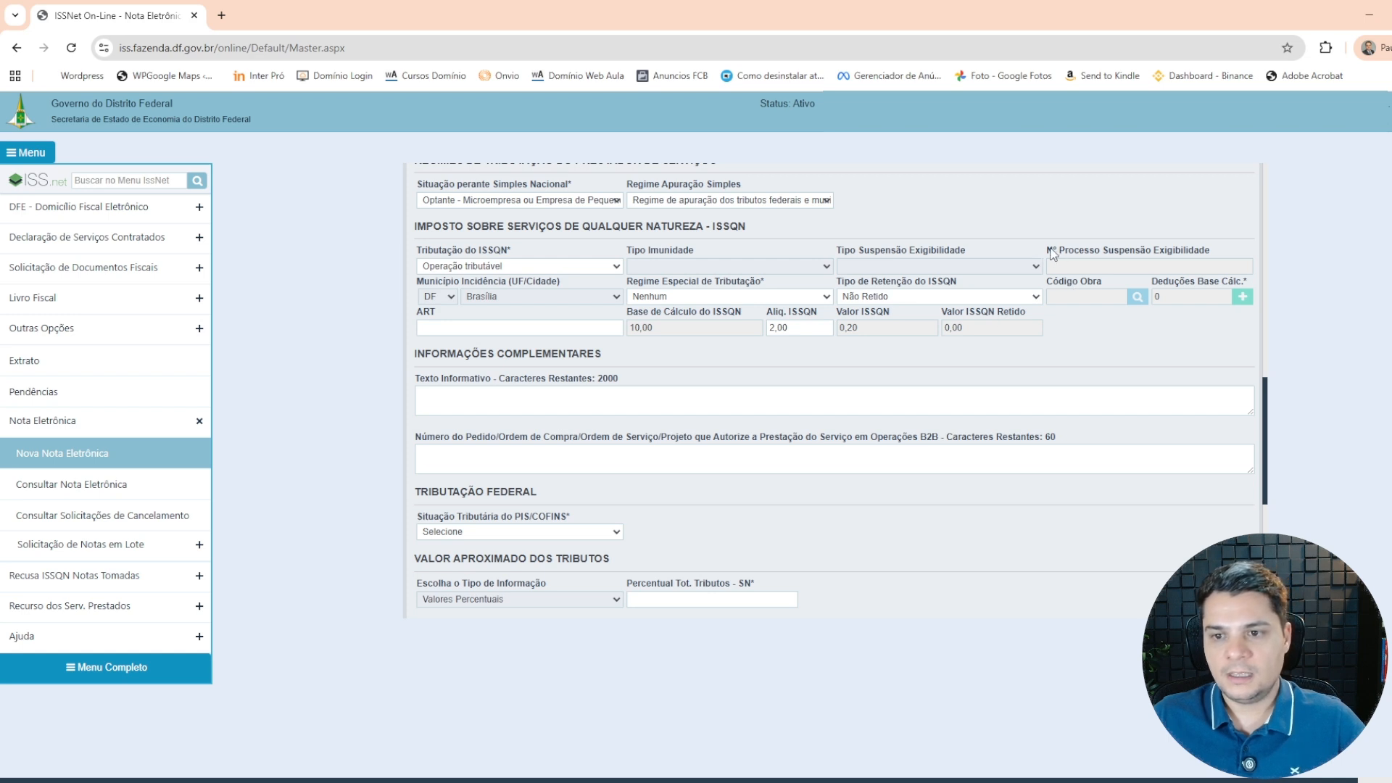
Step: Examine the work code, ISSQN calculation base and ISSQN rate fields in the service tax section
left_click_drag(1093, 255, 1046, 283)
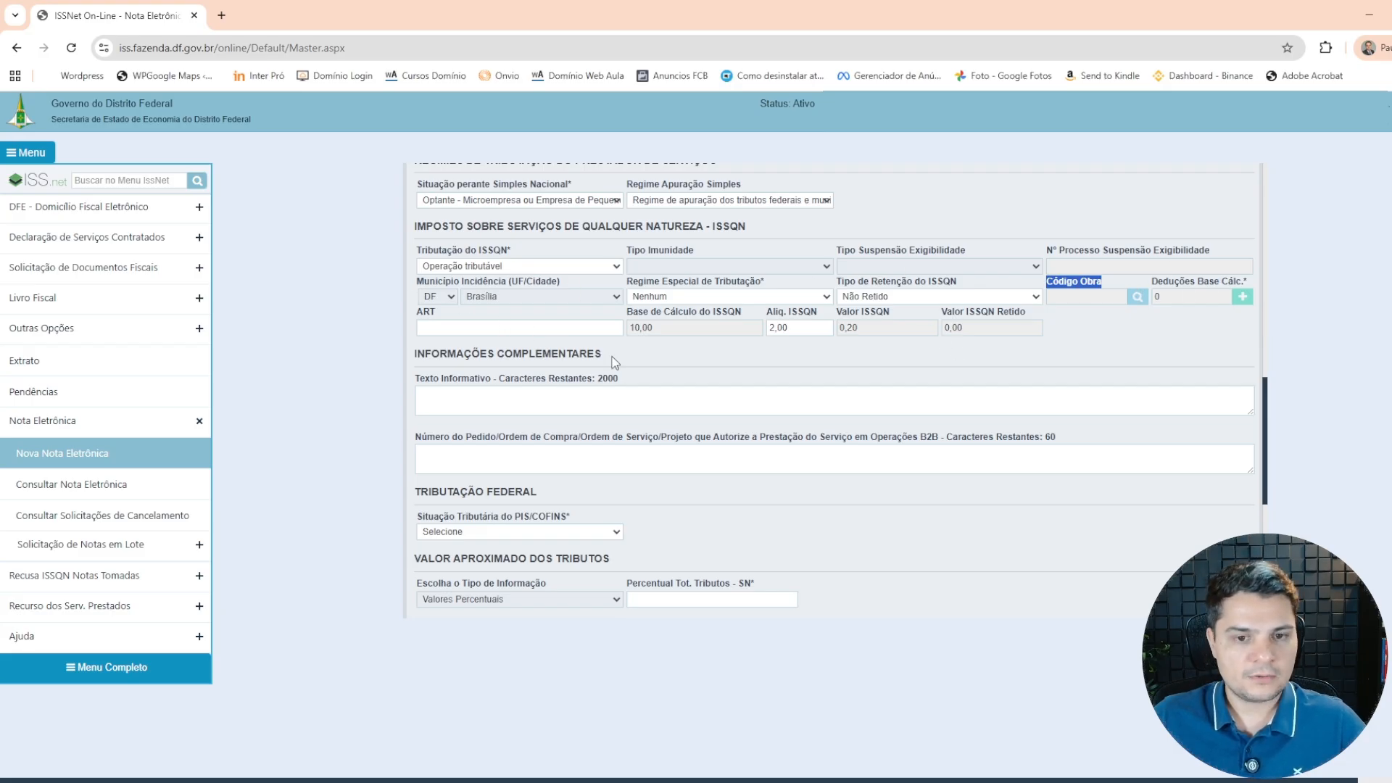
left_click_drag(627, 312, 712, 320)
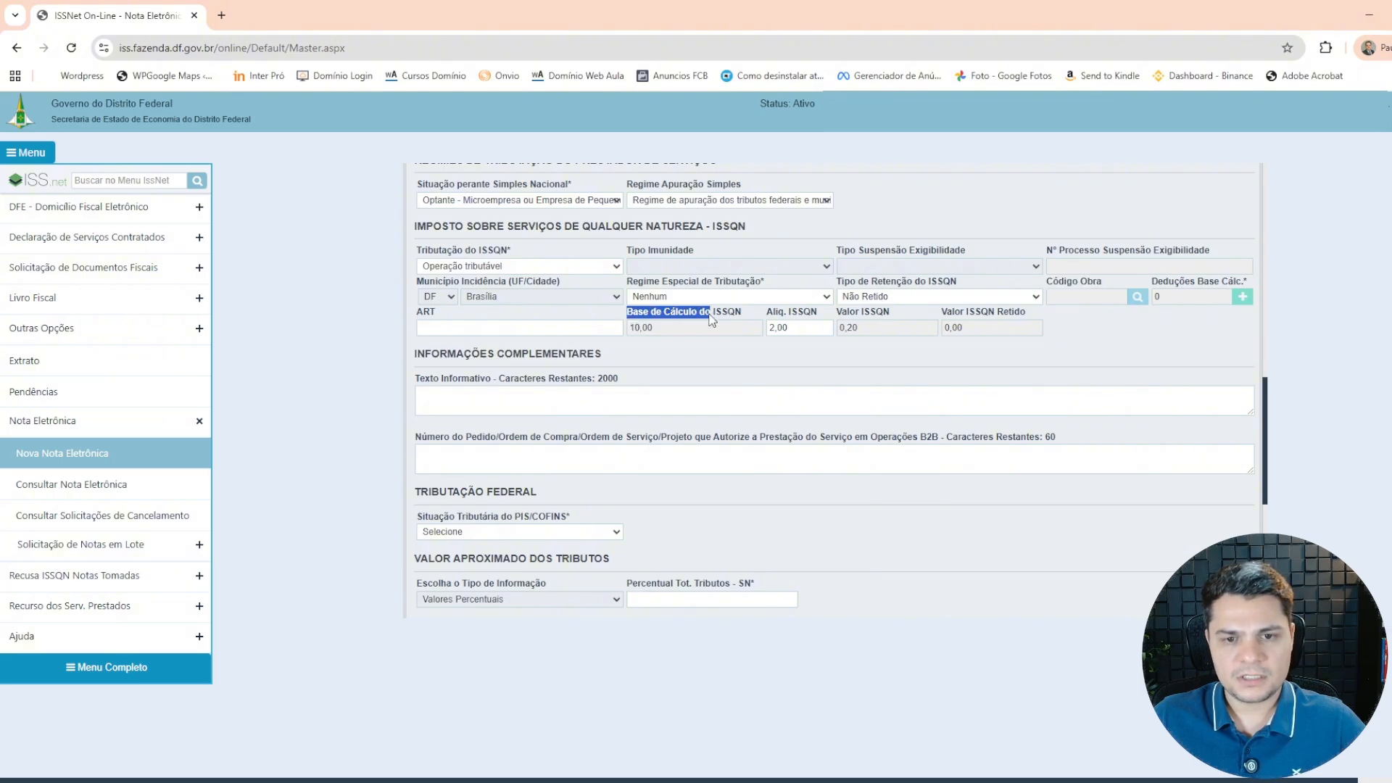
left_click(668, 332)
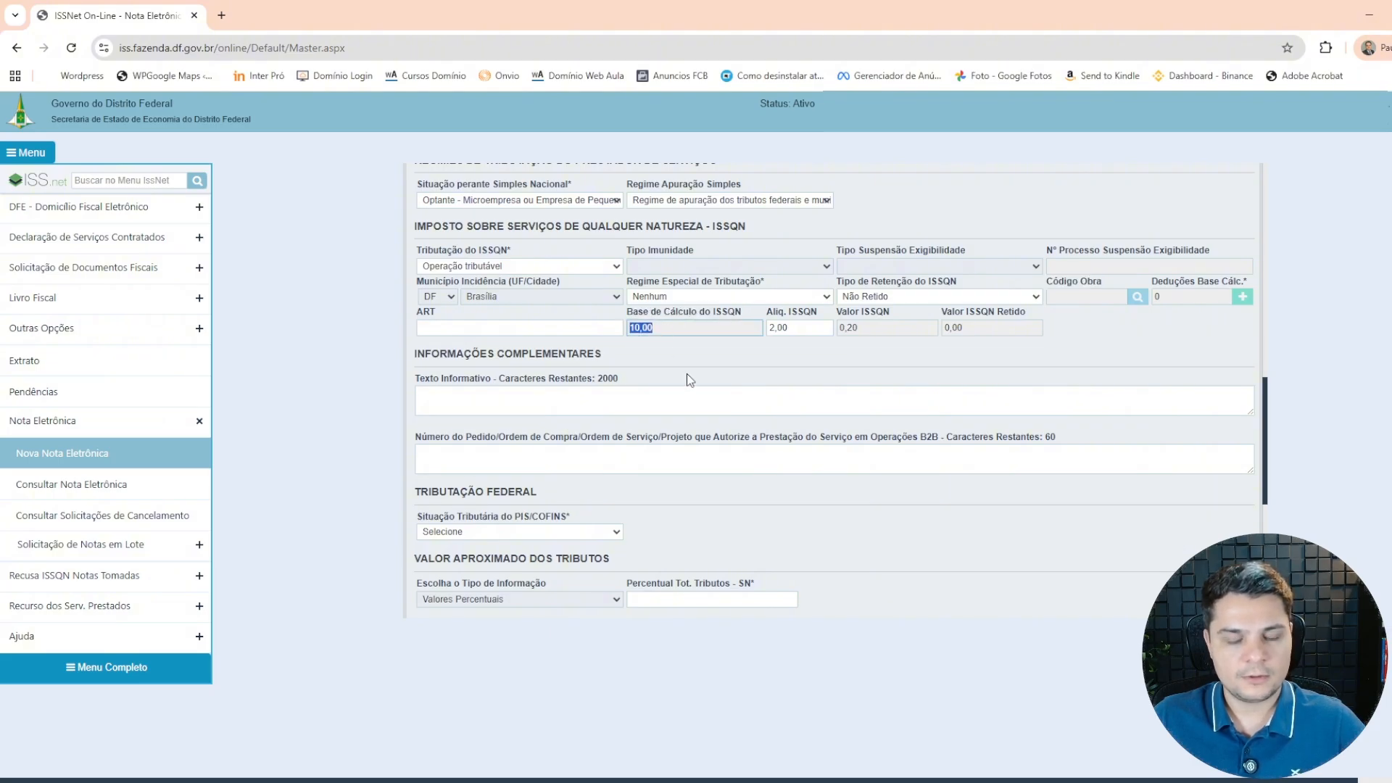
left_click(798, 331)
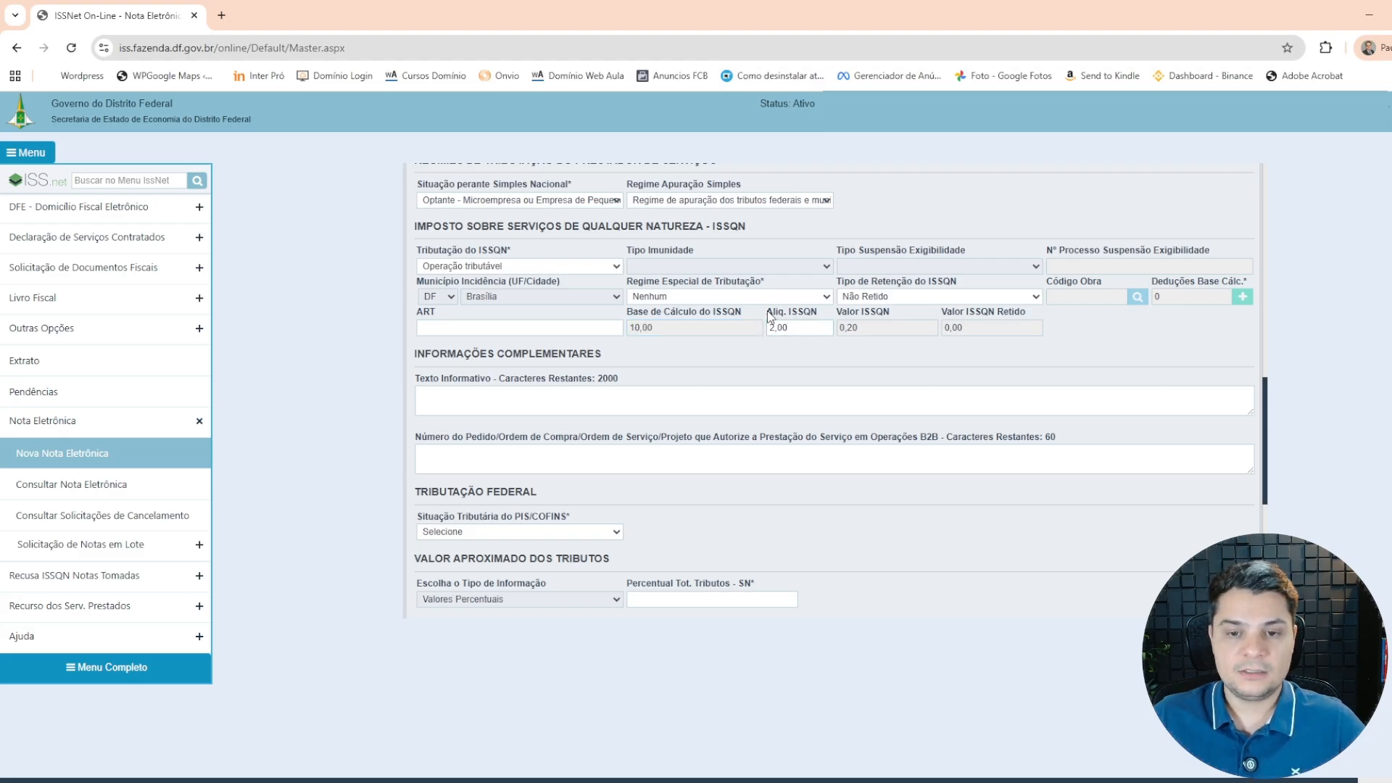
left_click_drag(767, 311, 824, 316)
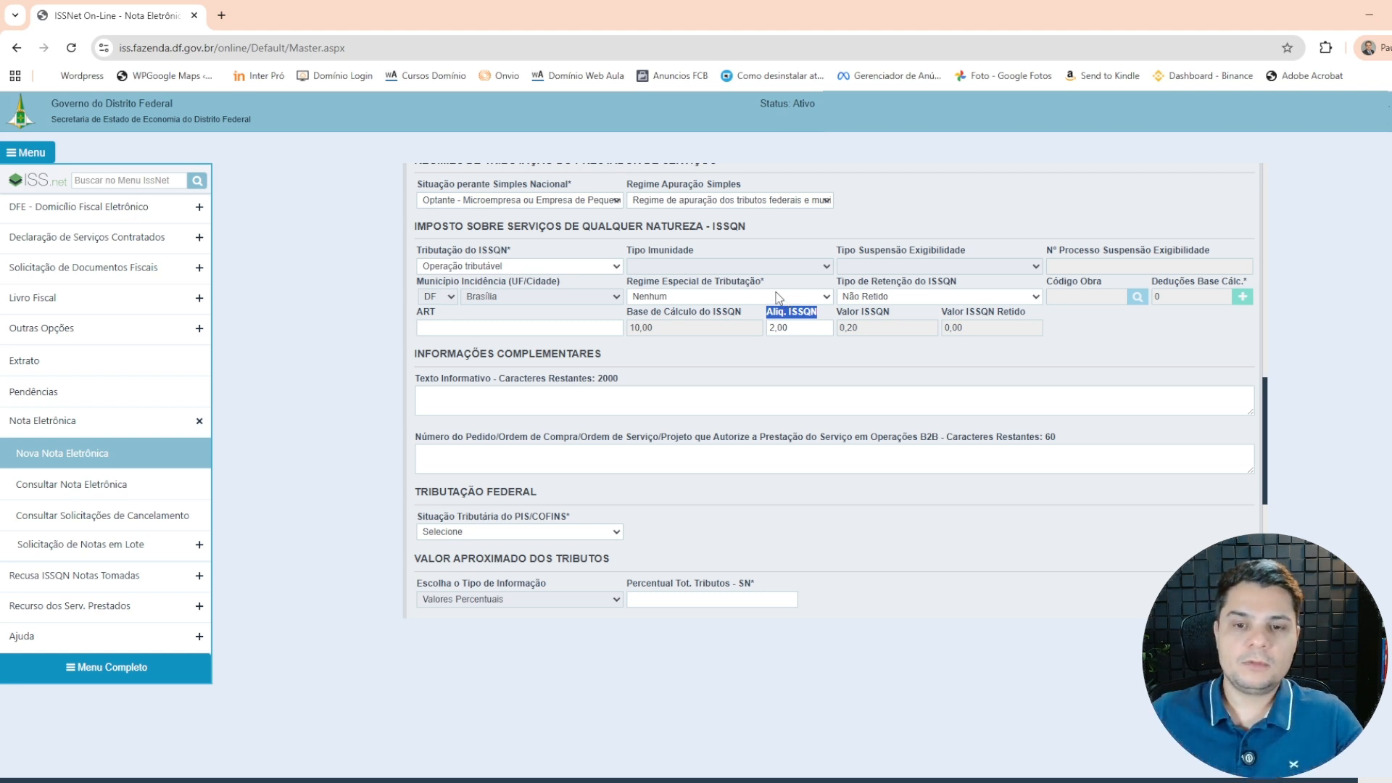
left_click(806, 327)
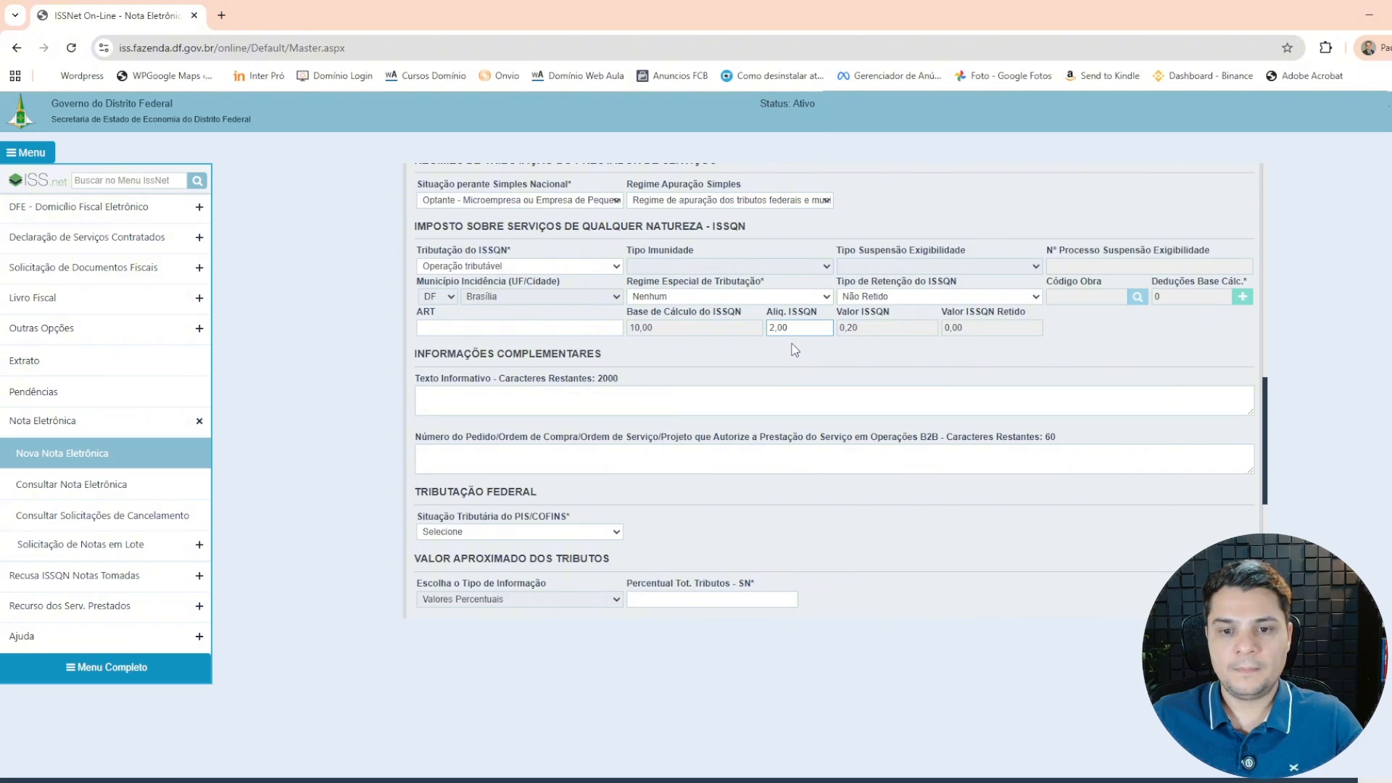
left_click_drag(798, 327, 756, 323)
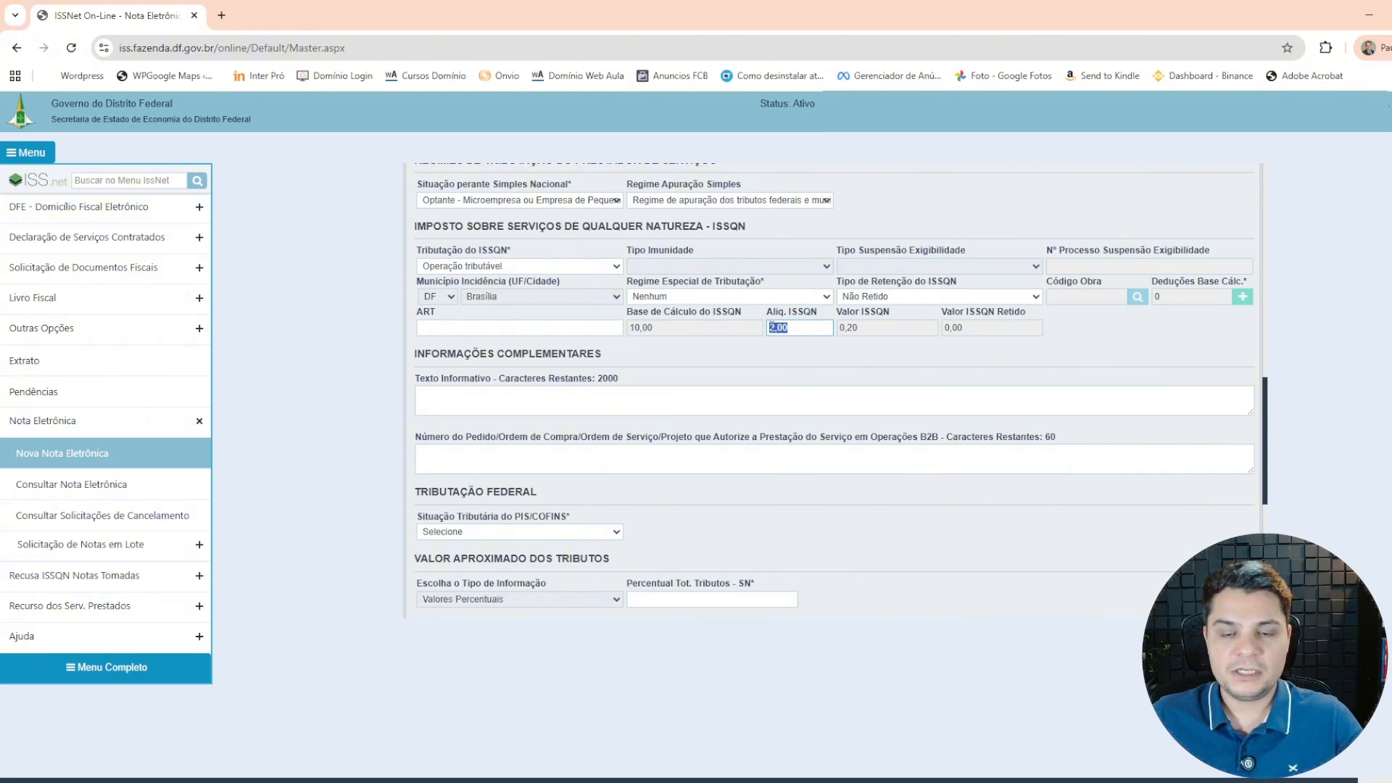
left_click(842, 348)
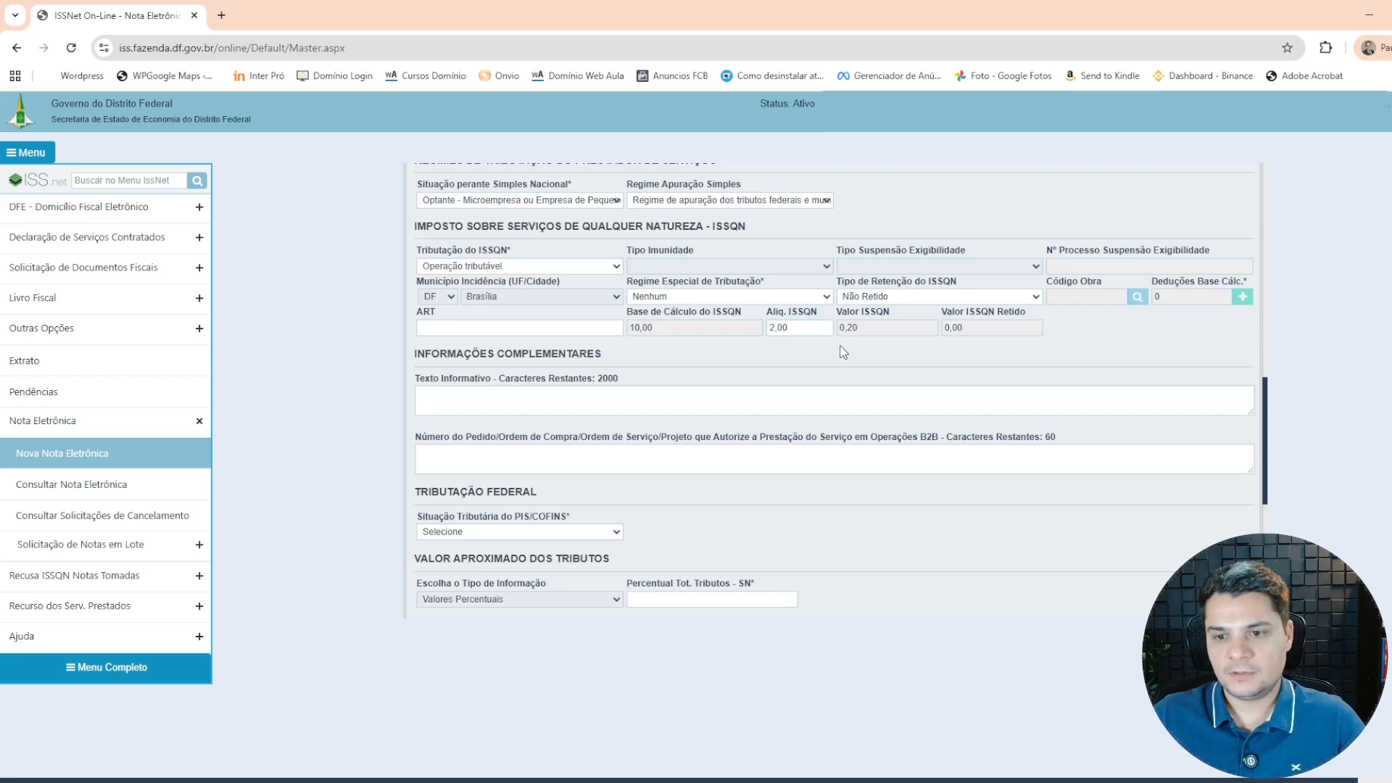
Step: Set the ISSQN rate to 2,00
double_click(797, 330)
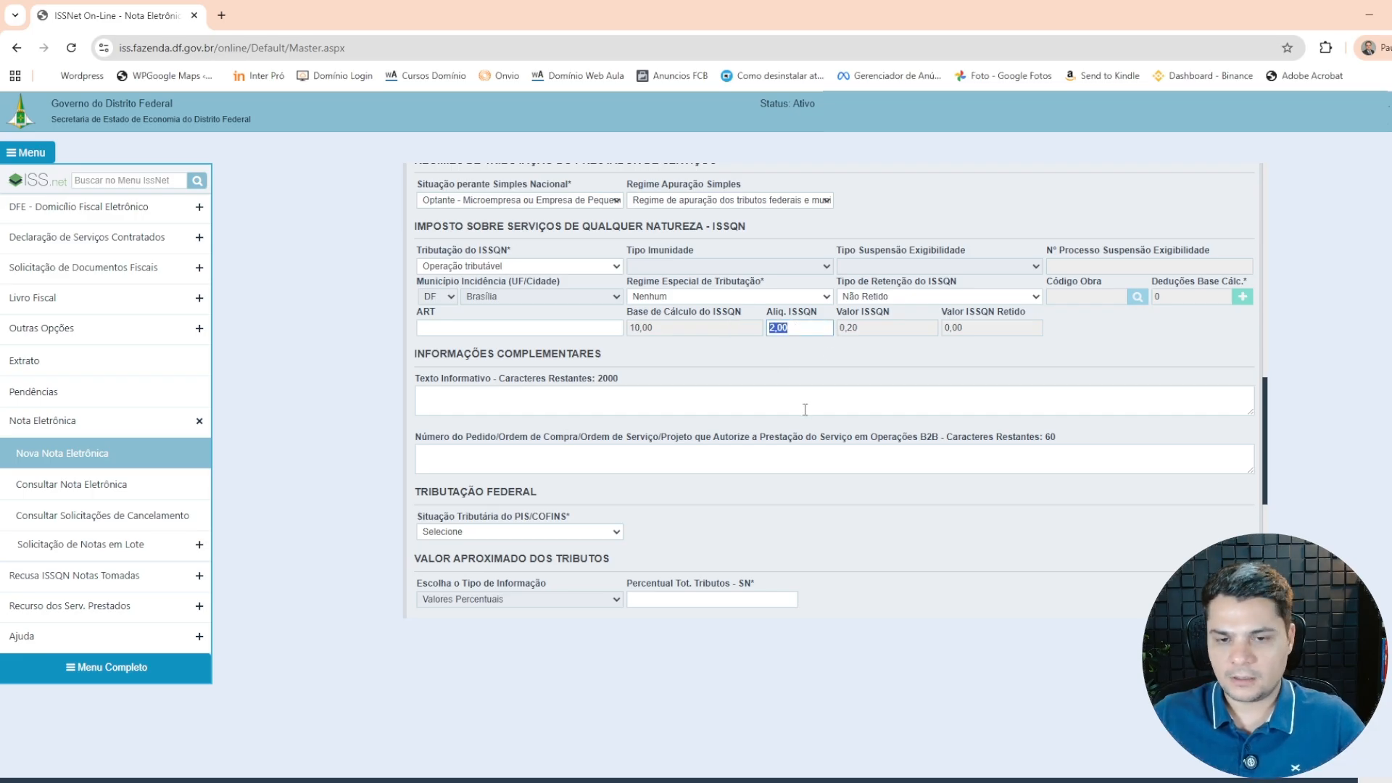
key("BackSpace")
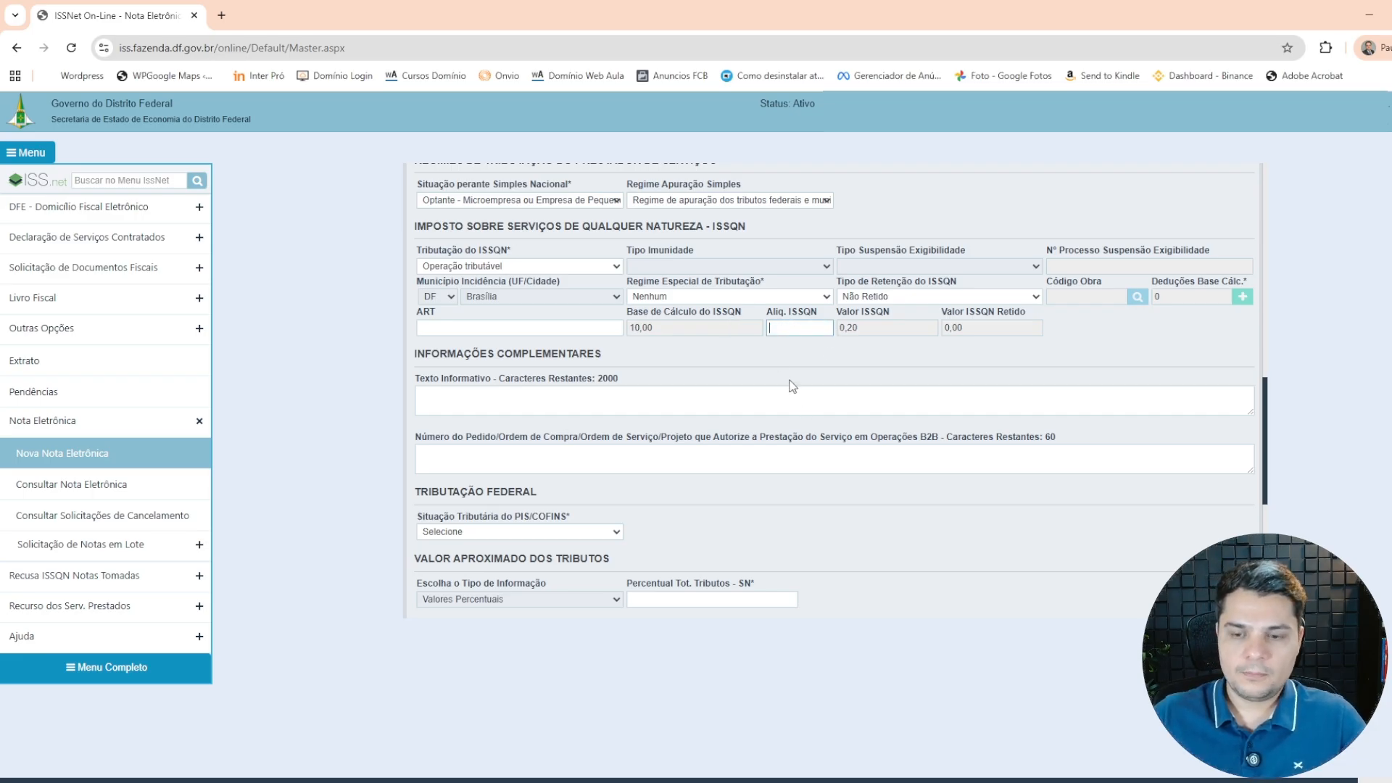
type("2")
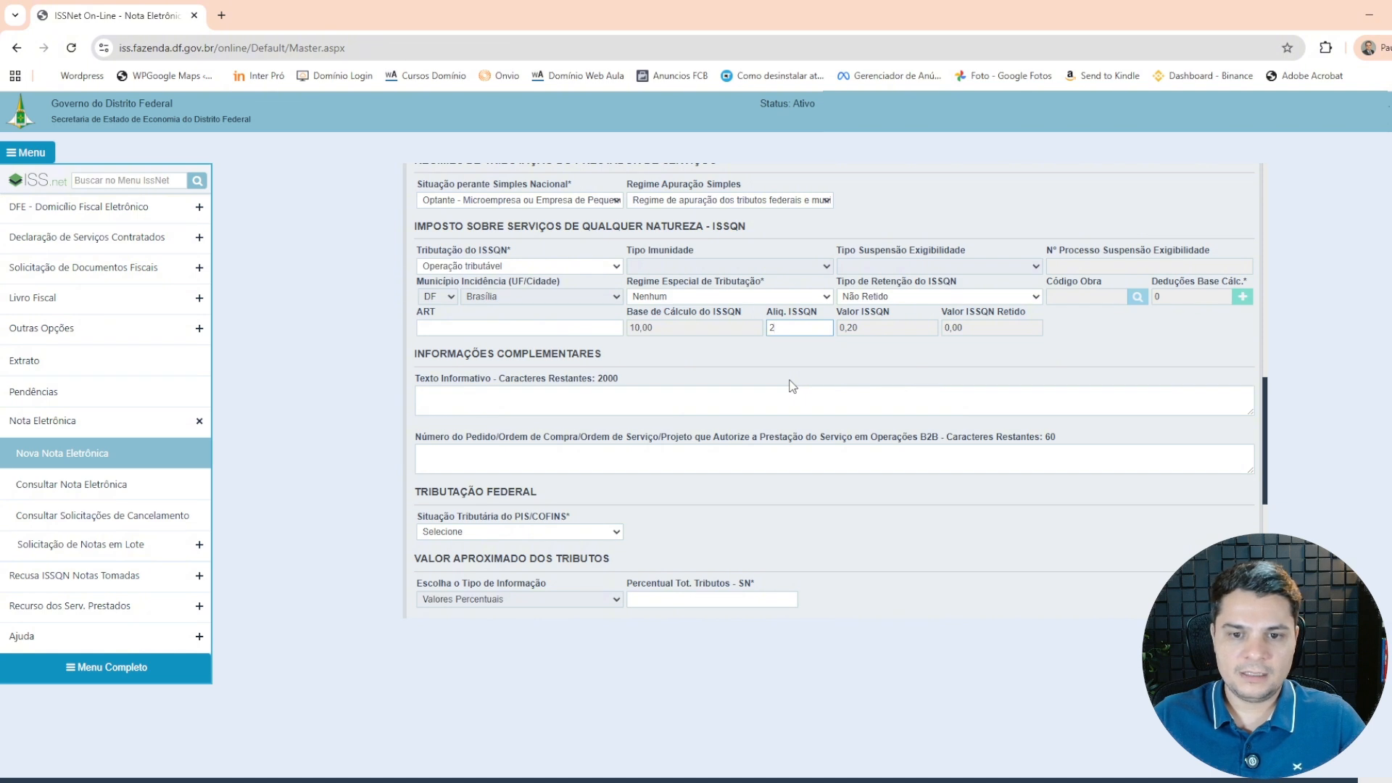
type(",00")
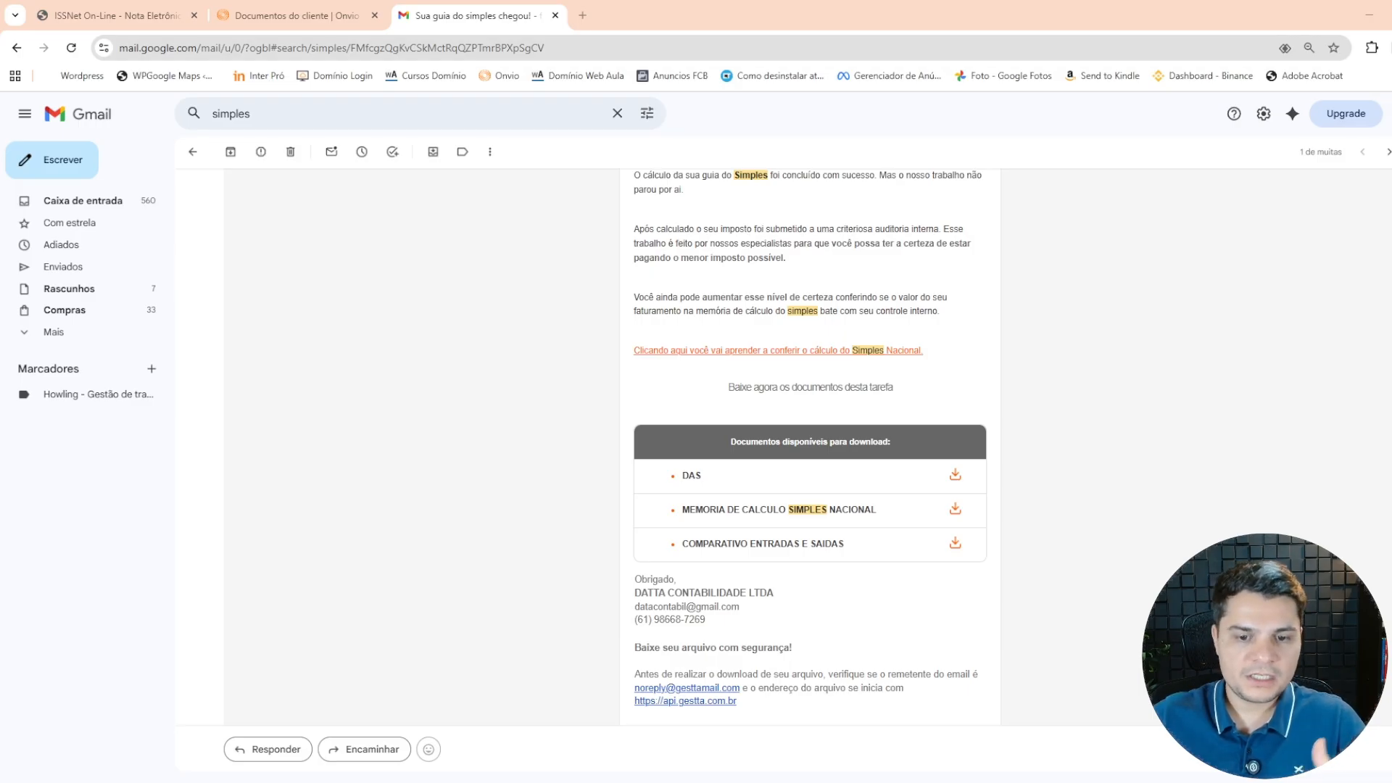
Step: Review the DAS, Simples Nacional calculation memo and inflow/outflow comparison listed for download in the Gmail message about the Simples guide
double_click(691, 475)
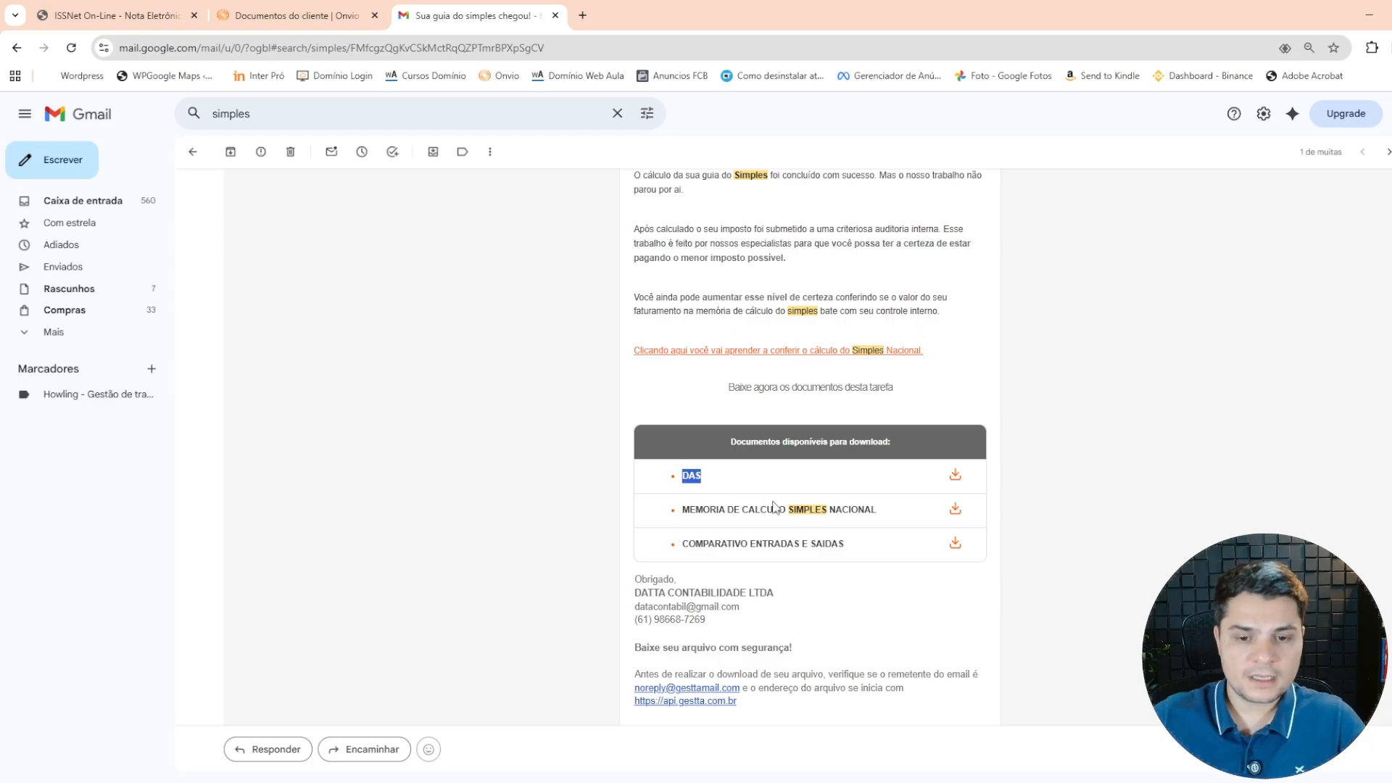
left_click_drag(890, 516, 683, 541)
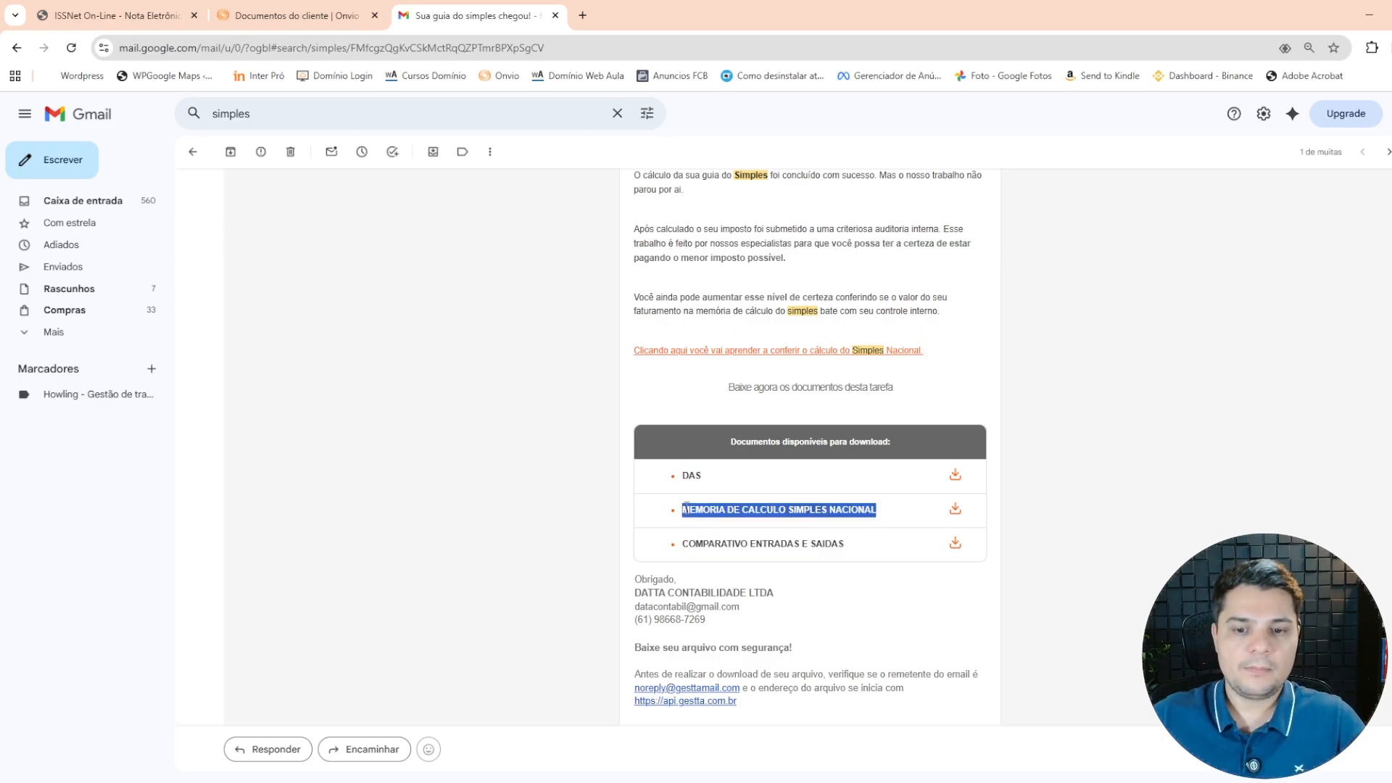
left_click_drag(856, 549, 683, 547)
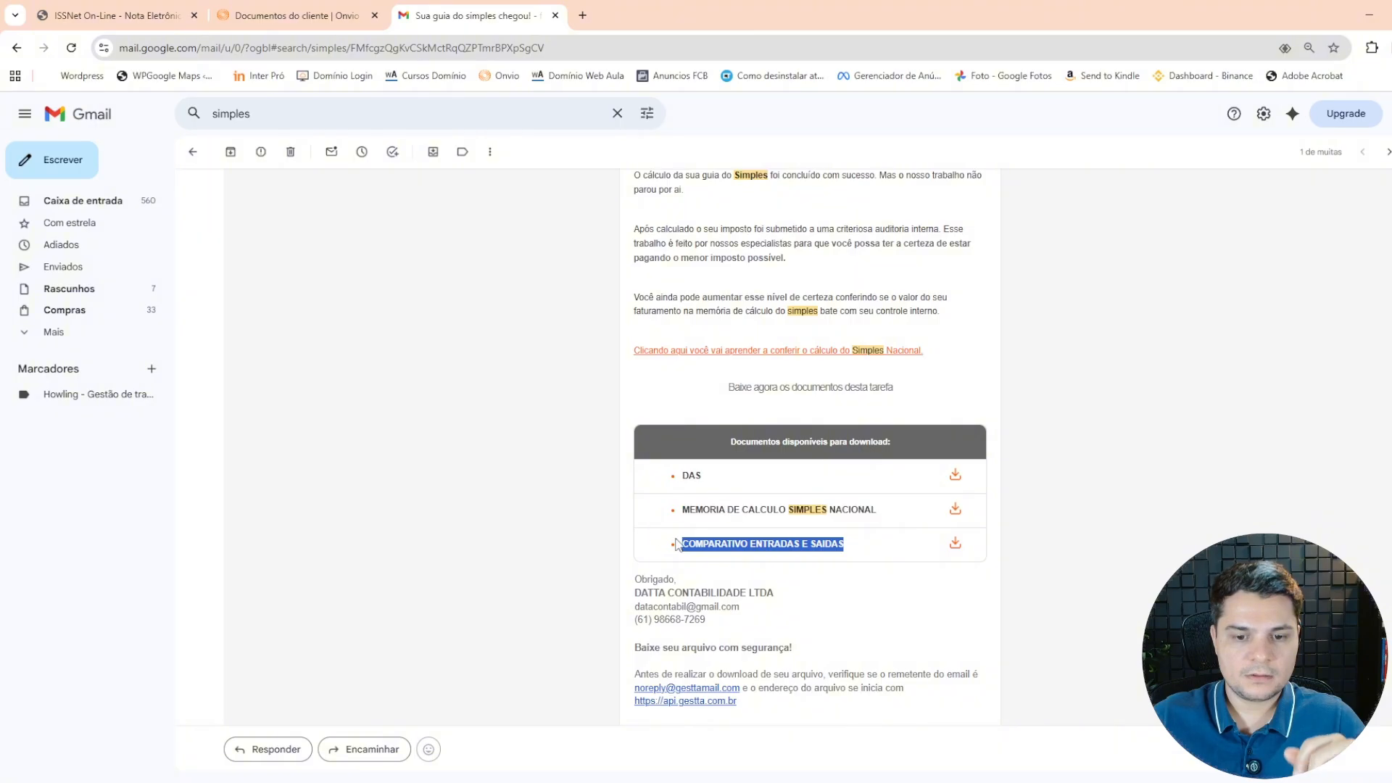
left_click(817, 585)
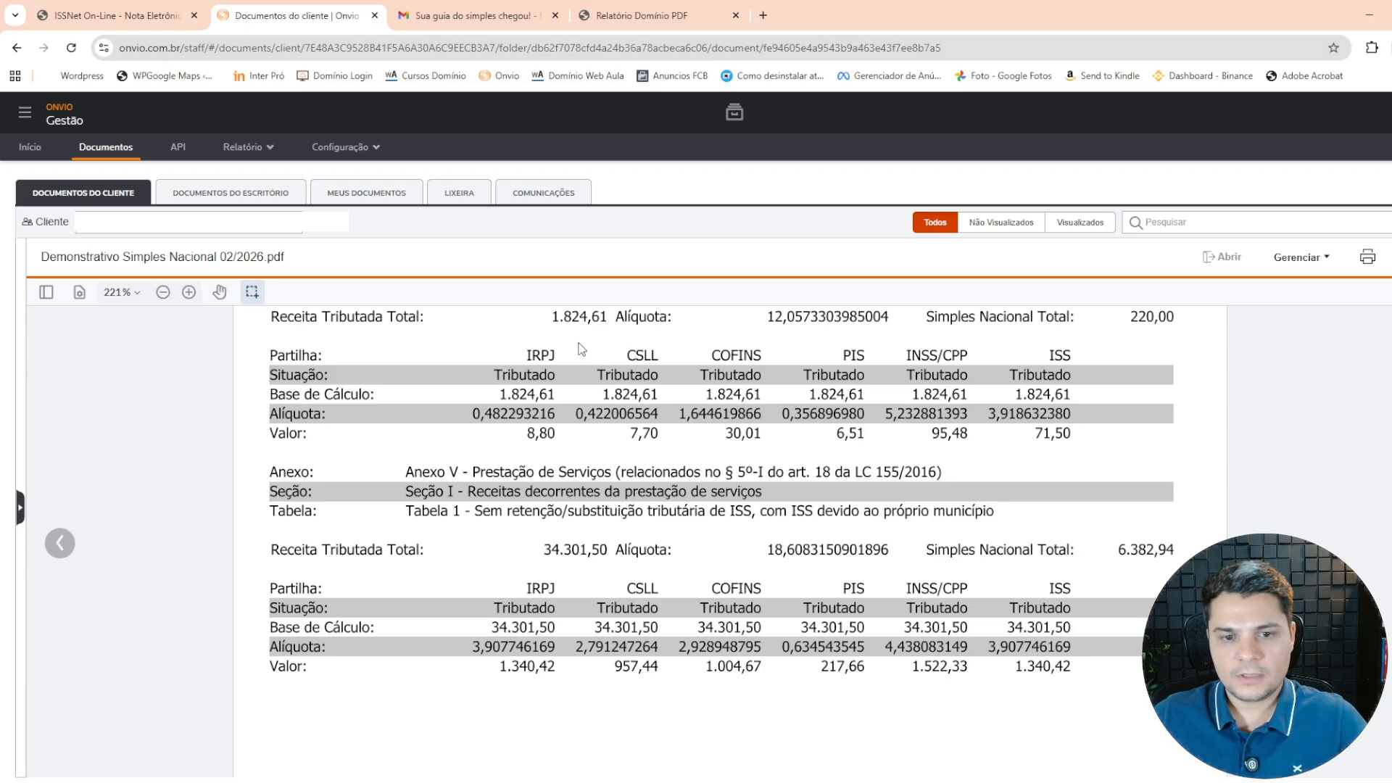
Step: Look up the upper table's ISS rate in Onvio's Demonstrativo Simples Nacional 02/2026.pdf and set the ISSNet invoice's ISSQN rate to 3,91
double_click(540, 355)
left_click_drag(617, 356, 1070, 357)
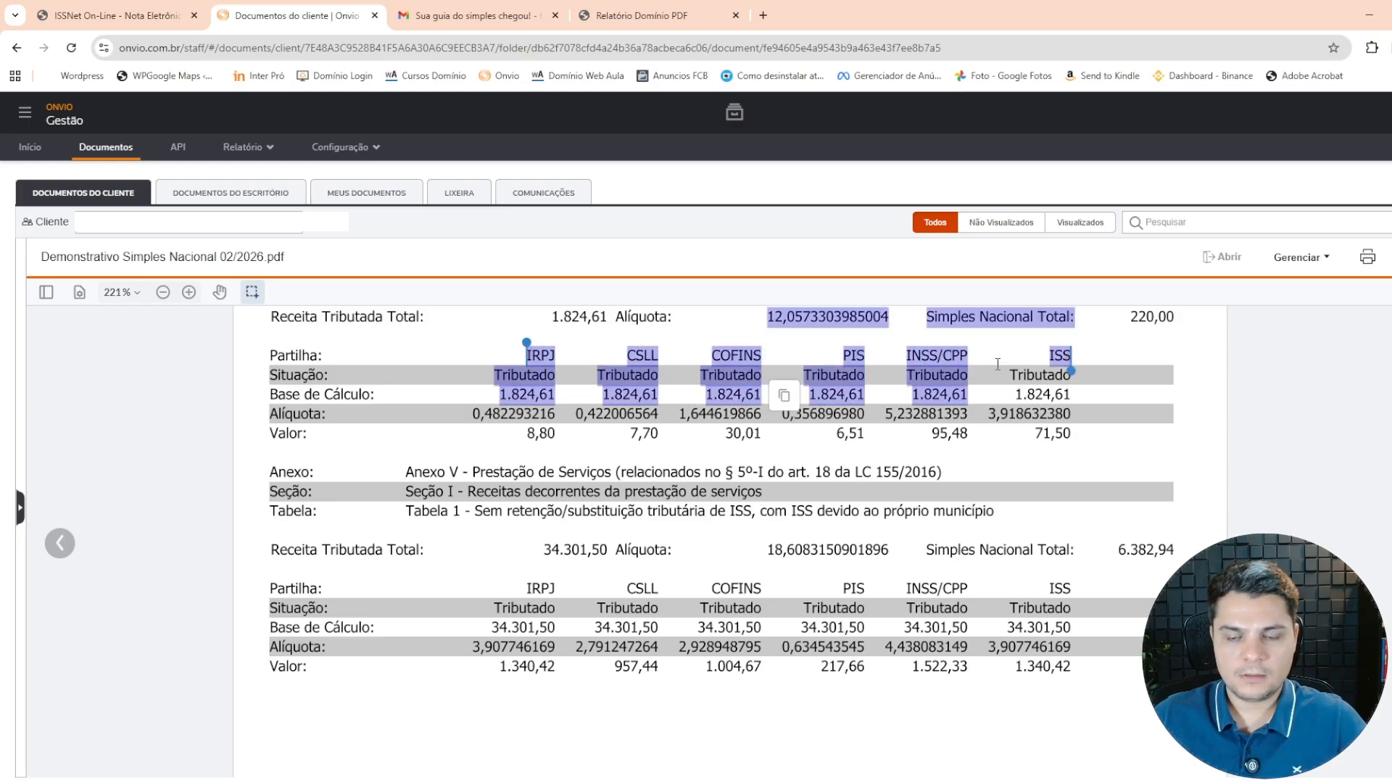
left_click(1013, 405)
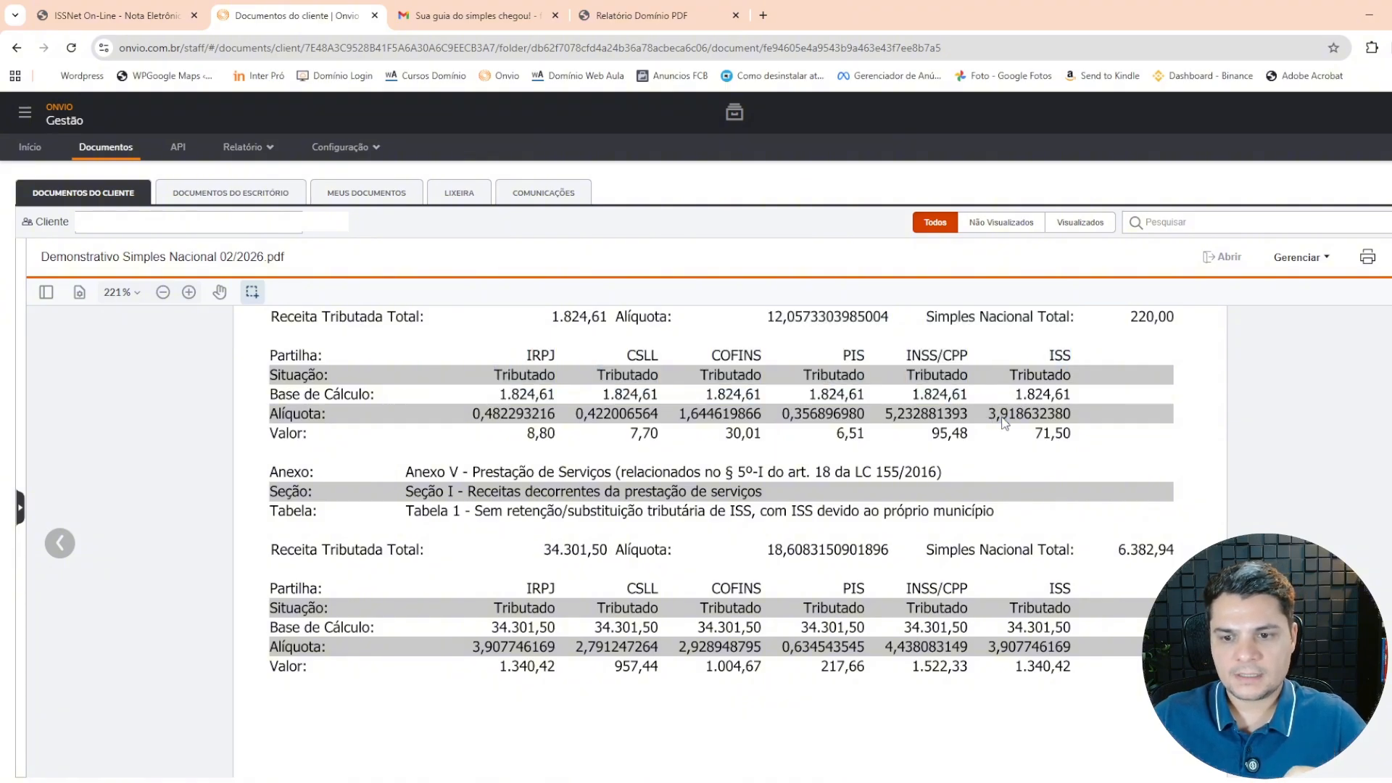
double_click(1002, 417)
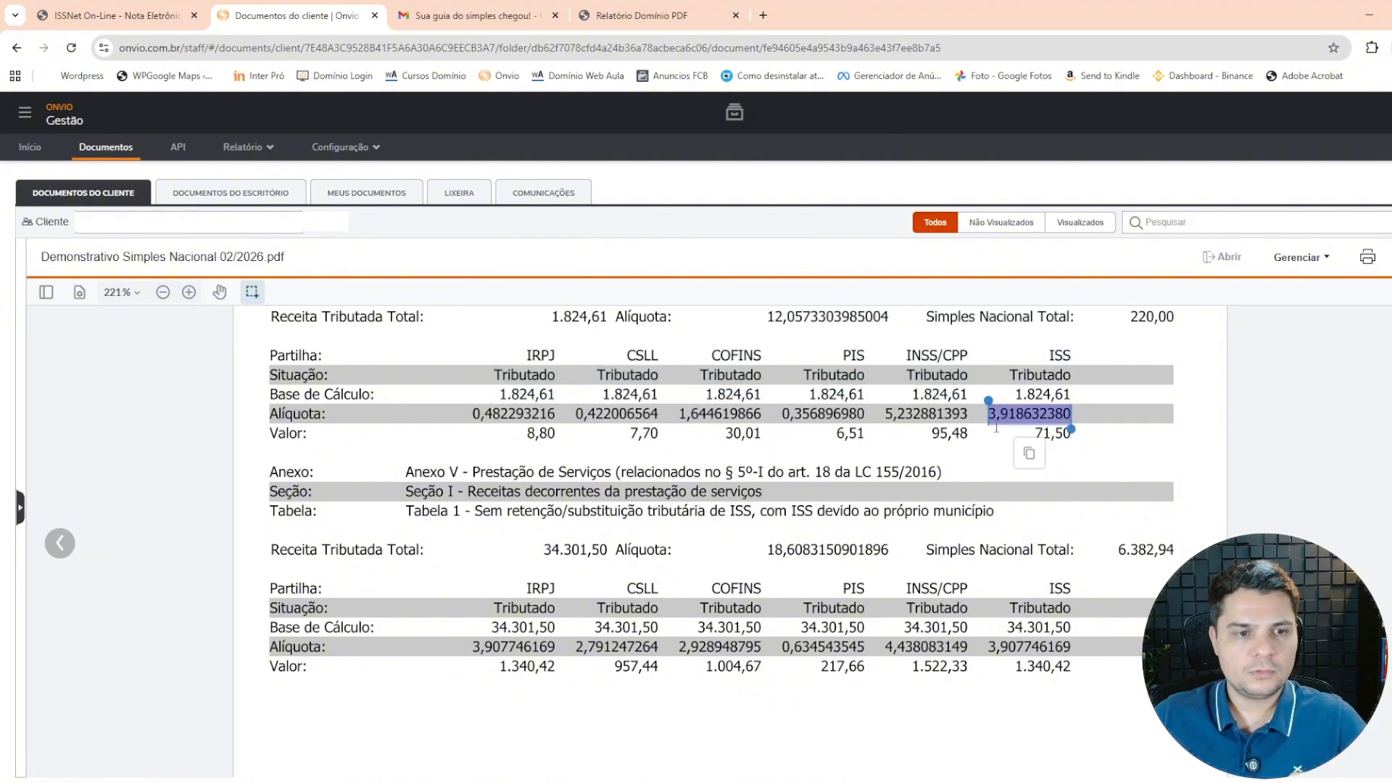
left_click(161, 22)
left_click_drag(793, 332, 742, 330)
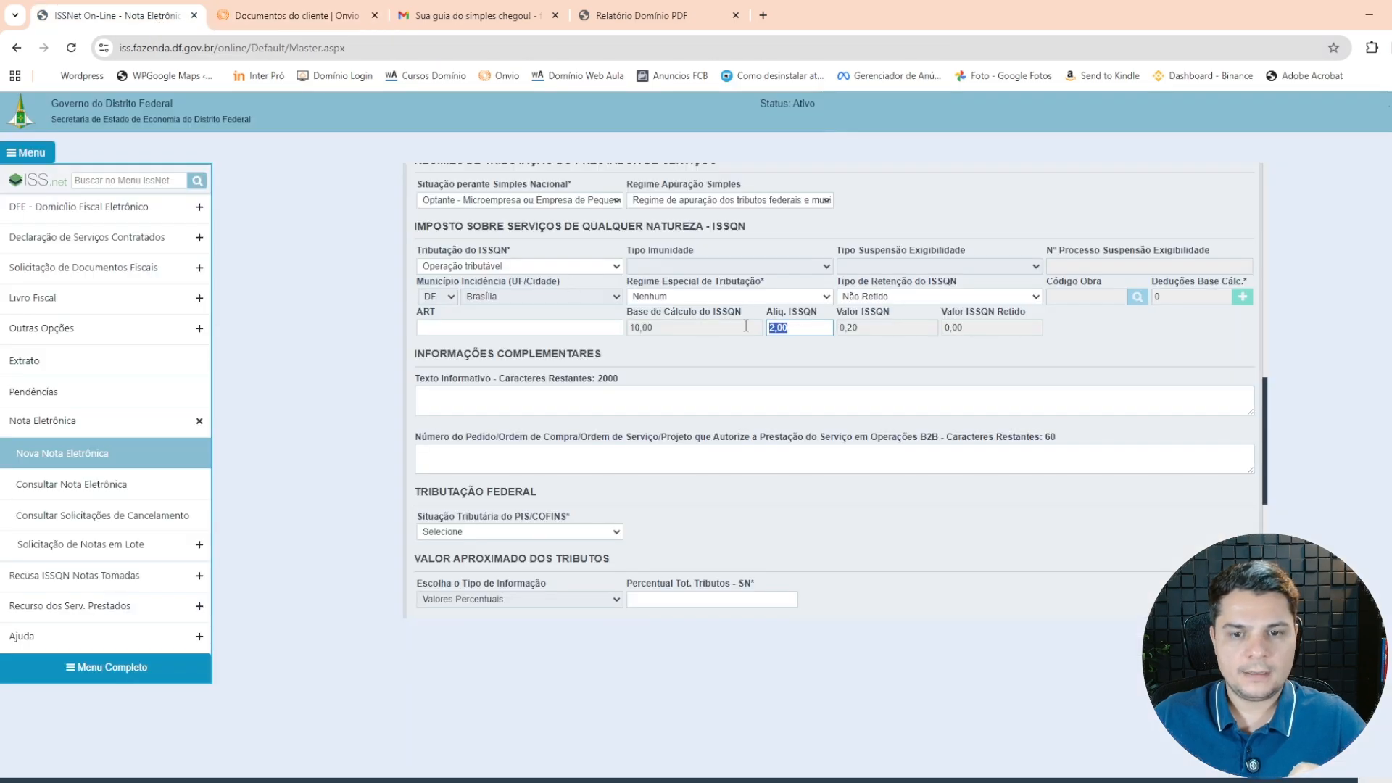
key("BackSpace")
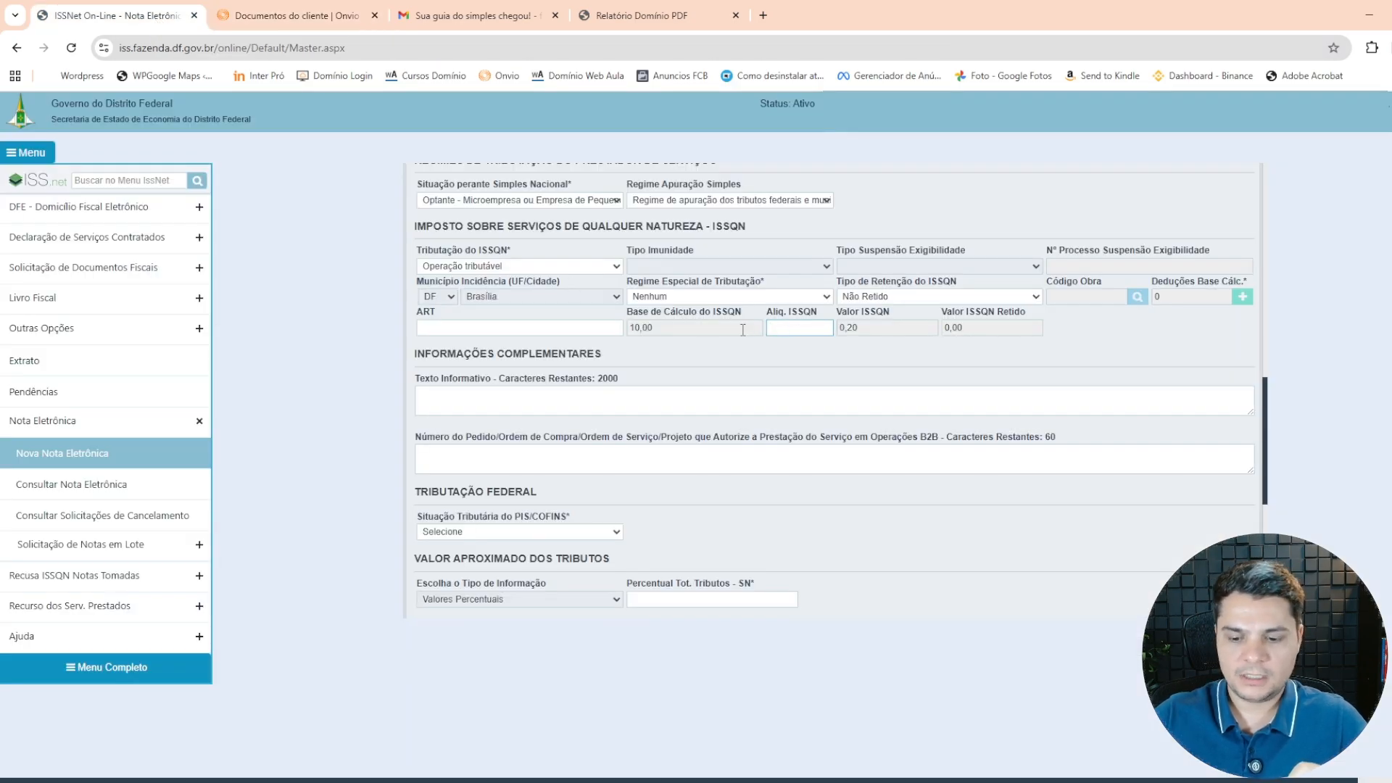
type("3,91")
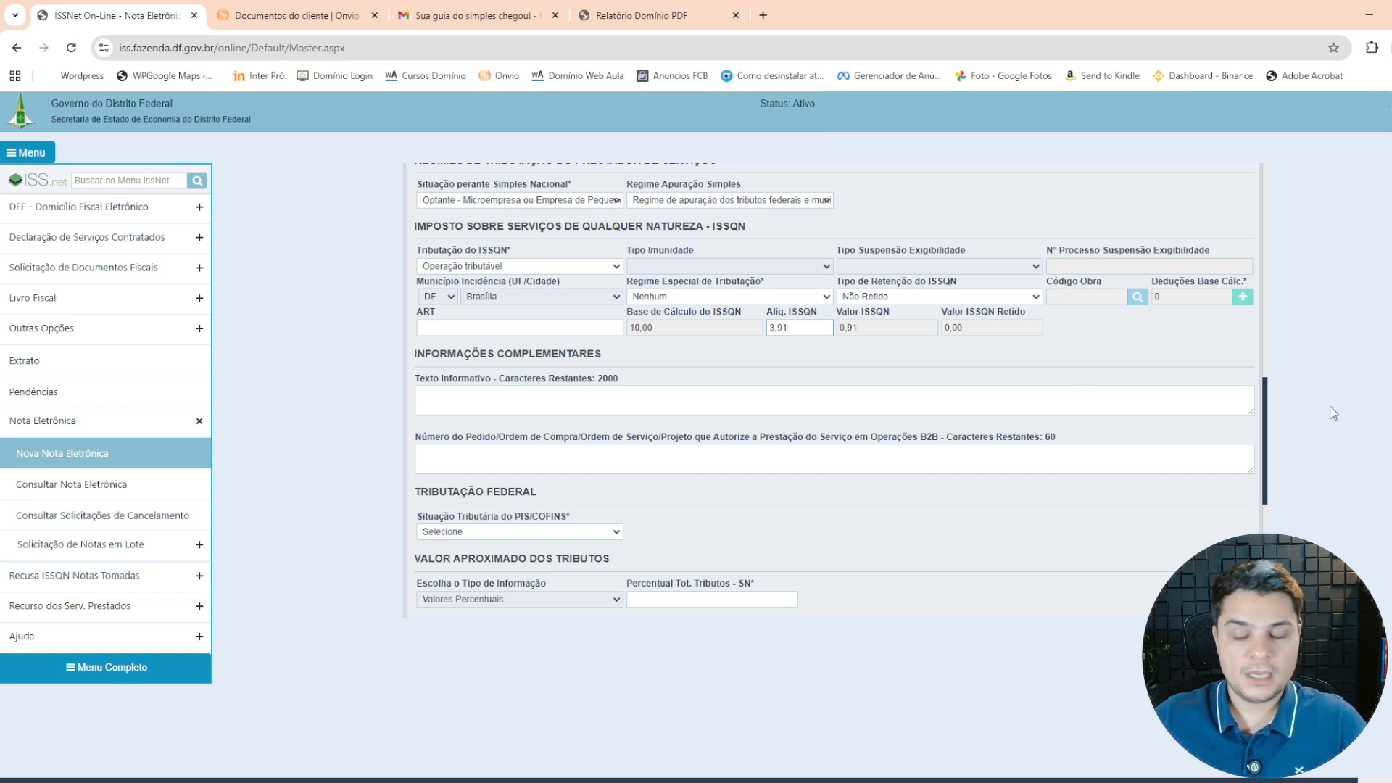
Step: Enter "Descrição dos serviços" as the informative text in the complementary information section
left_click_drag(1270, 404, 1266, 426)
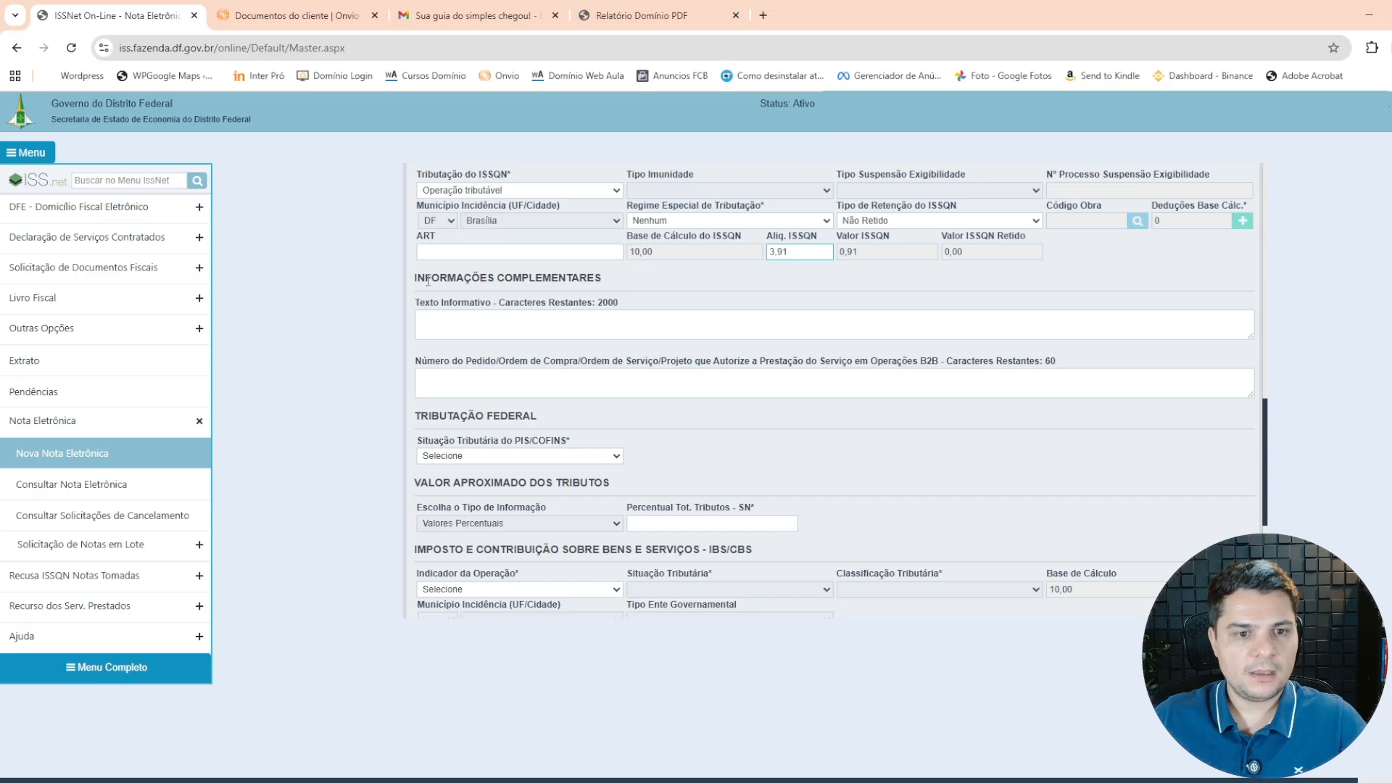
left_click(492, 326)
left_click(498, 331)
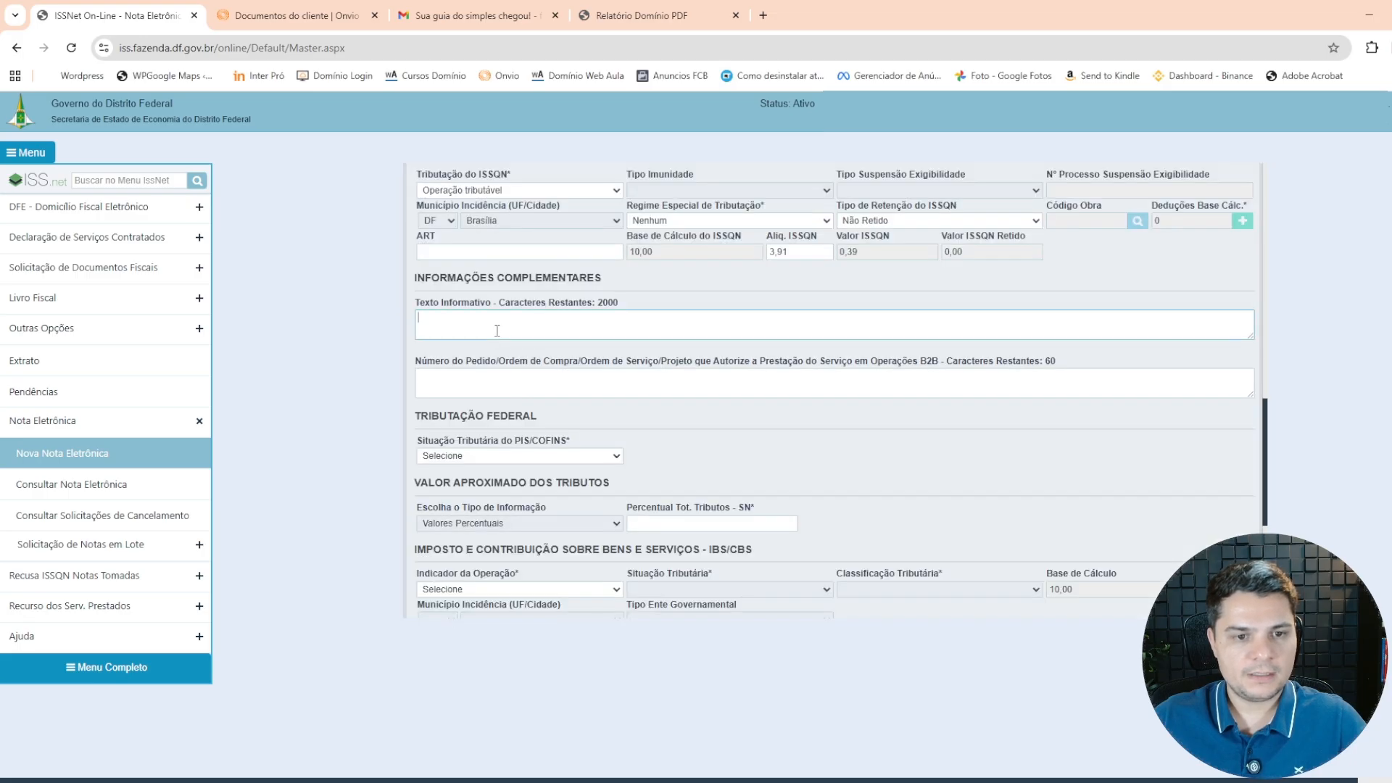
type("Des")
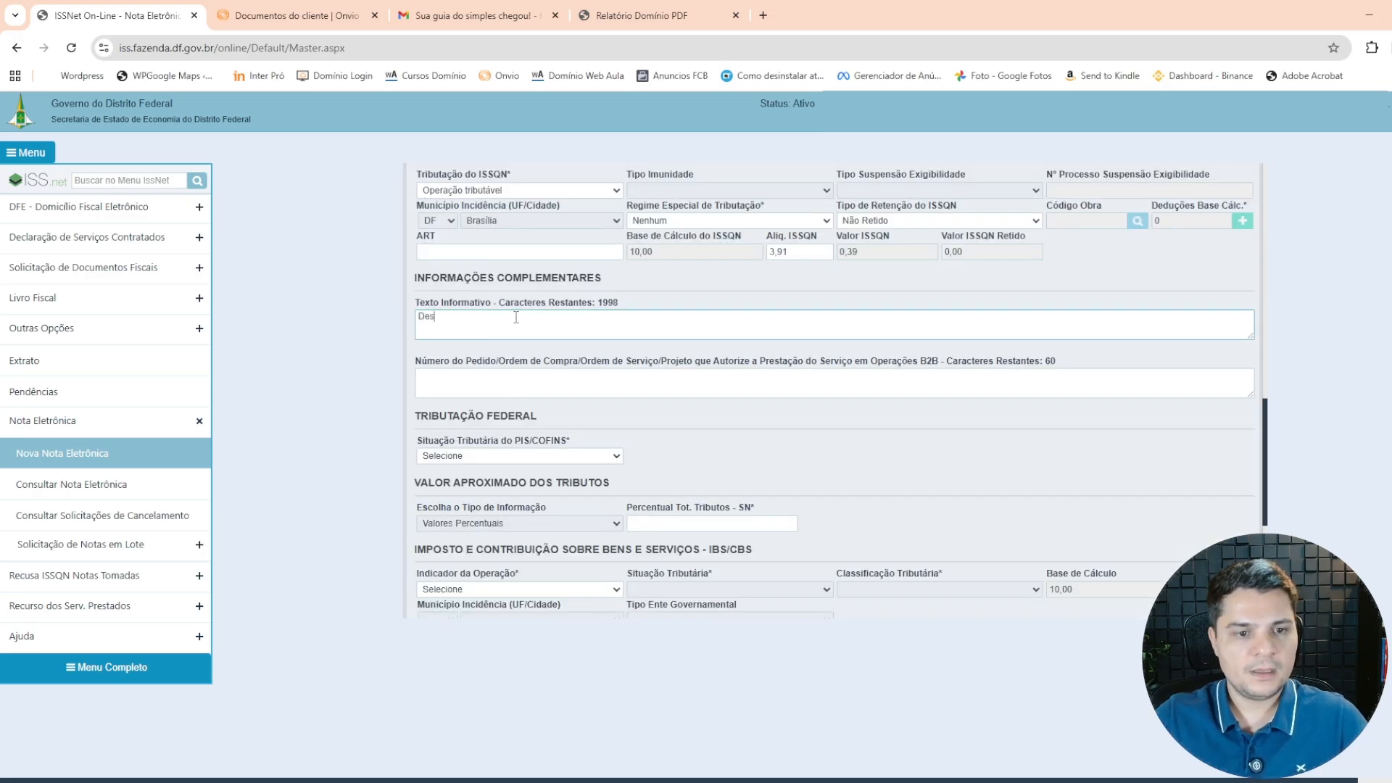
type("crição dos serviços")
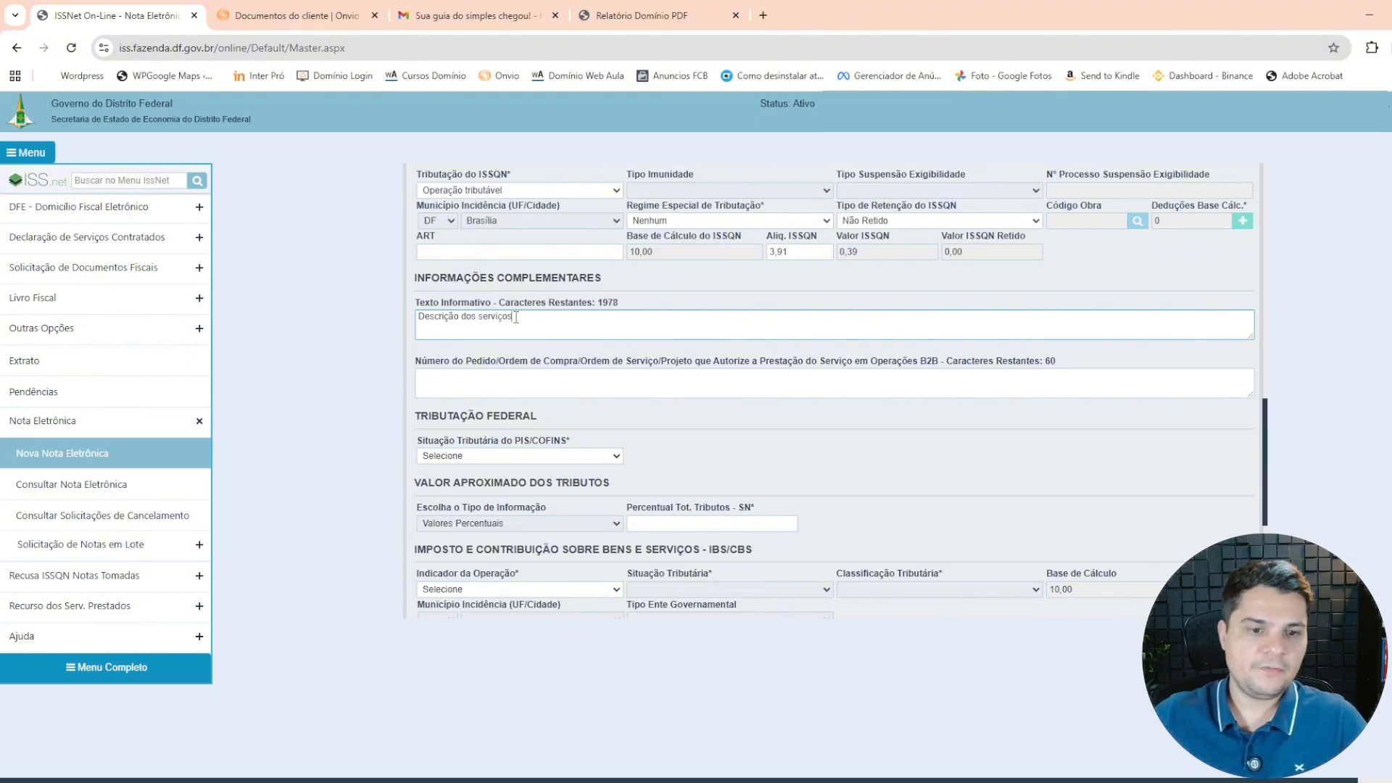
Step: Fill in the B2B order, purchase order or project field with a test order number
left_click_drag(526, 329, 941, 367)
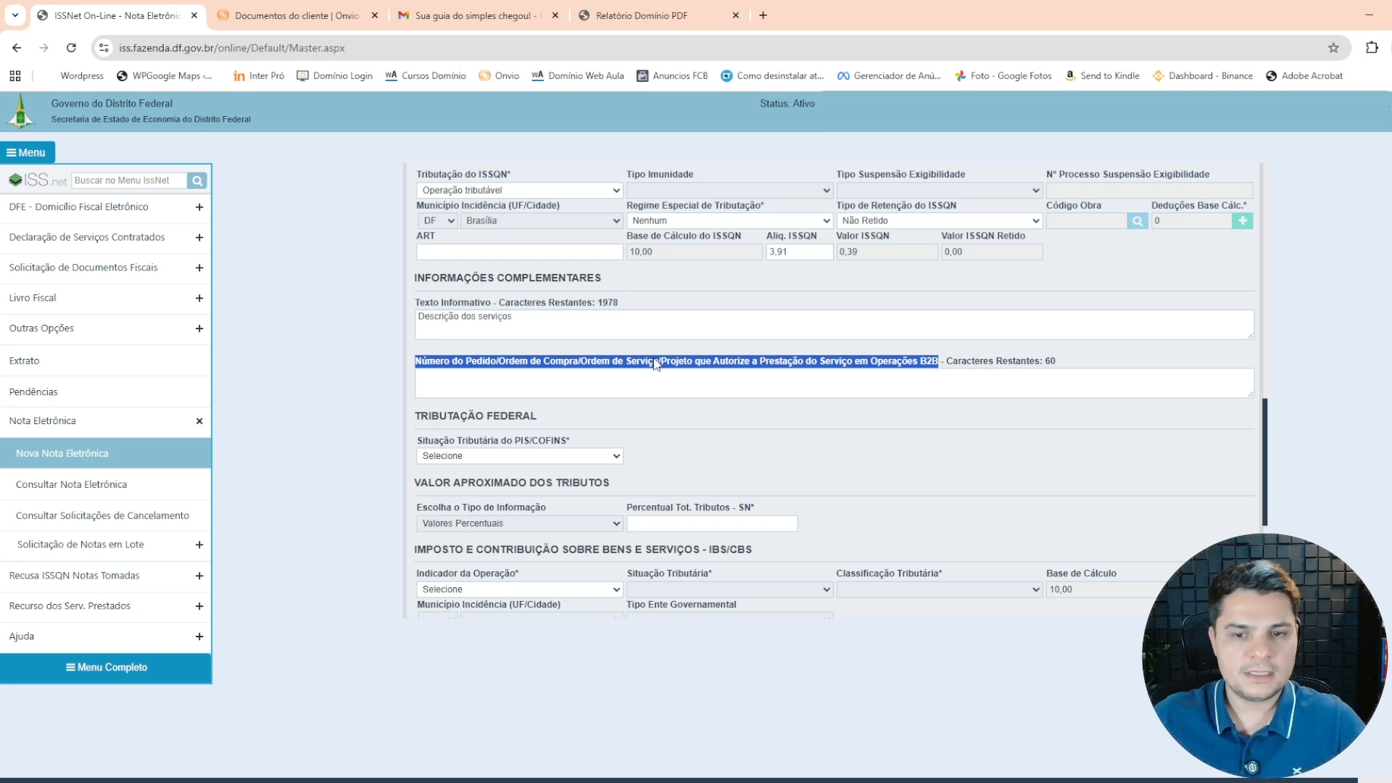
left_click(624, 378)
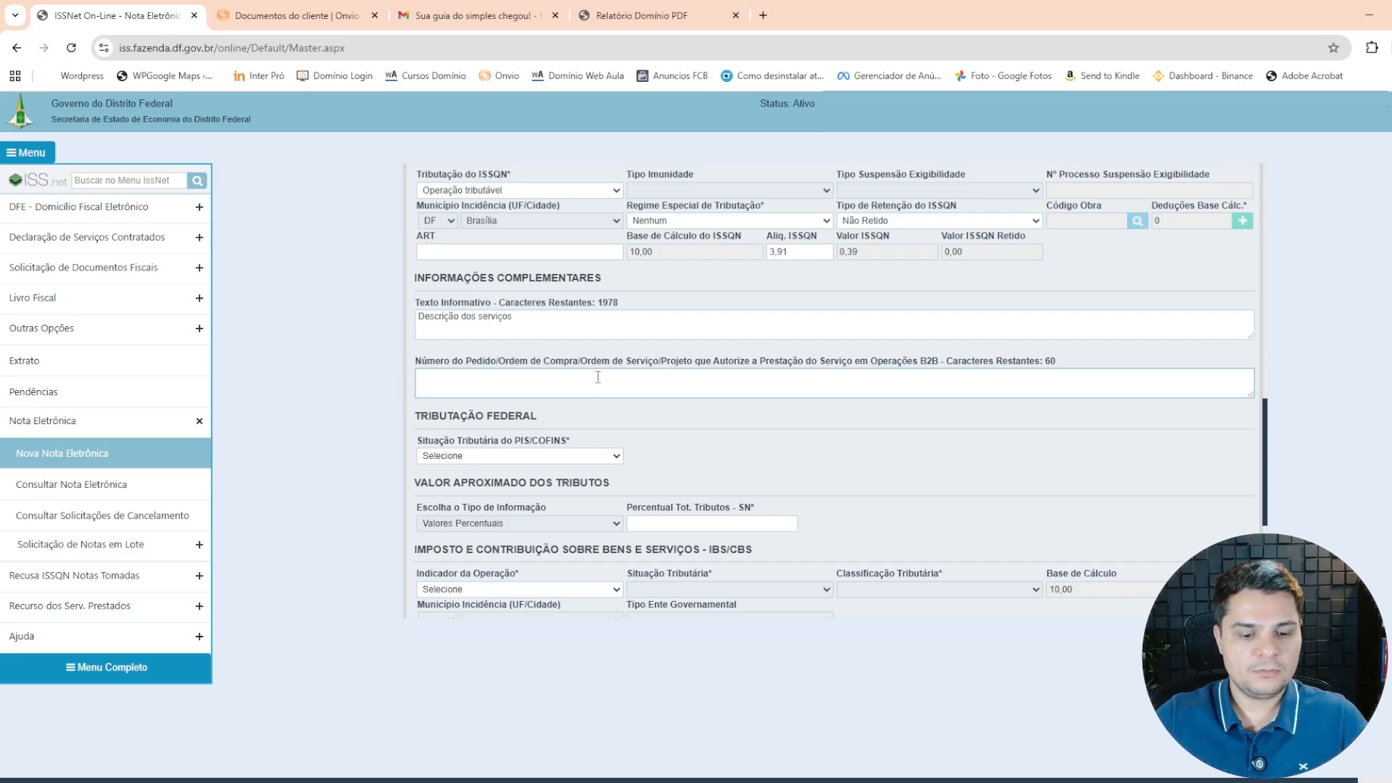
type("Teste")
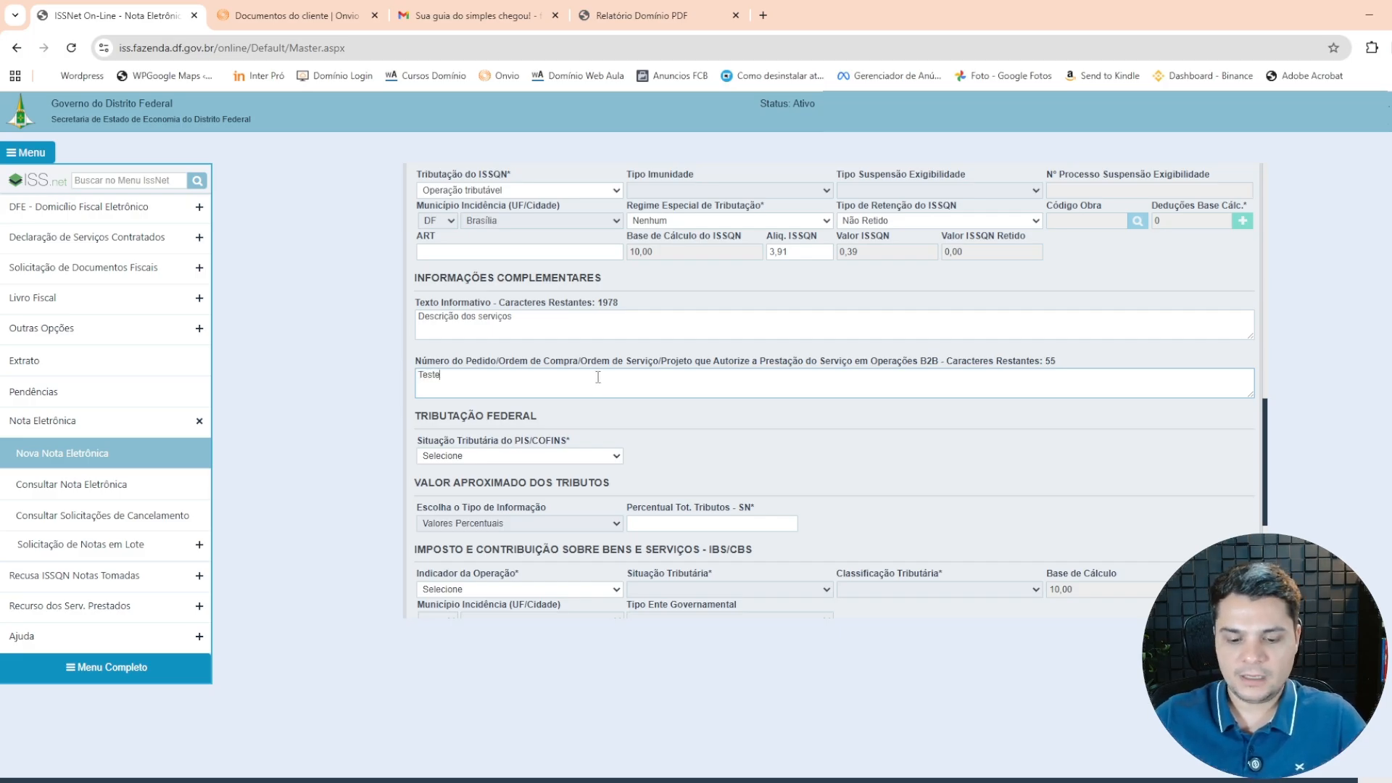
type(" pedido 875")
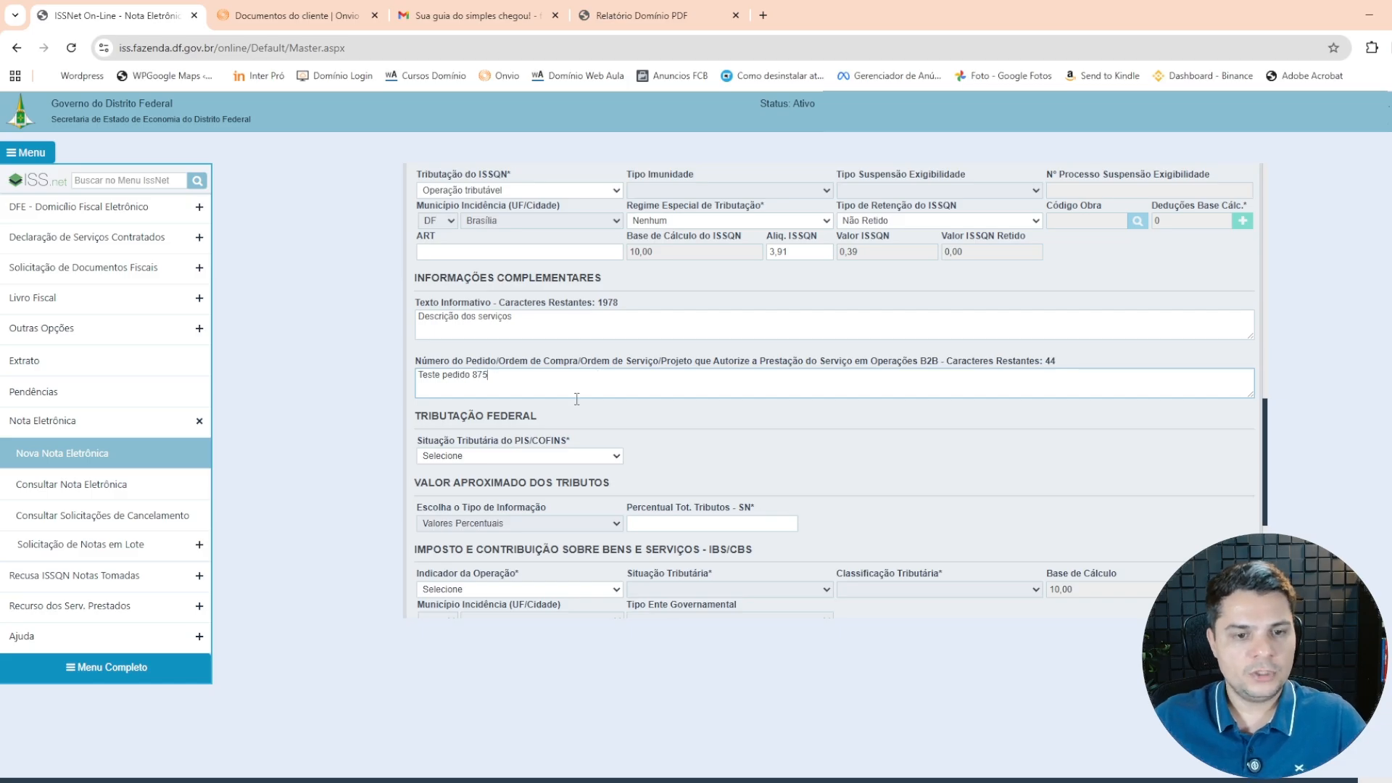
Step: Examine the invoice's PIS/COFINS tax status field and check the COFINS and CSLL shares in the Simples Nacional statement in Onvio
scroll(577, 398, "down", 3)
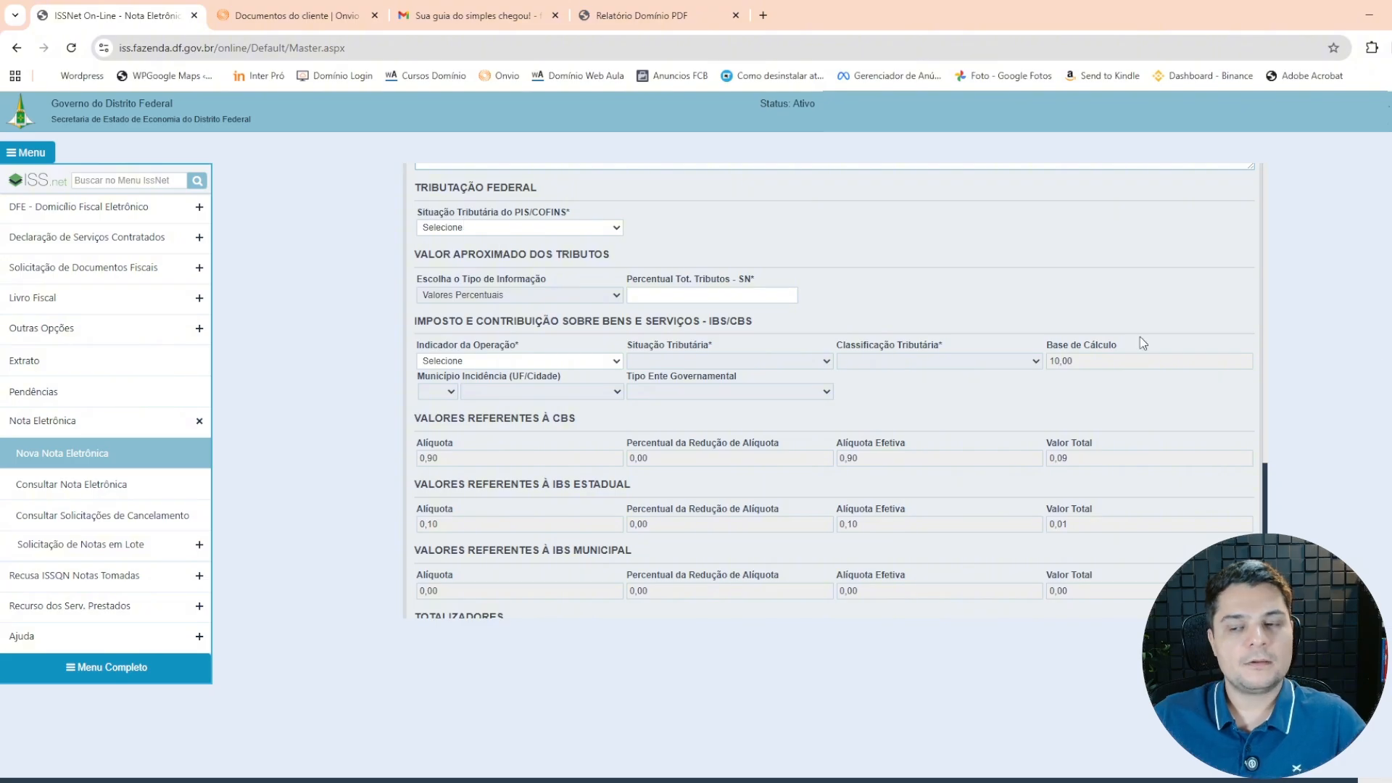
left_click_drag(1263, 473, 1263, 475)
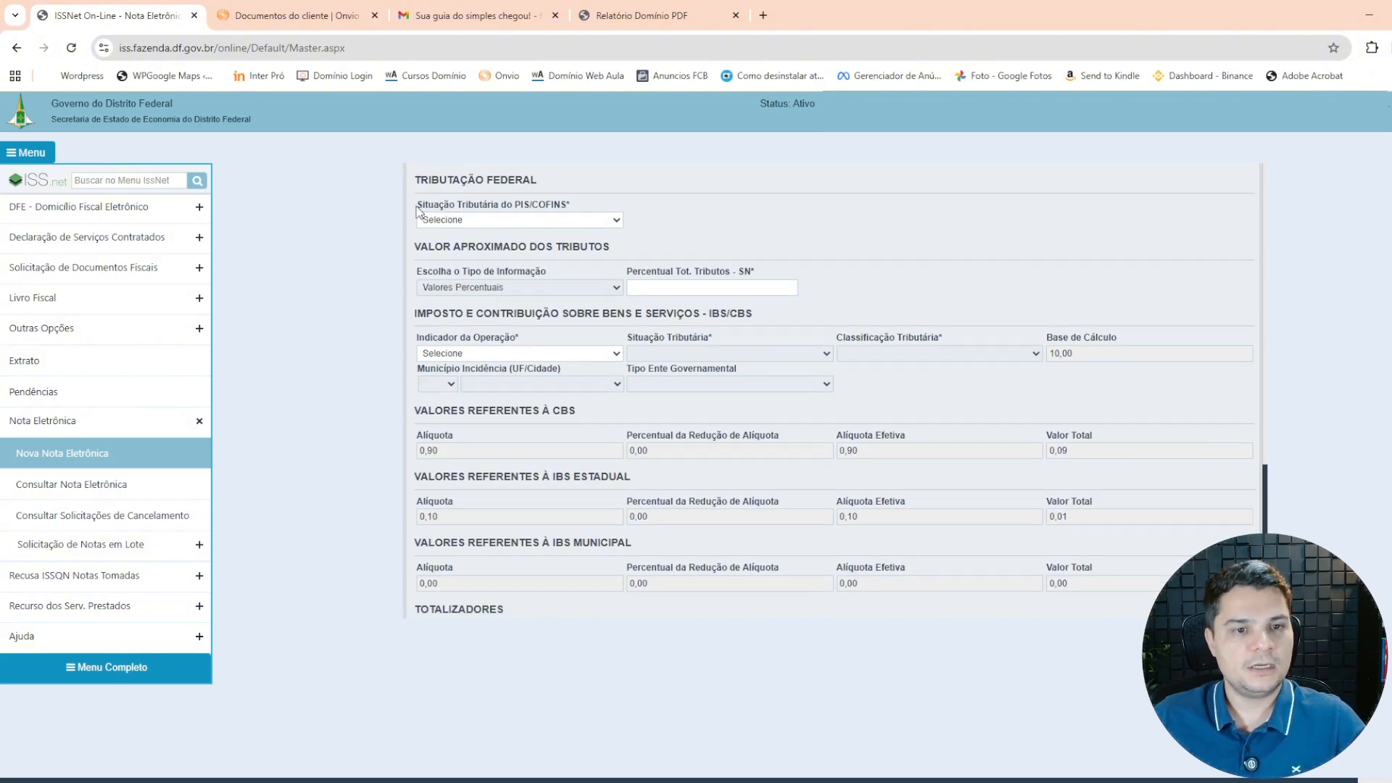
left_click_drag(417, 210, 584, 209)
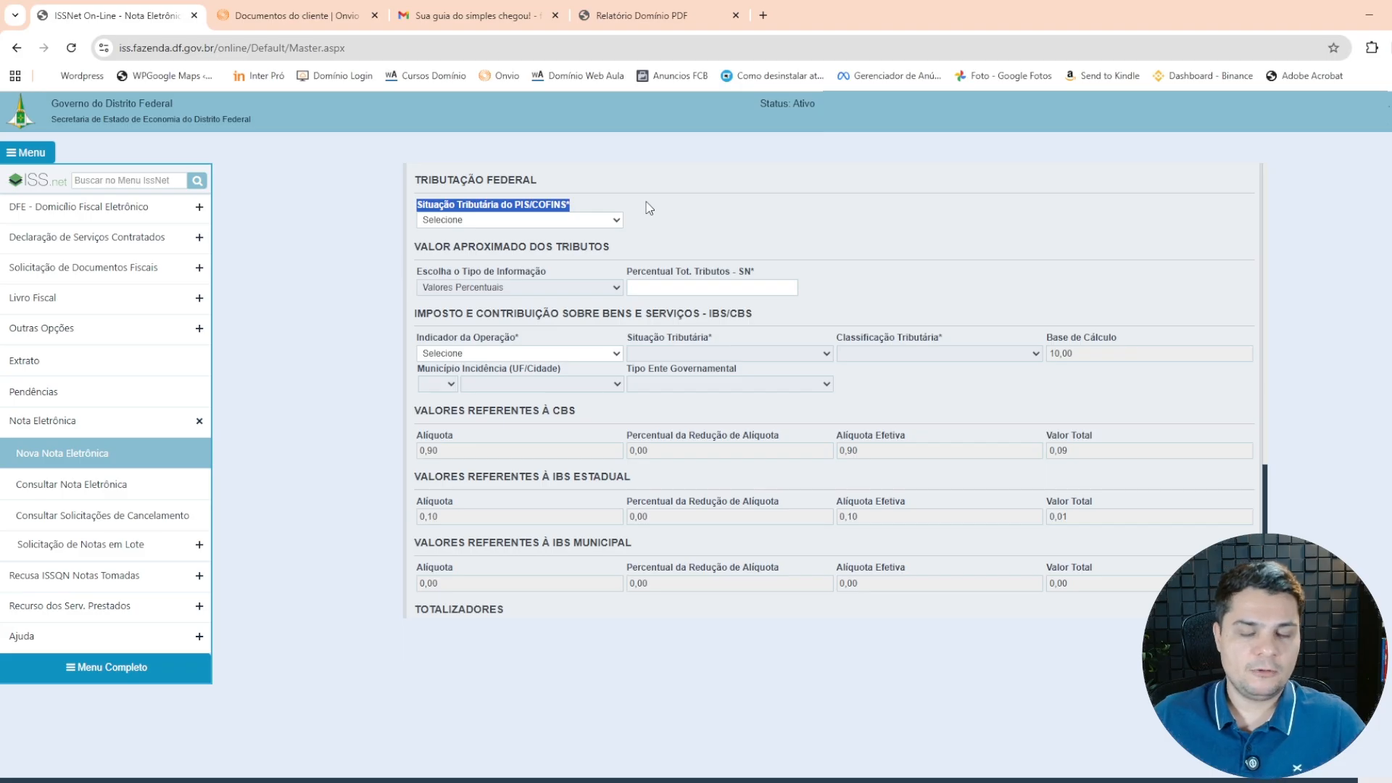
left_click(342, 21)
left_click(616, 352)
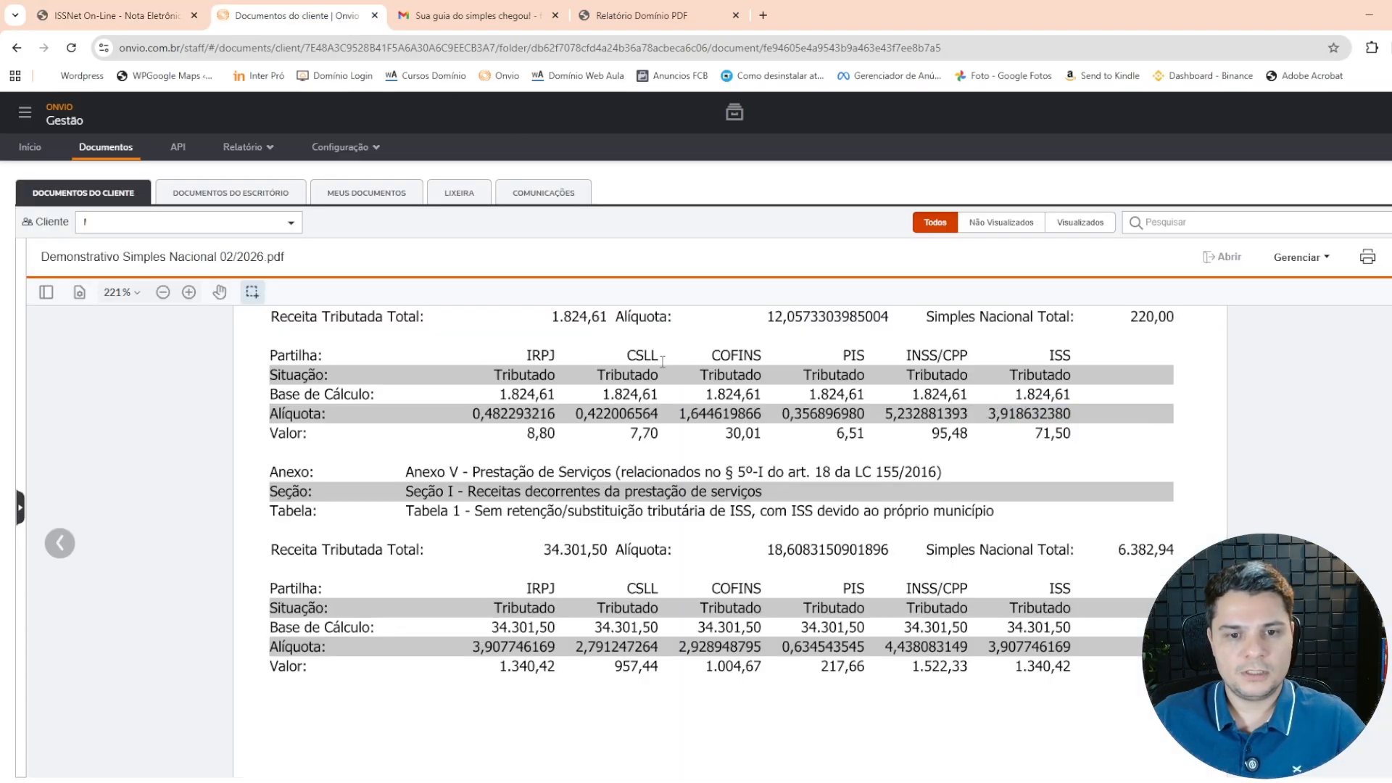
left_click_drag(617, 353, 706, 353)
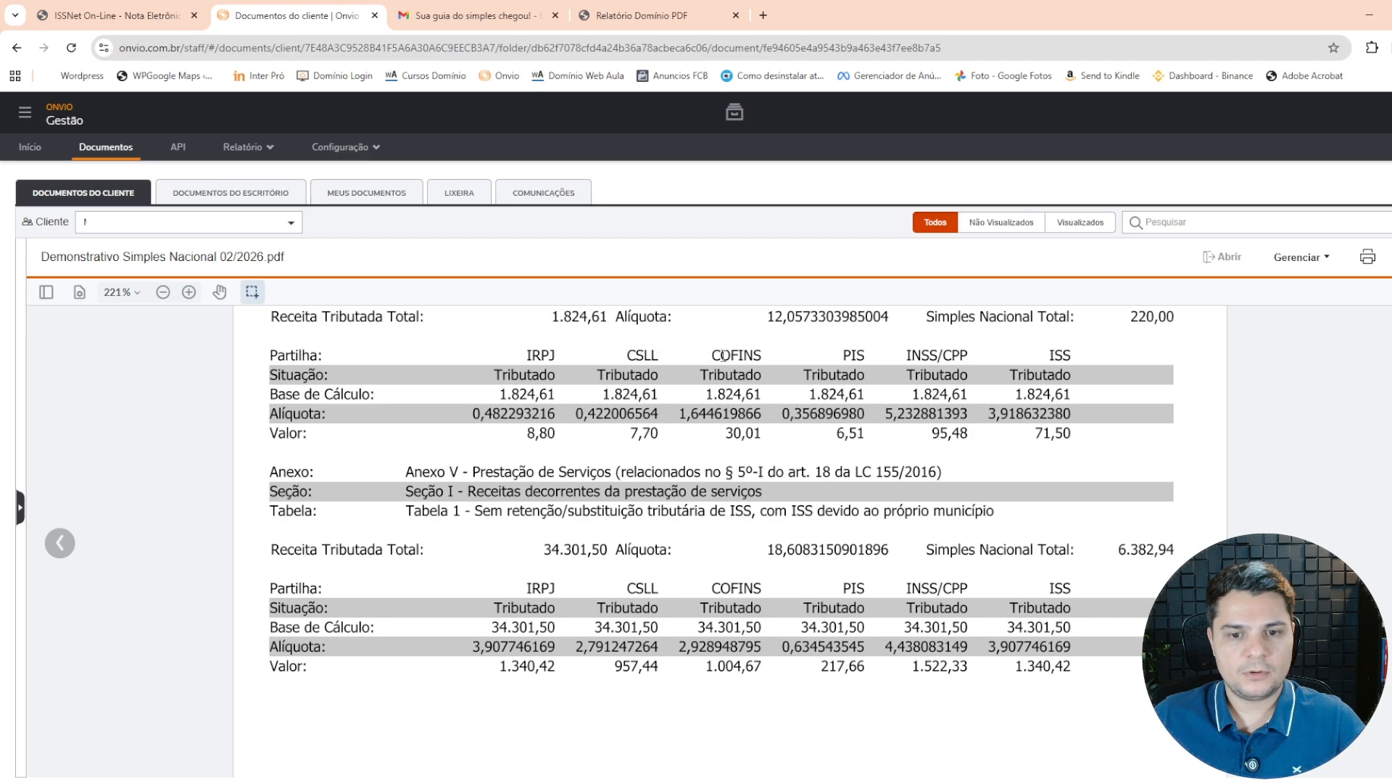
left_click_drag(614, 336, 773, 399)
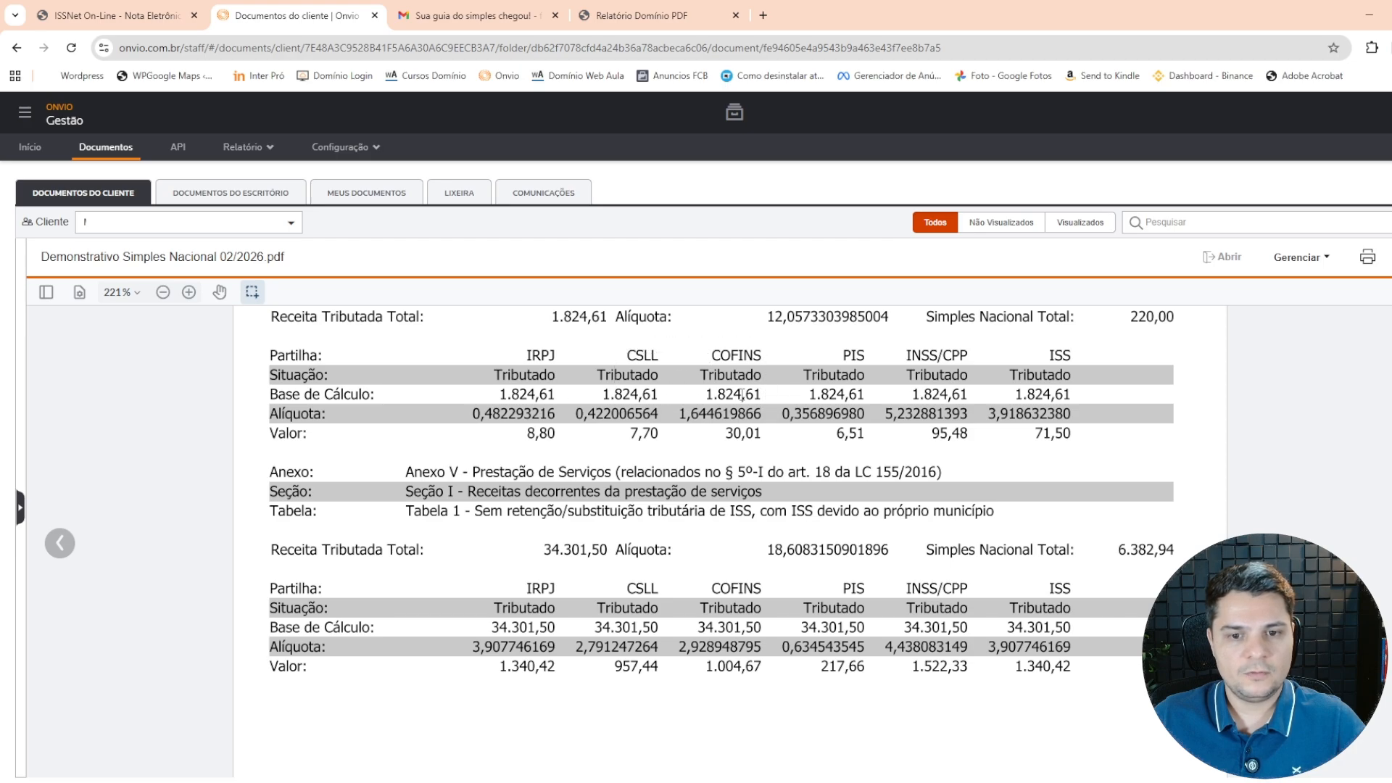
double_click(732, 352)
double_click(639, 356)
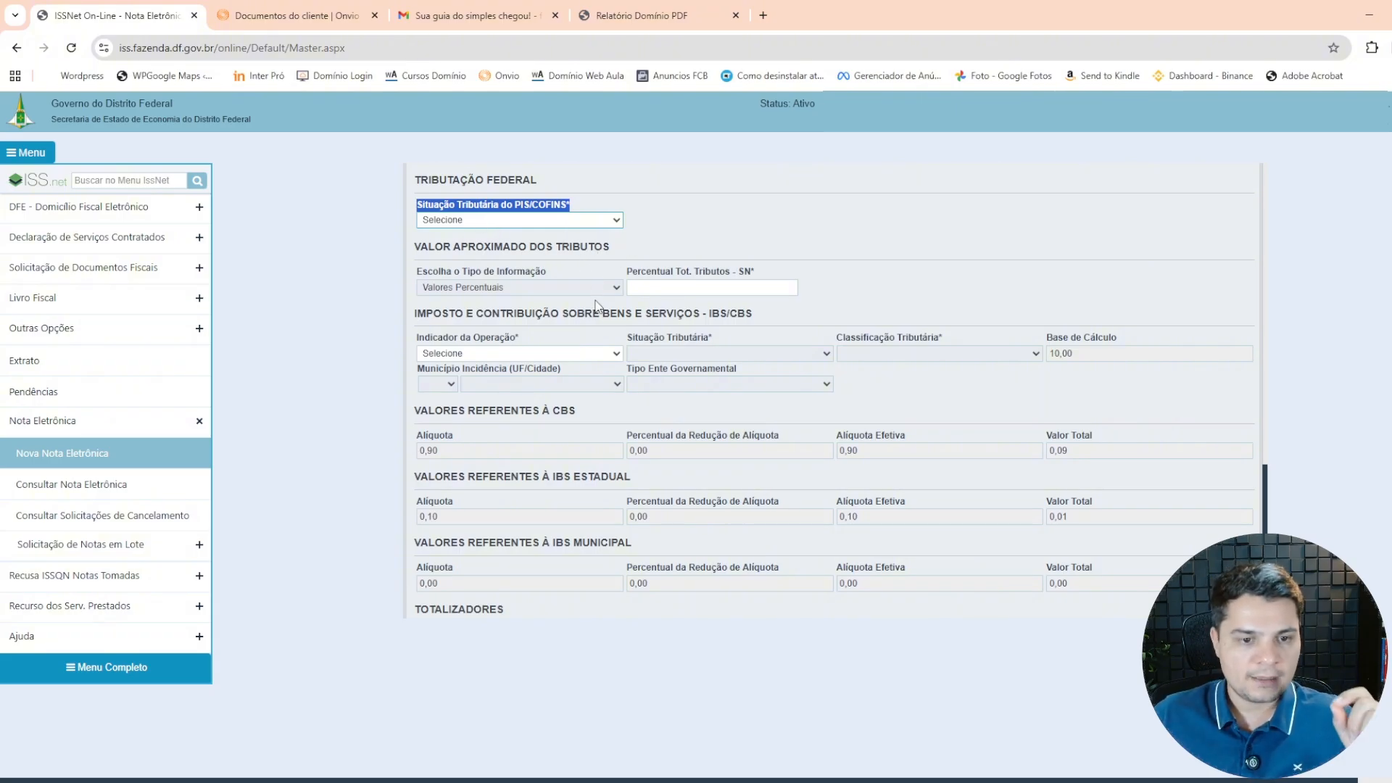
Step: Set the PIS/COFINS tax status to 49 - Outras Operações de Saída and the retention type to PIS/COFINS/CSLL Não Retidos
left_click(642, 435)
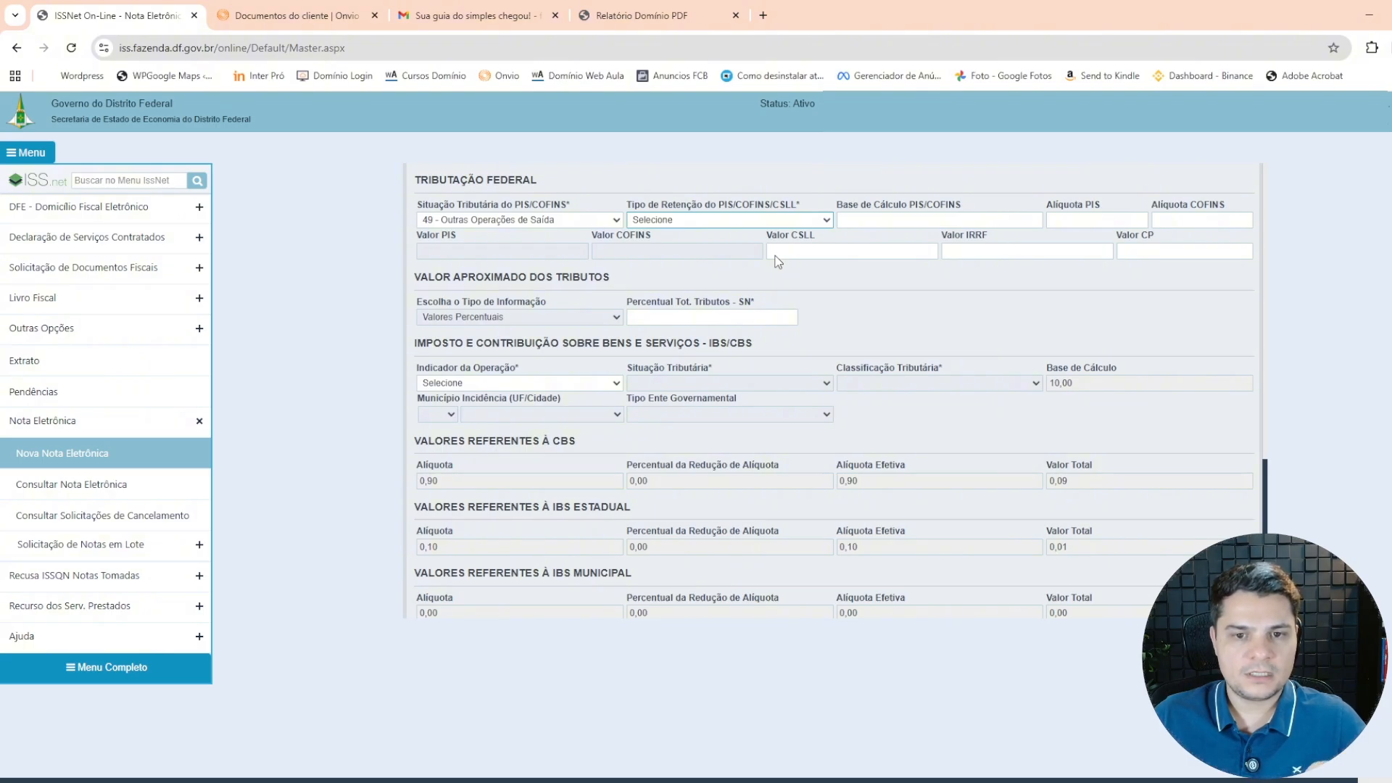
key("Down")
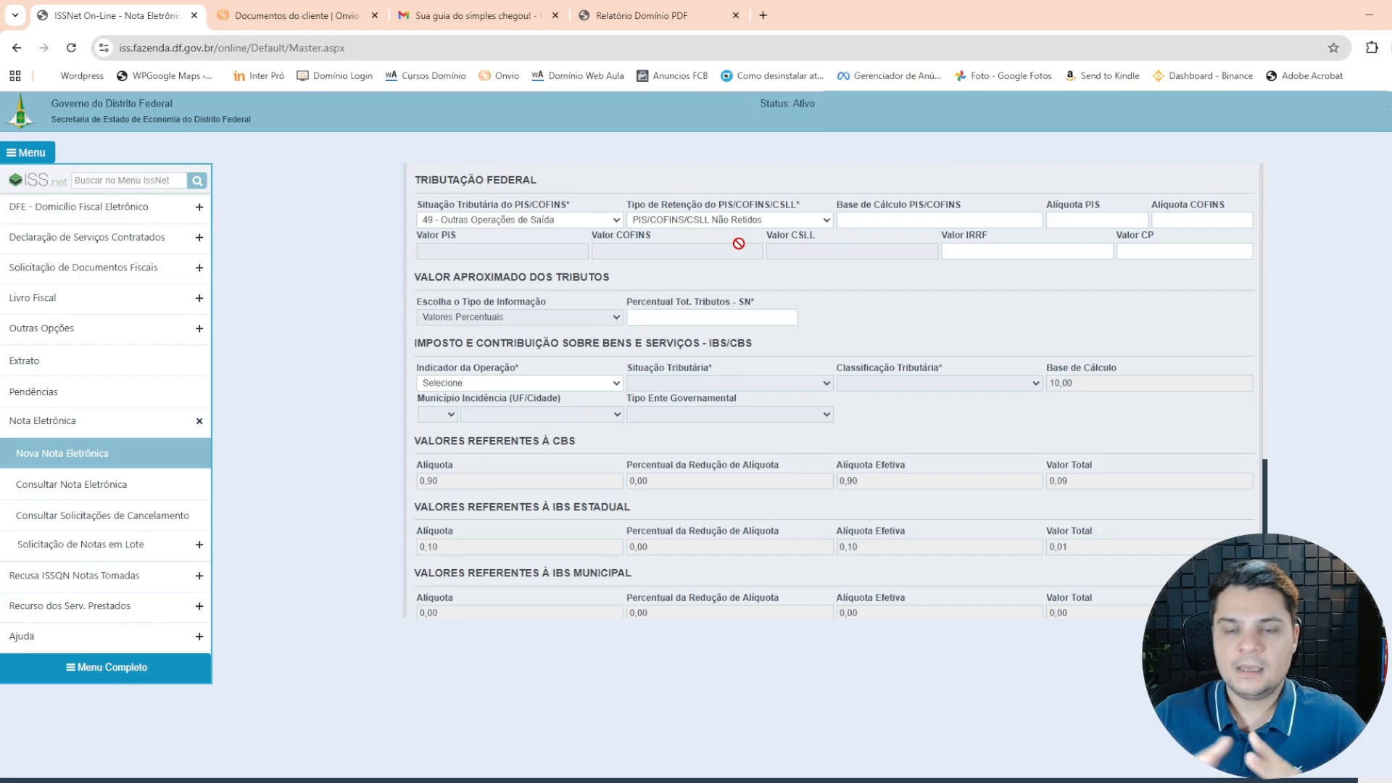
Step: Review the PIS/COFINS calculation base, PIS and COFINS rate, IRRF value and CP value fields in the federal taxation section
triple_click(881, 206)
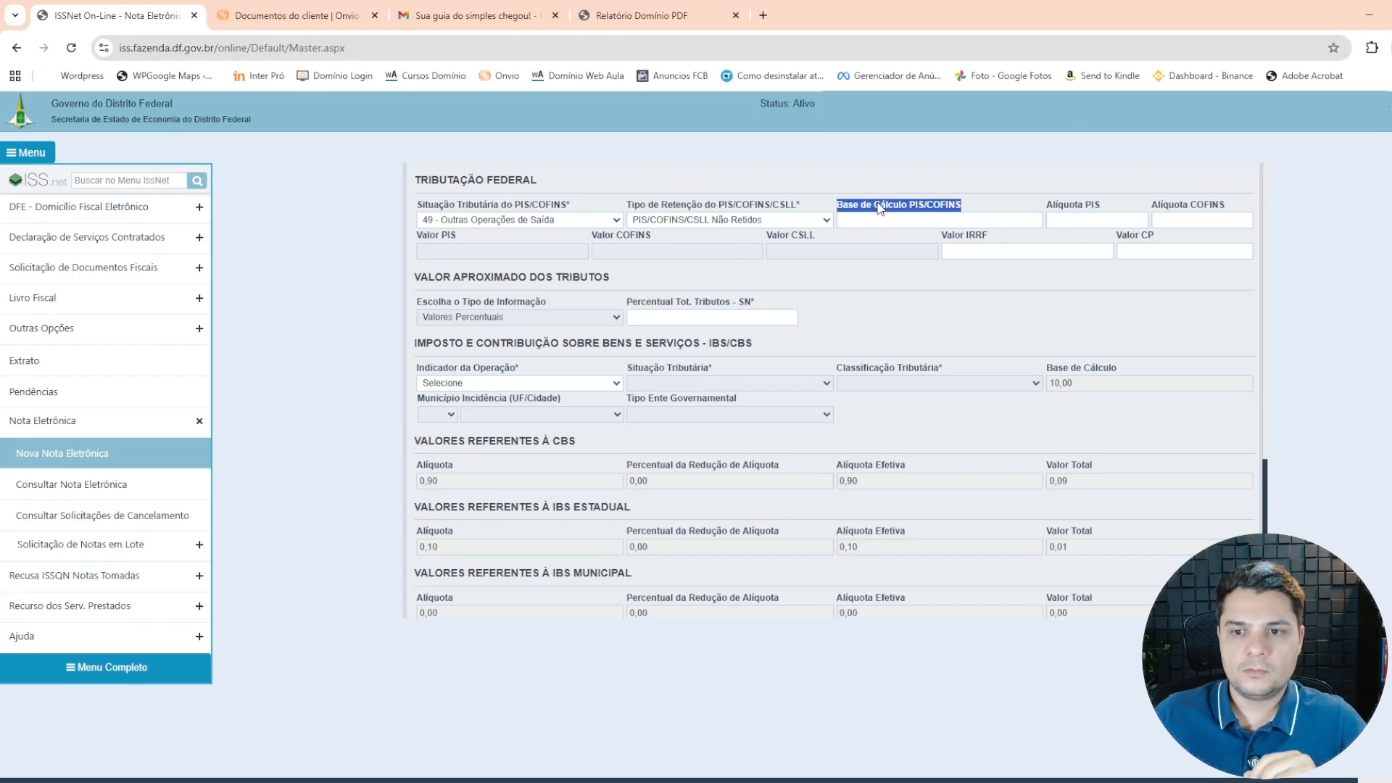
double_click(1073, 206)
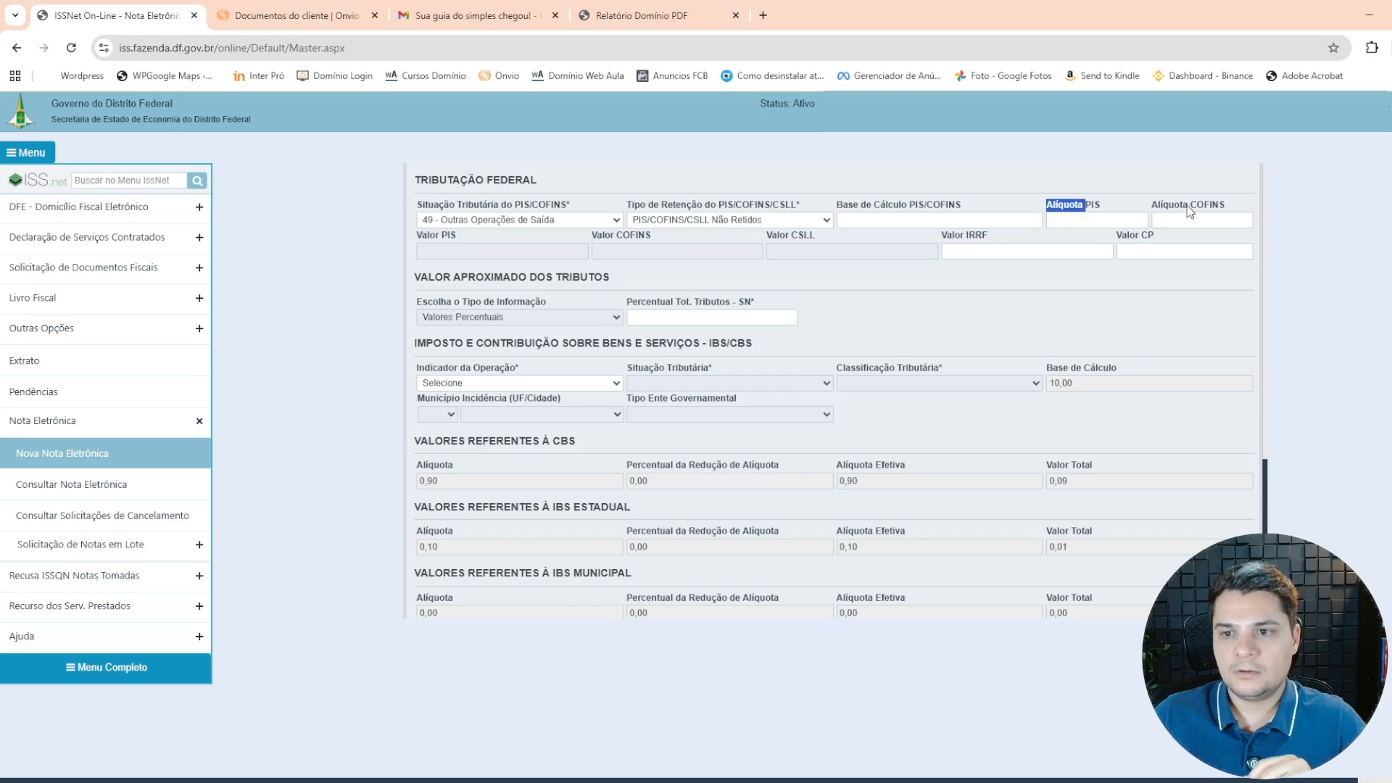
triple_click(1189, 208)
triple_click(985, 237)
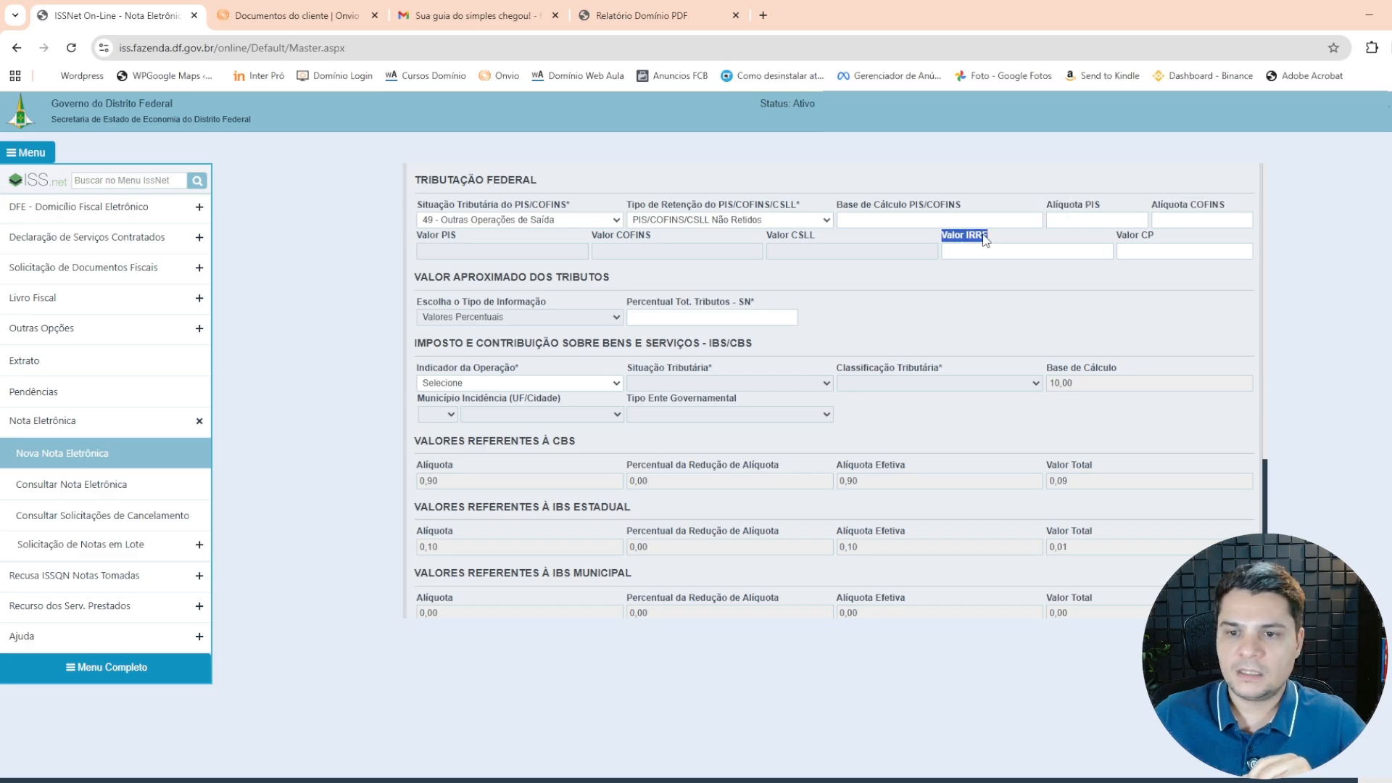
triple_click(1149, 240)
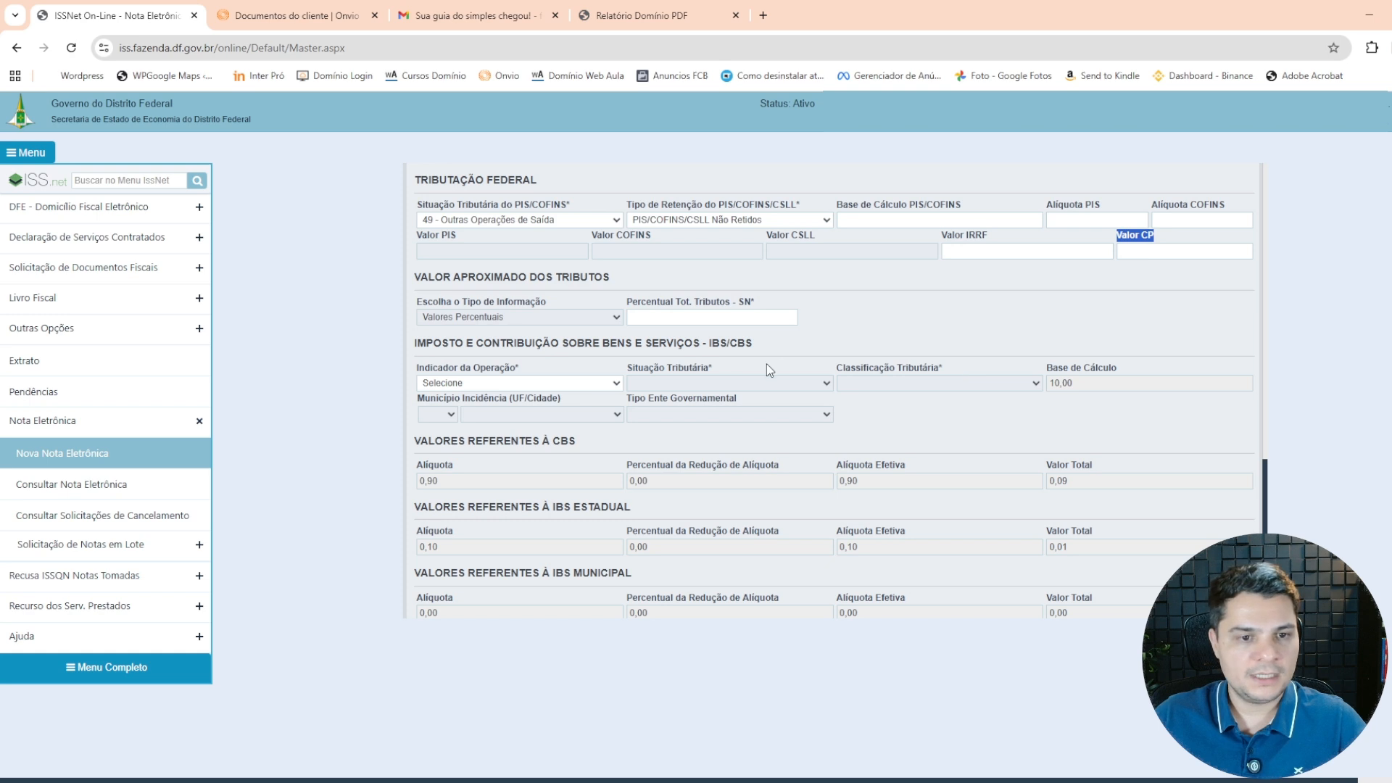
Step: Examine the approximate tax percentage field and look up the total rate for the 1.824,61 revenue in Onvio's Simples Nacional statement
scroll(630, 332, "down", 1)
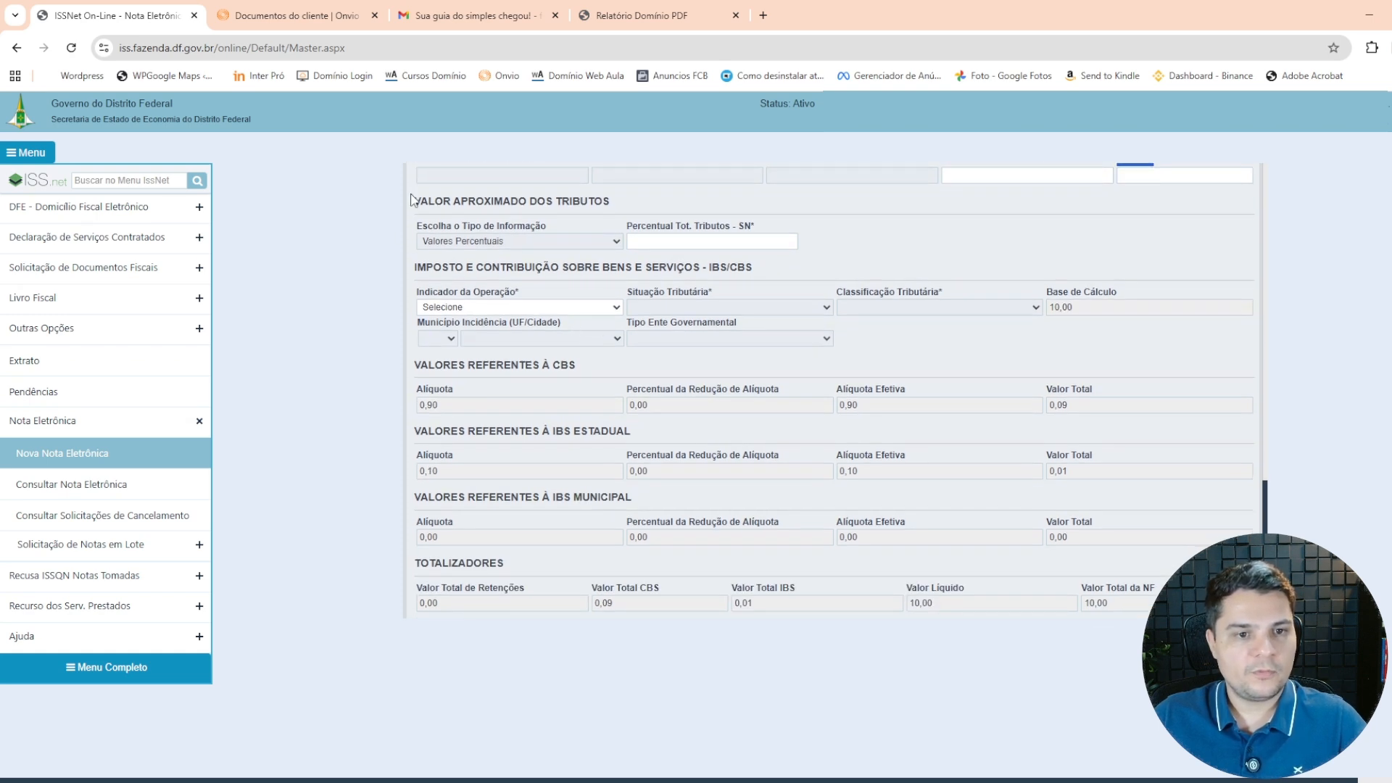
left_click_drag(414, 200, 615, 207)
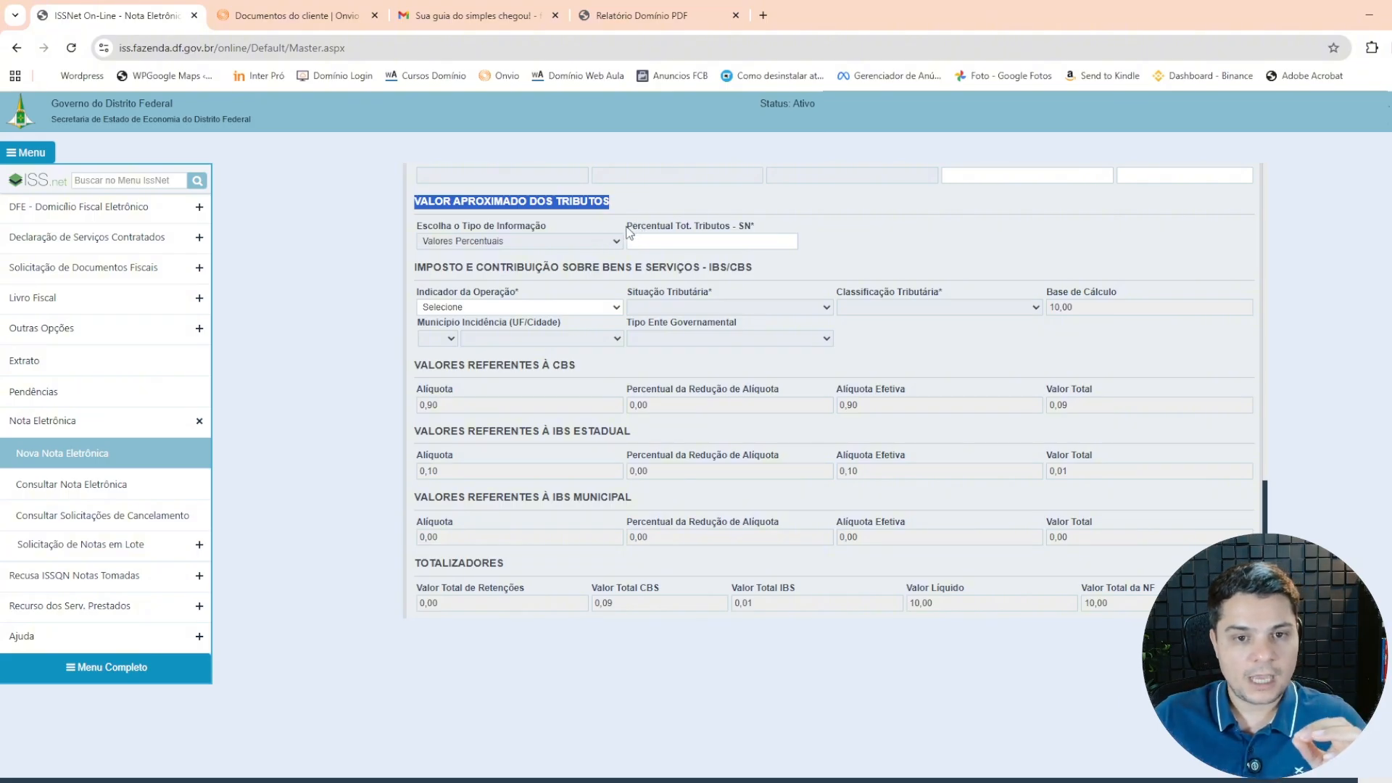
left_click_drag(628, 228, 758, 238)
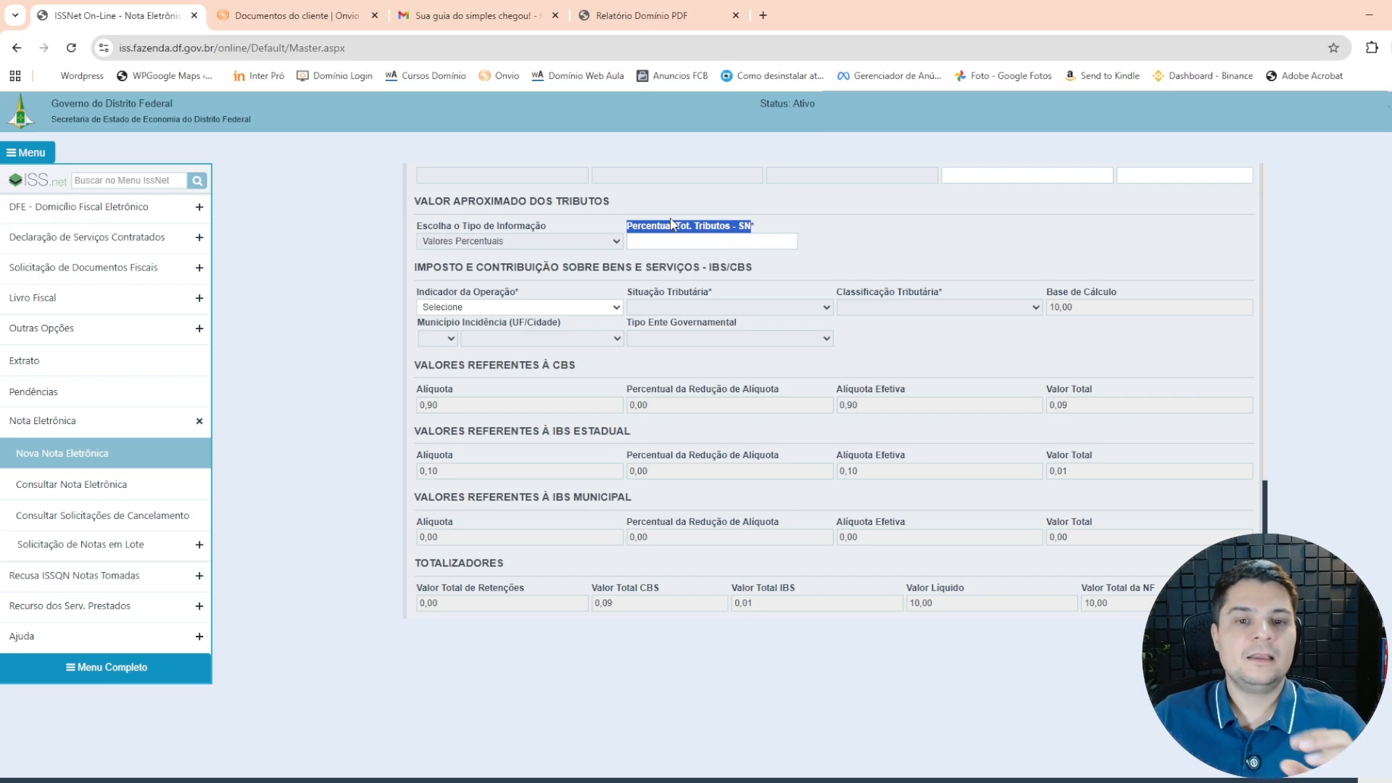
left_click(328, 23)
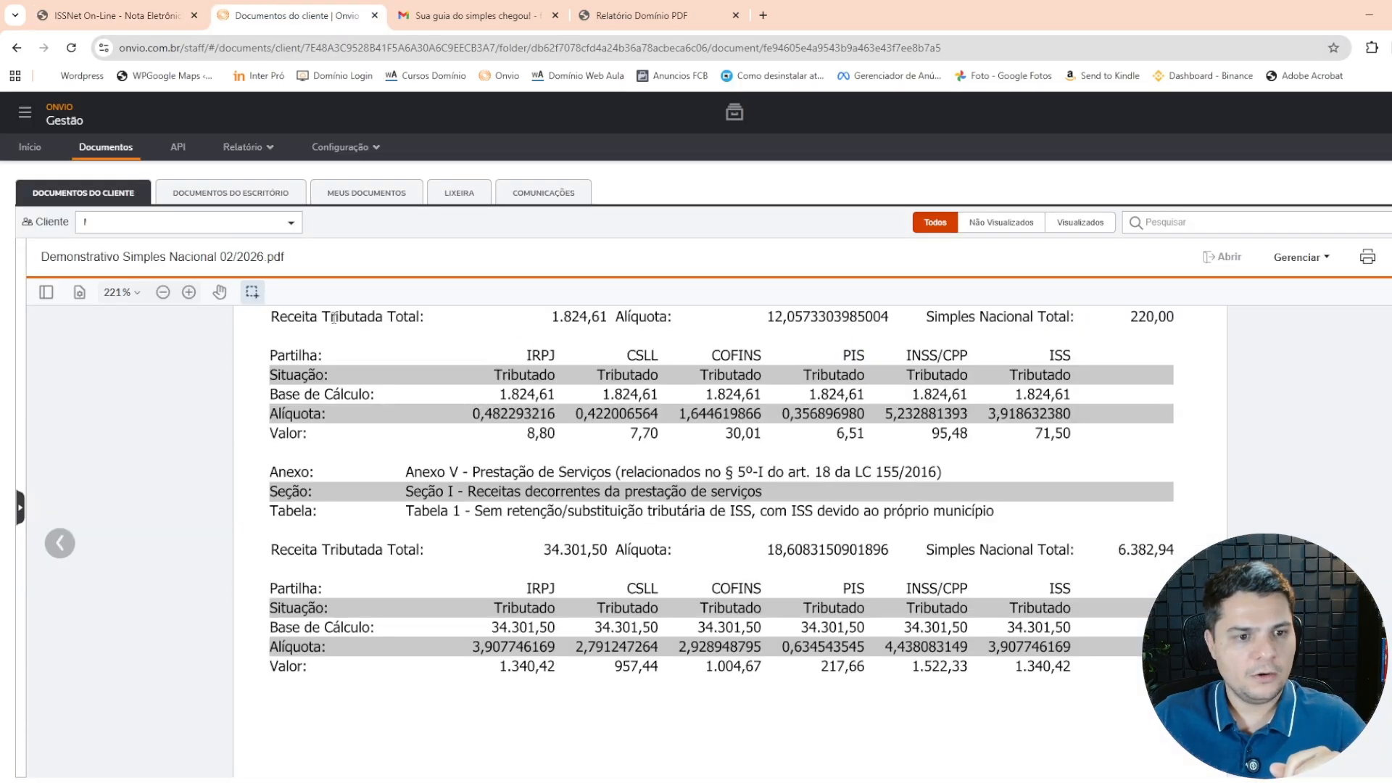
left_click_drag(271, 316, 427, 324)
left_click_drag(615, 316, 803, 319)
left_click(778, 319)
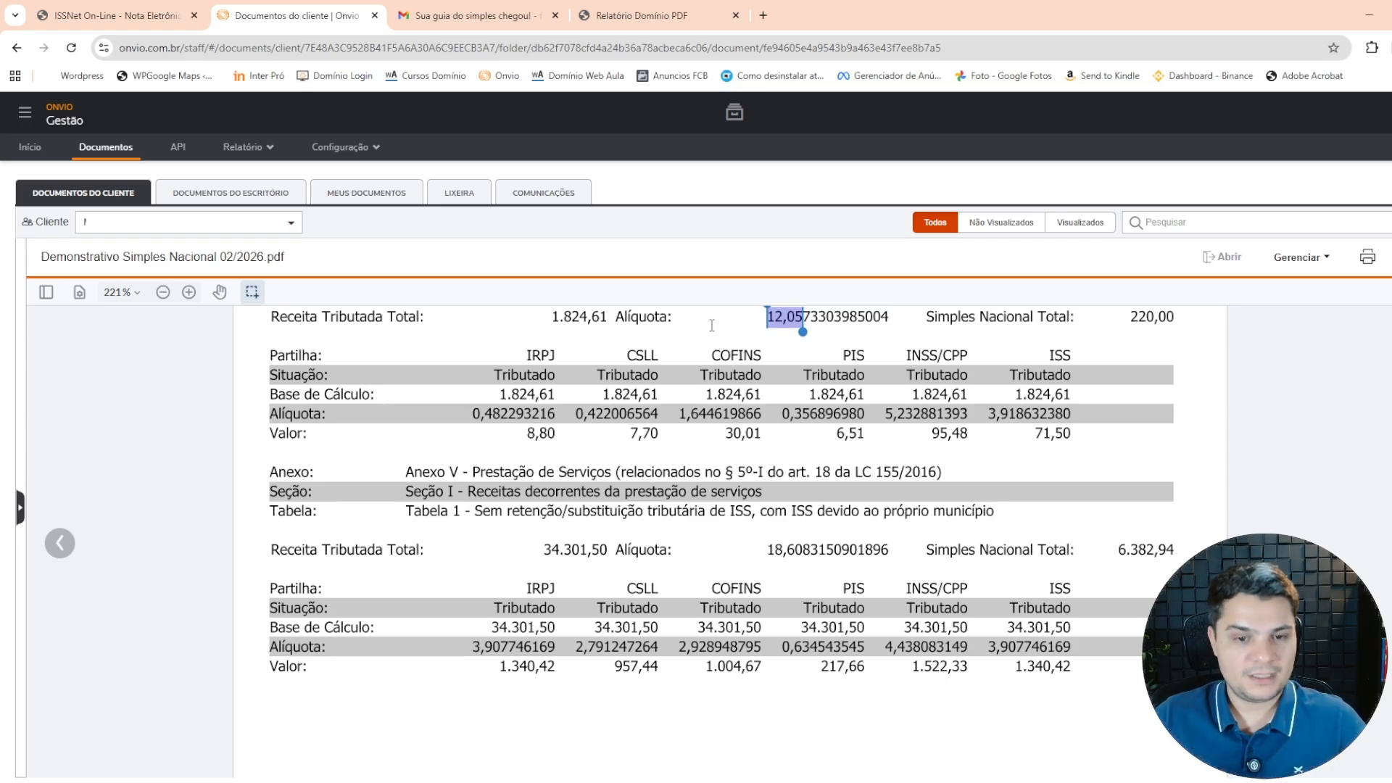
Step: Return to the ISSNet invoice and set the Simples Nacional total tax percentage to 12,05
left_click(144, 15)
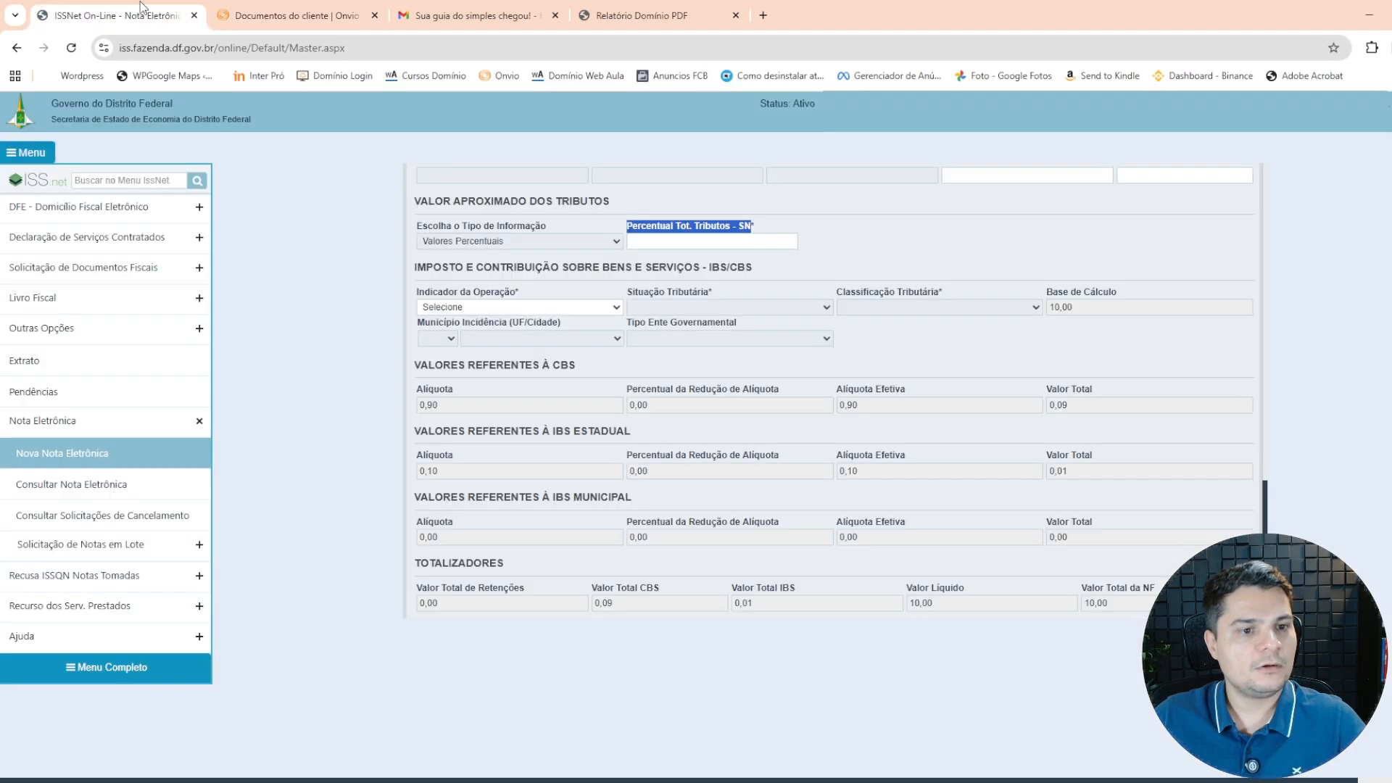
left_click(645, 242)
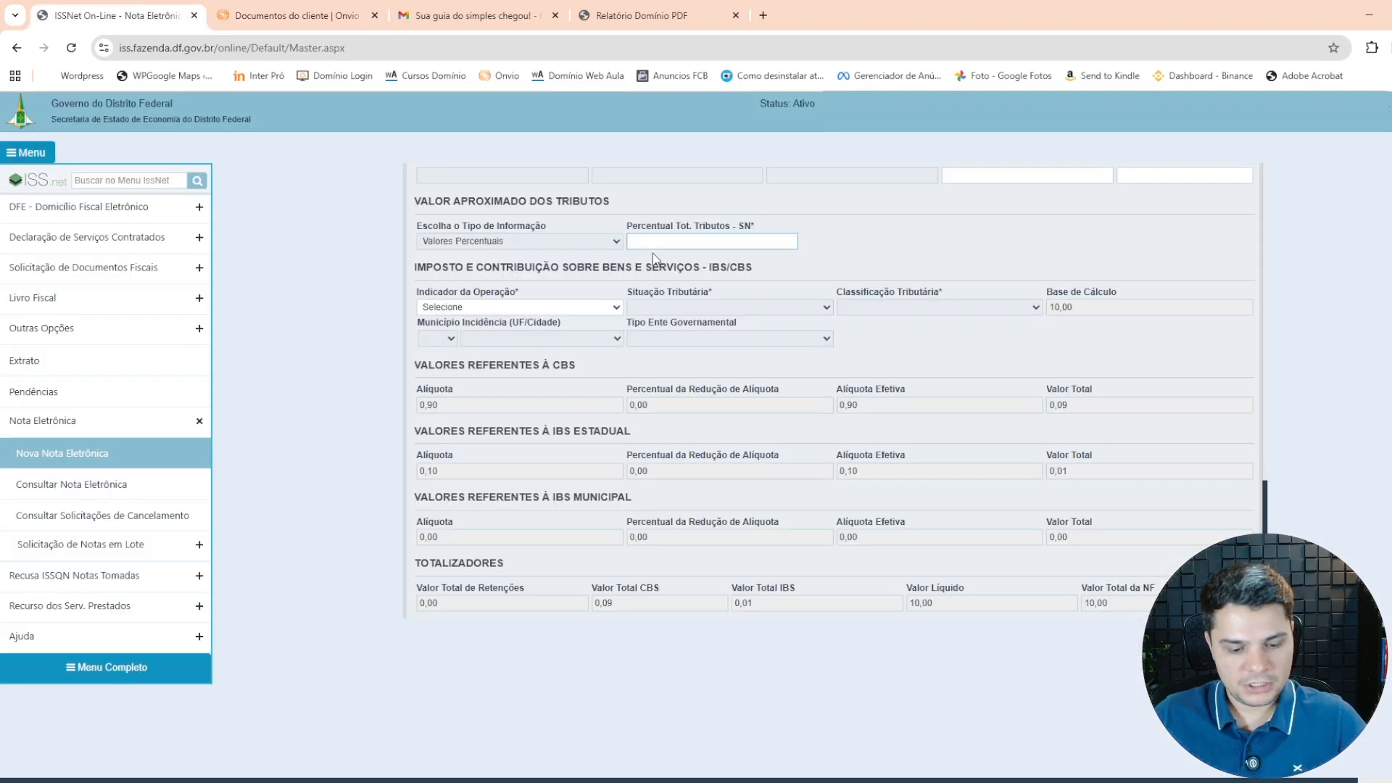
type("12,05")
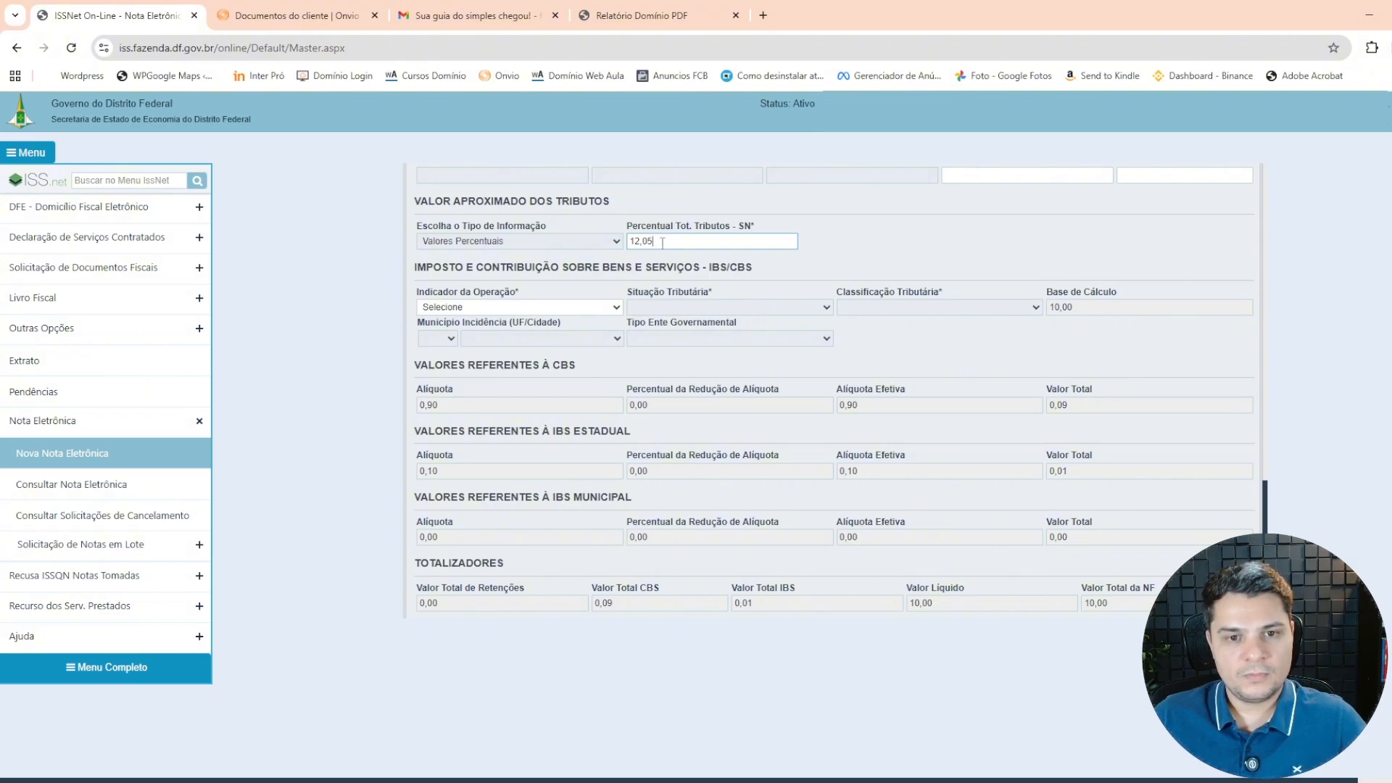
left_click_drag(660, 243, 621, 242)
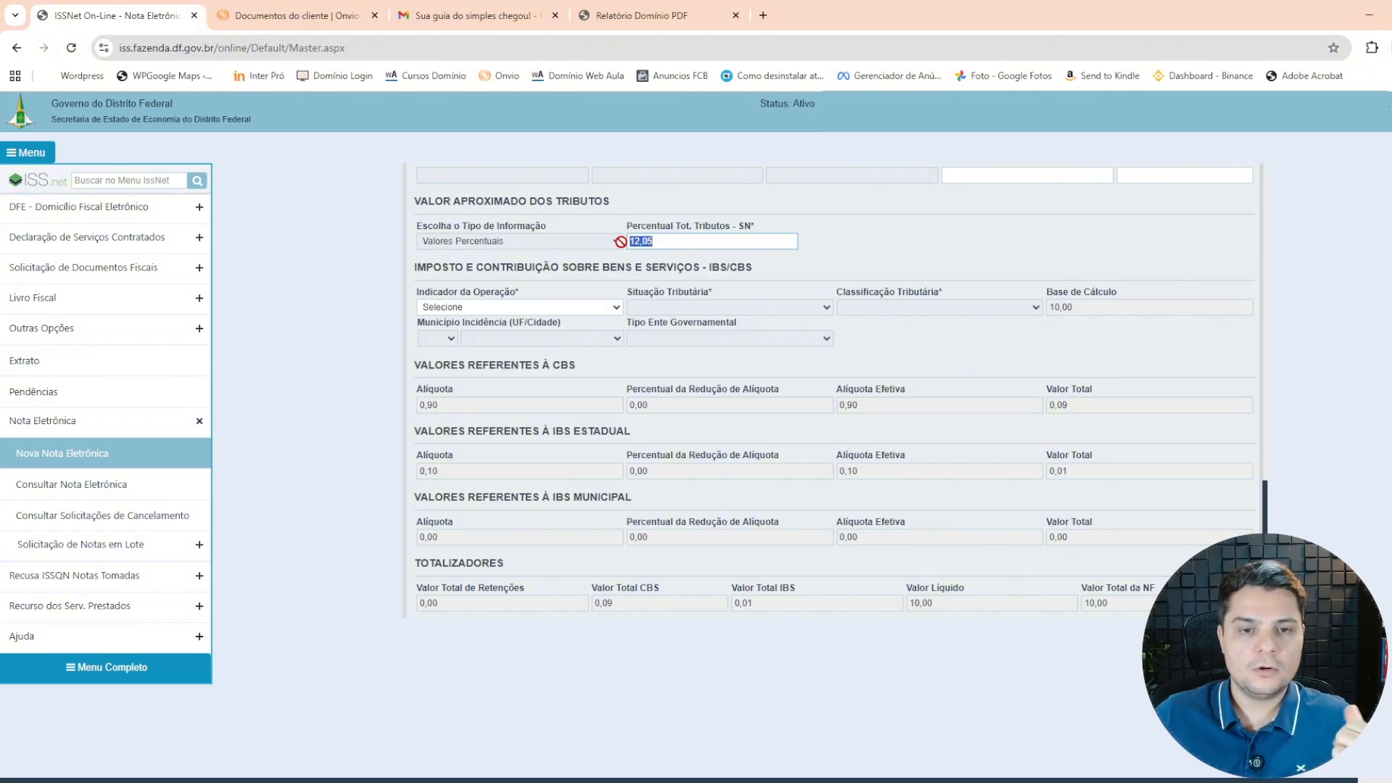
left_click(672, 243)
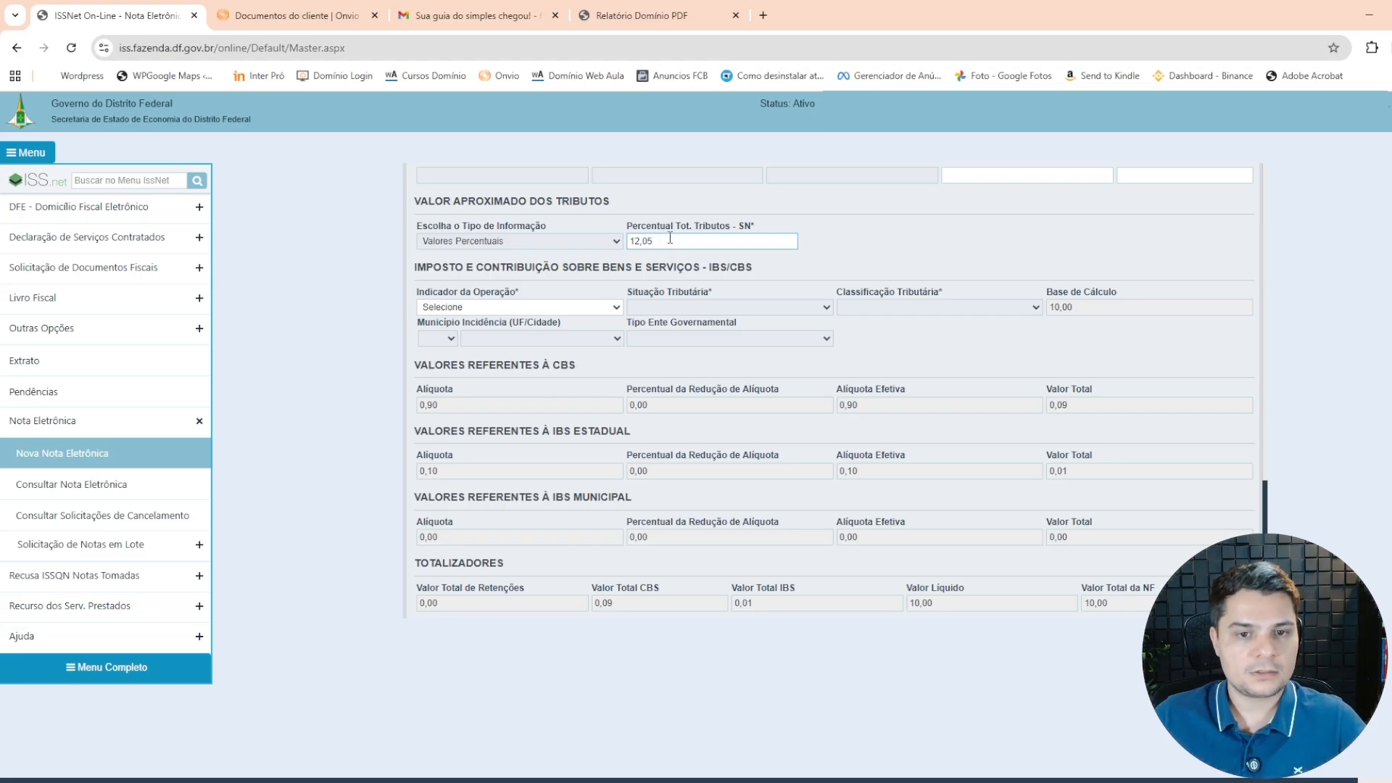
left_click_drag(661, 242, 608, 237)
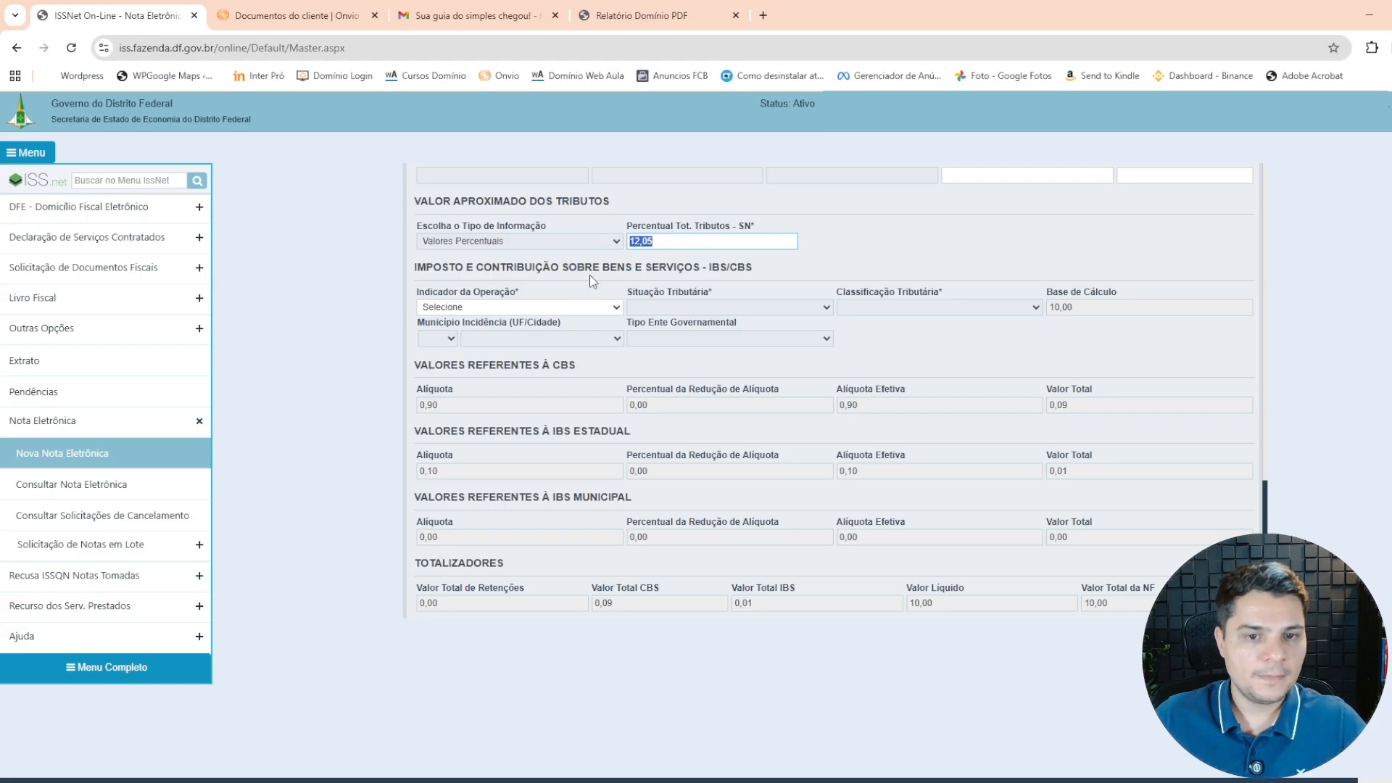
left_click(655, 244)
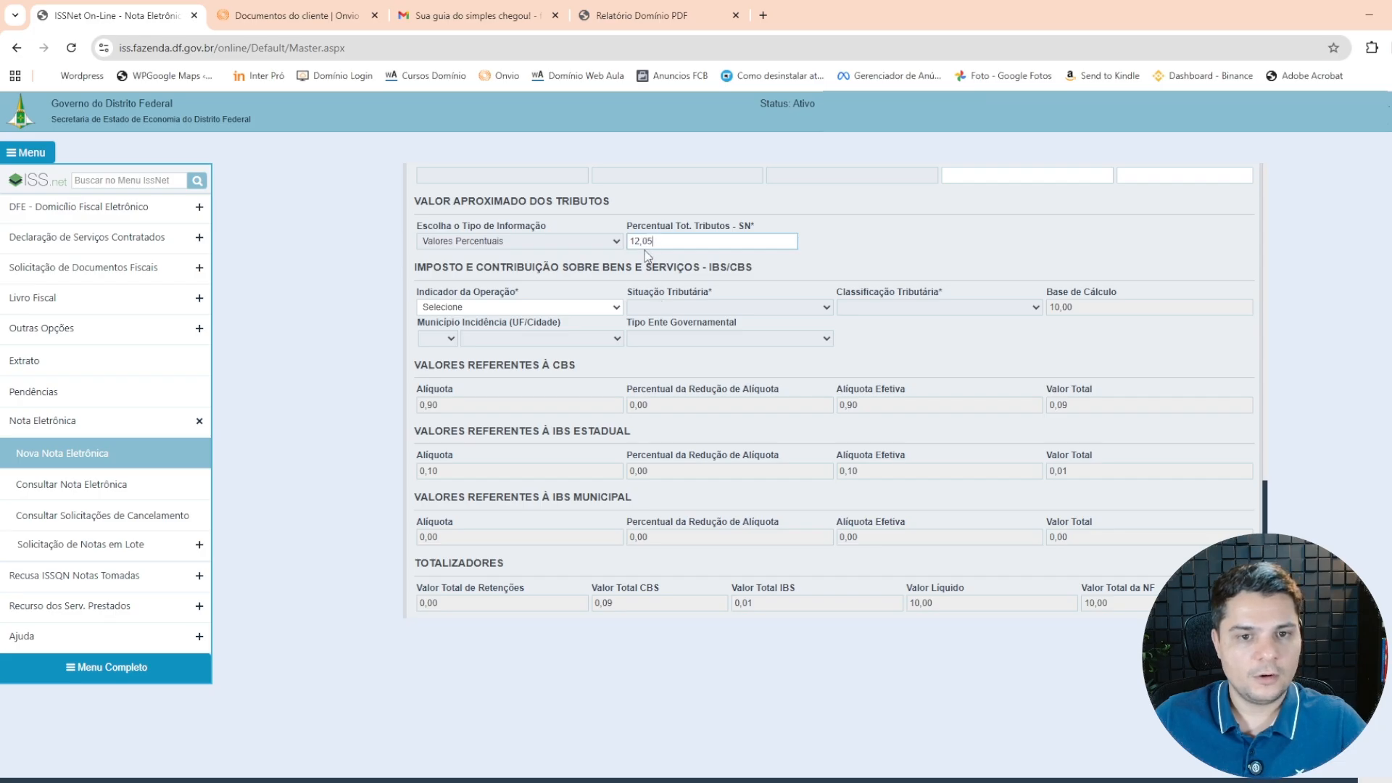
Step: Set the IBS/CBS operation indicator to 030101, the service physically performed option
scroll(601, 275, "down", 1)
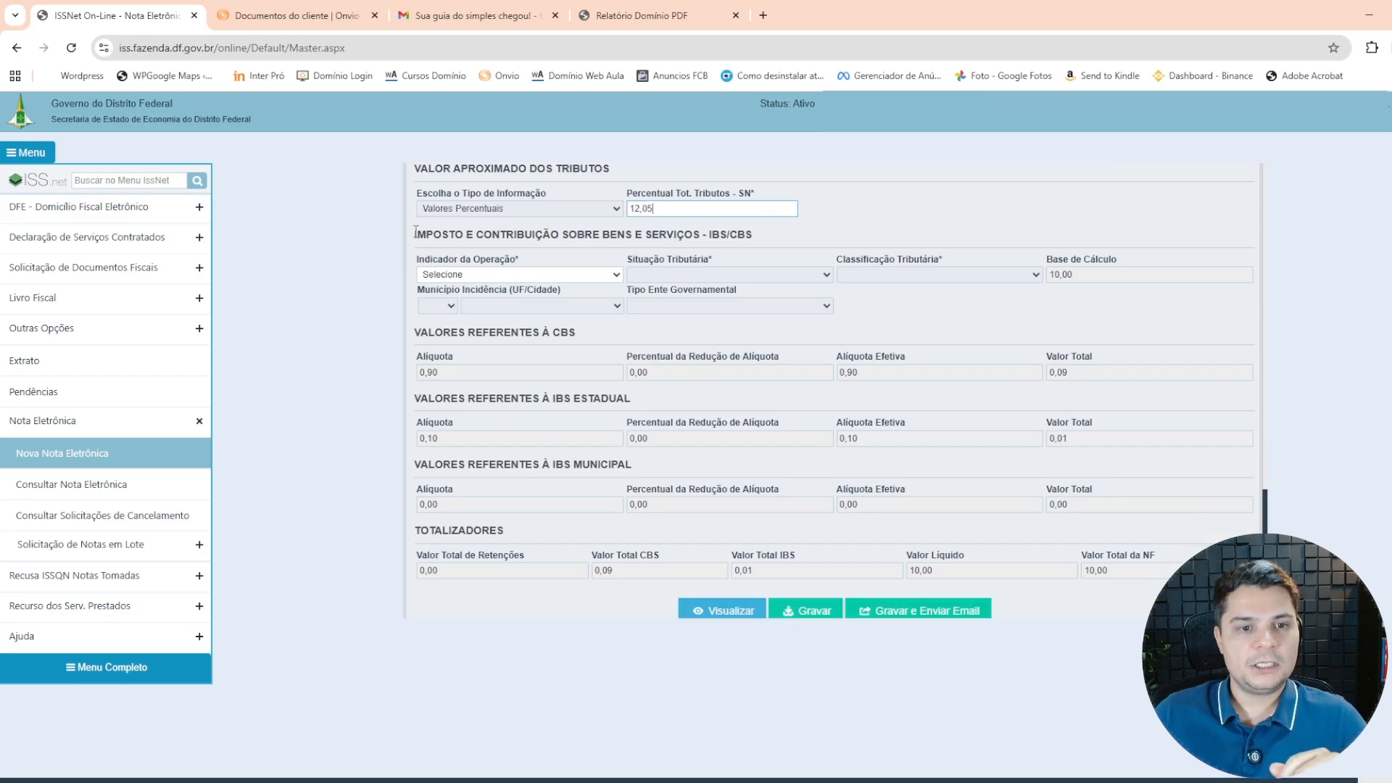
left_click_drag(414, 234, 751, 233)
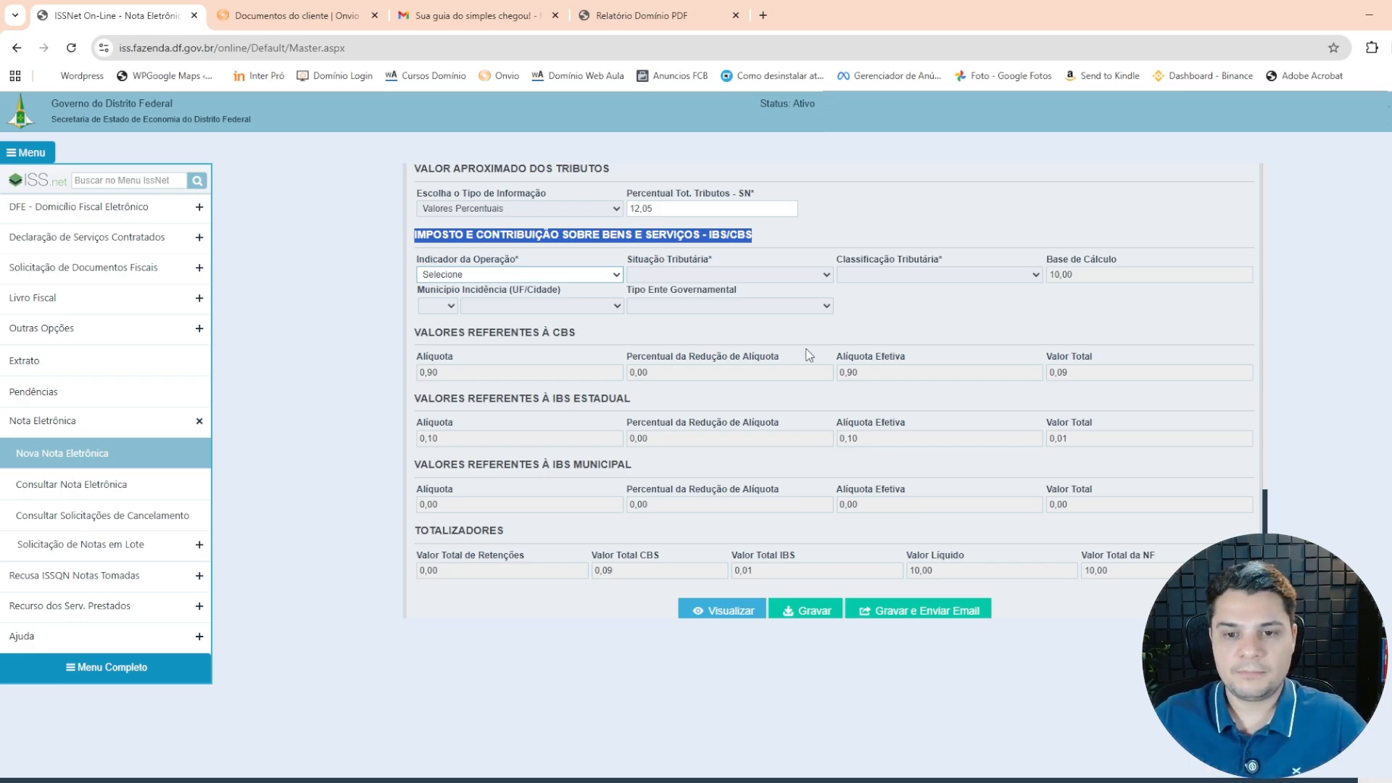
left_click(921, 318)
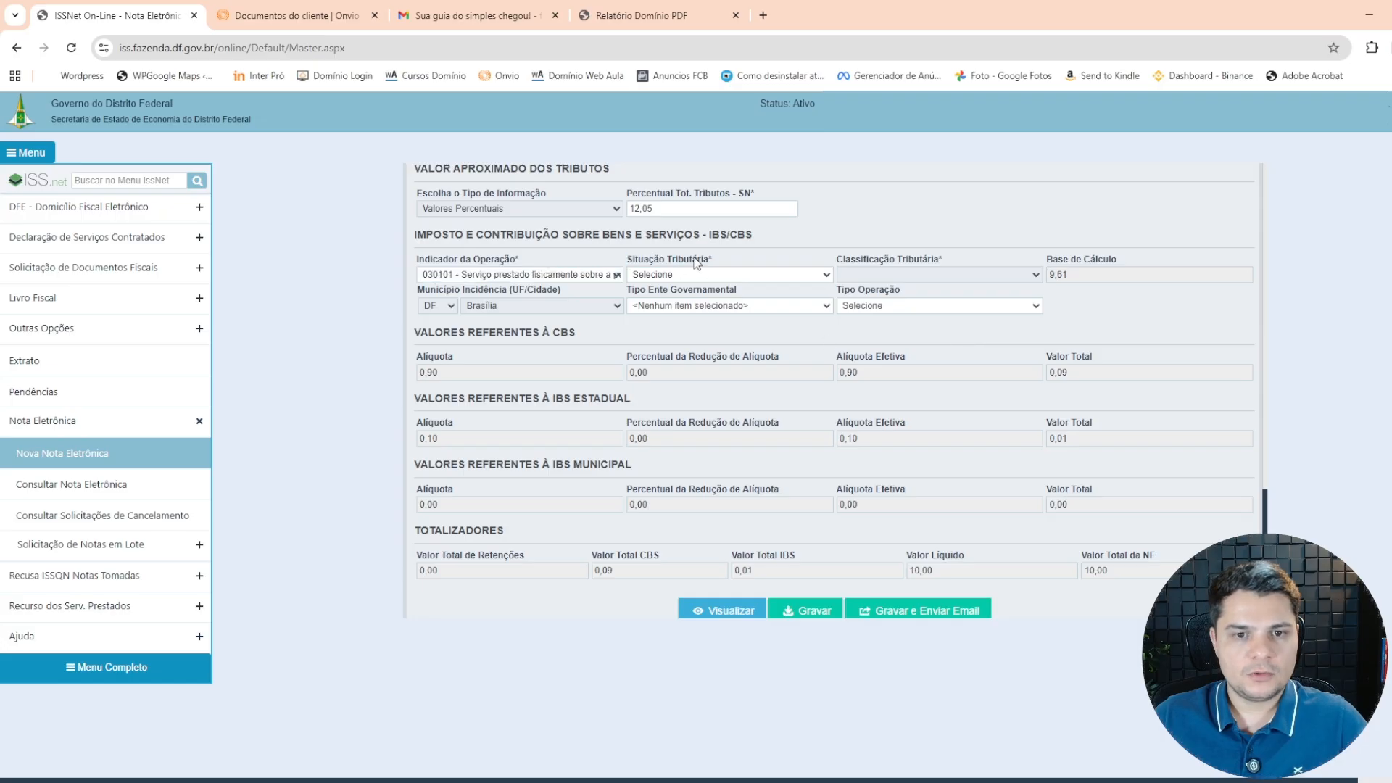
Step: Set the IBS/CBS tax status to 200 - Alíquota reduzida and the tax classification to 200029, the health services supply option
left_click_drag(712, 258, 636, 262)
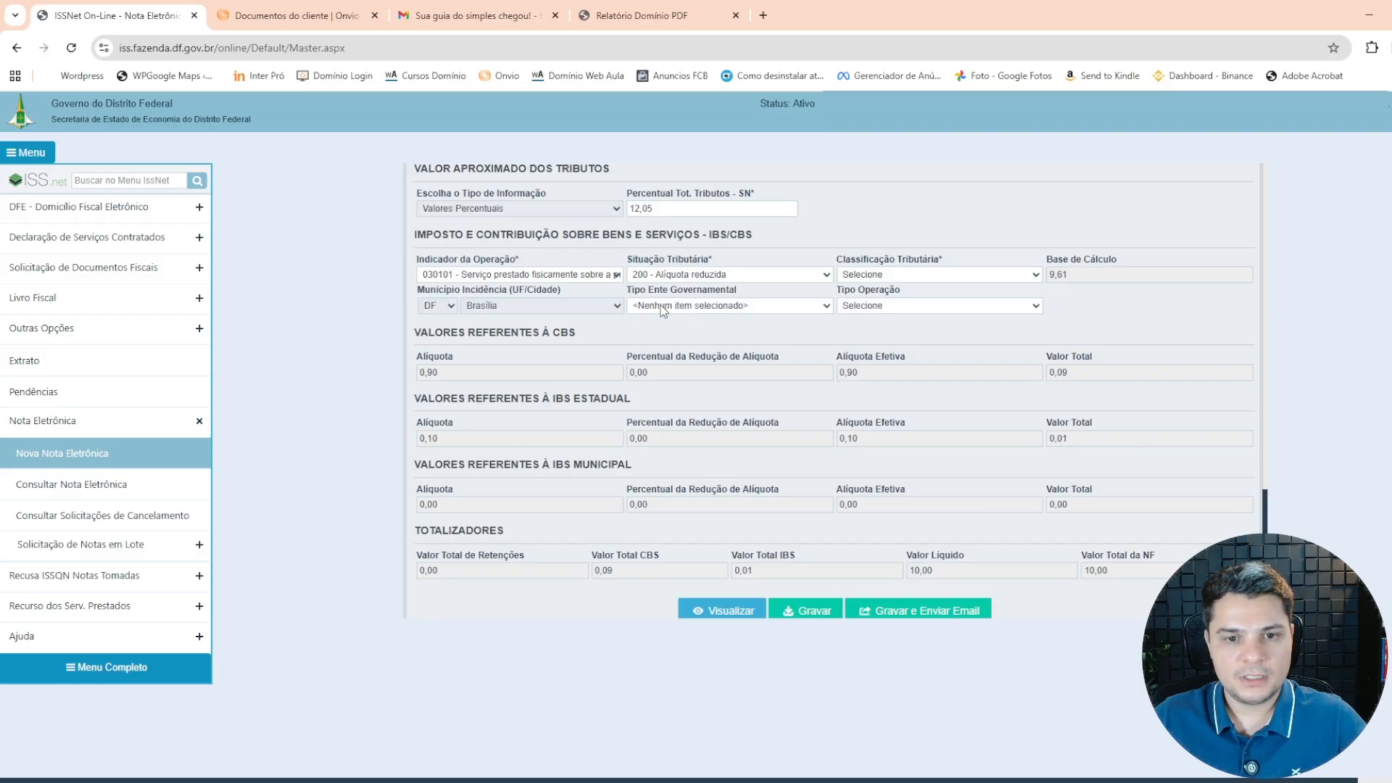
left_click_drag(836, 260, 937, 262)
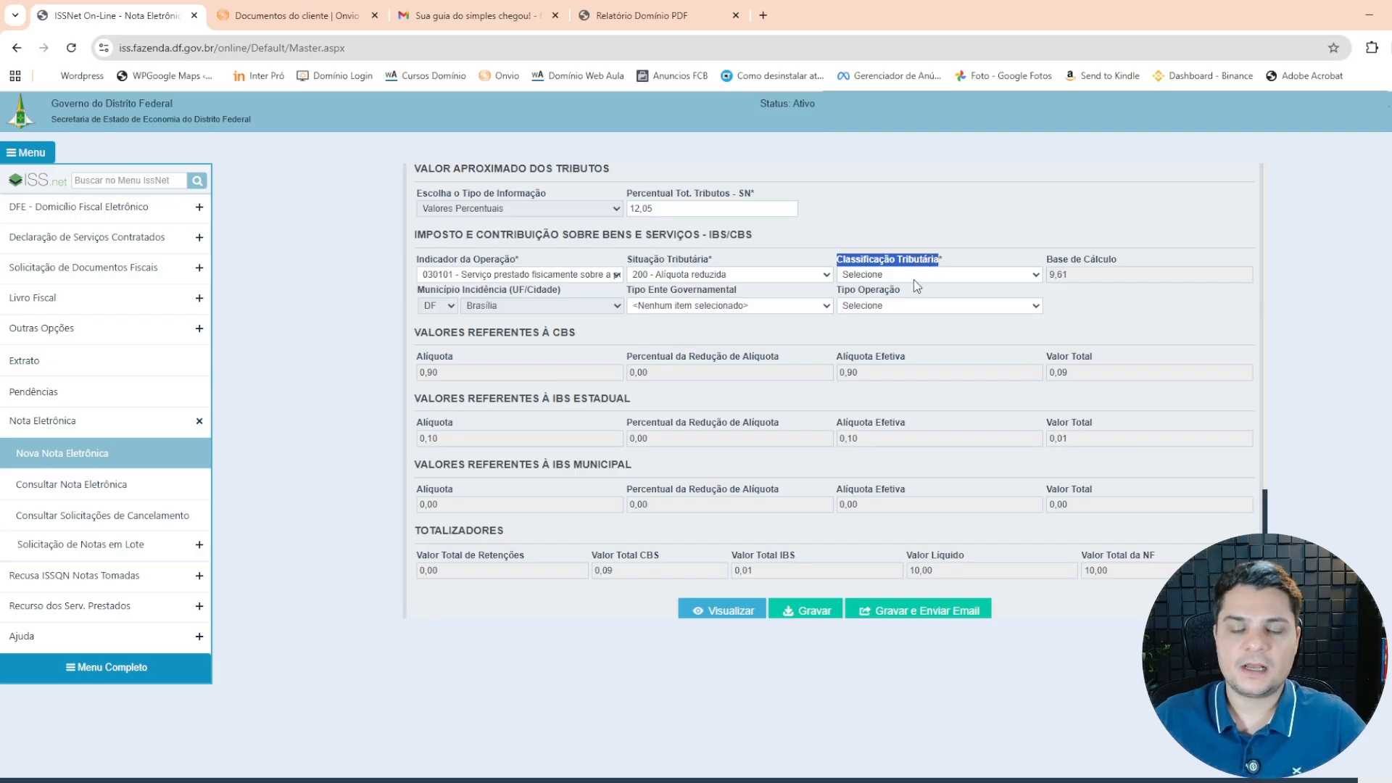
left_click(913, 279)
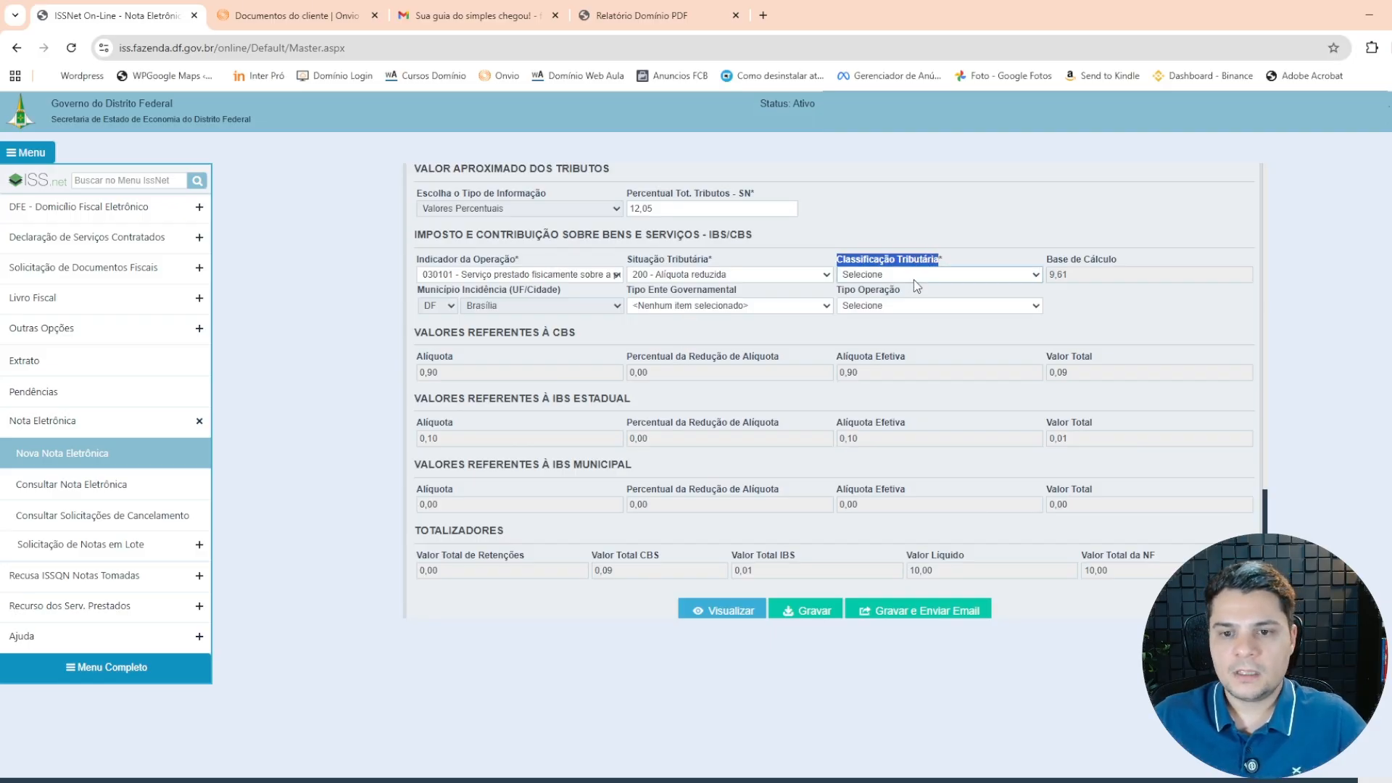
left_click(945, 320)
Step: Leave the governmental entity type unselected and set the operation type to Fornecimento com pagamento posterior
left_click_drag(632, 289, 737, 292)
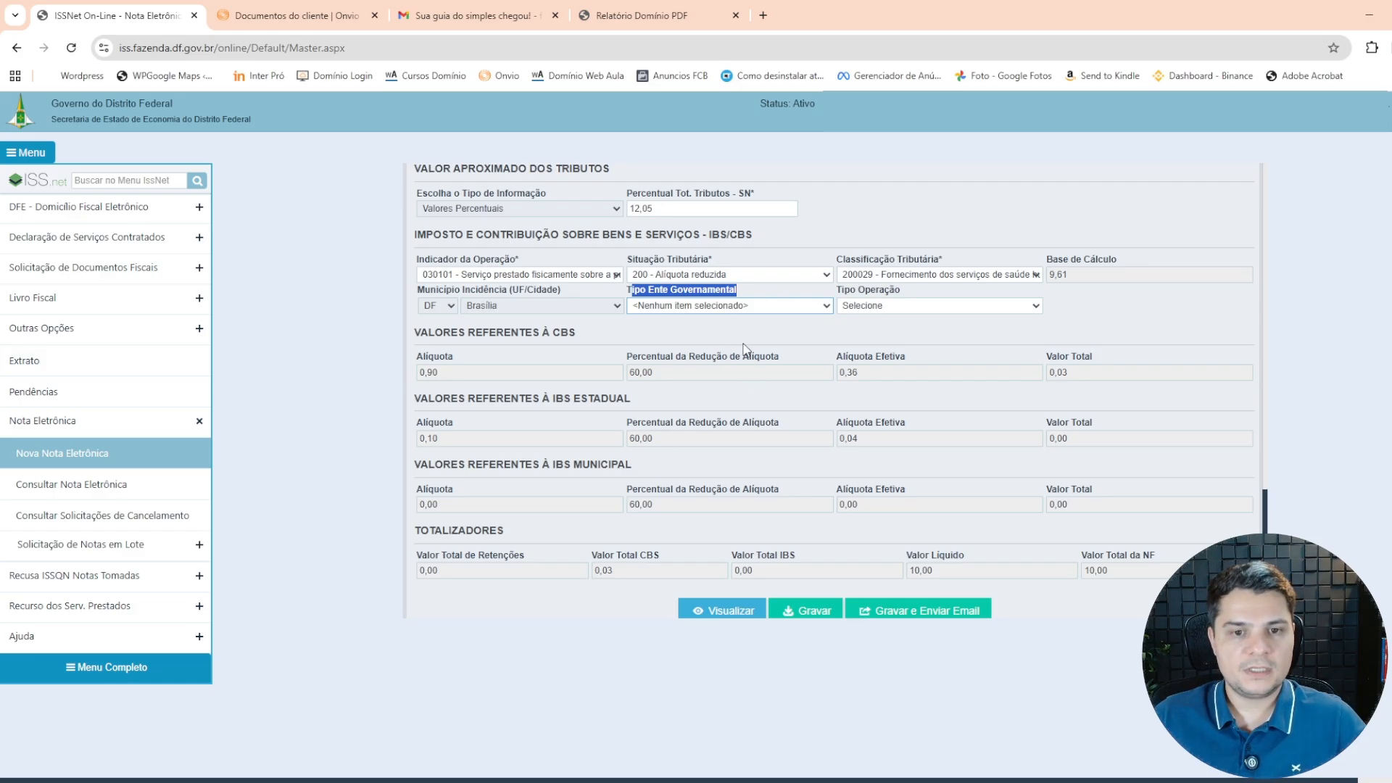
left_click(768, 290)
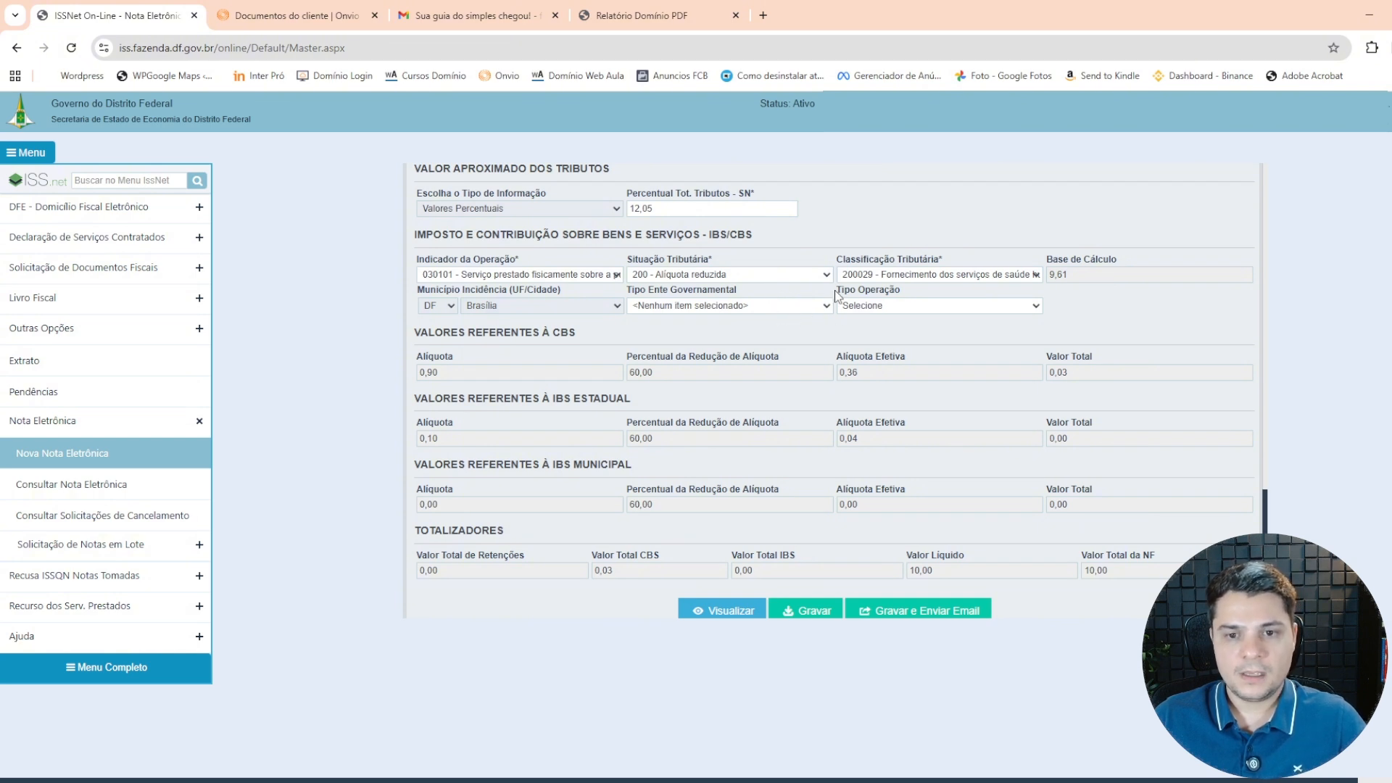
left_click_drag(836, 292, 904, 303)
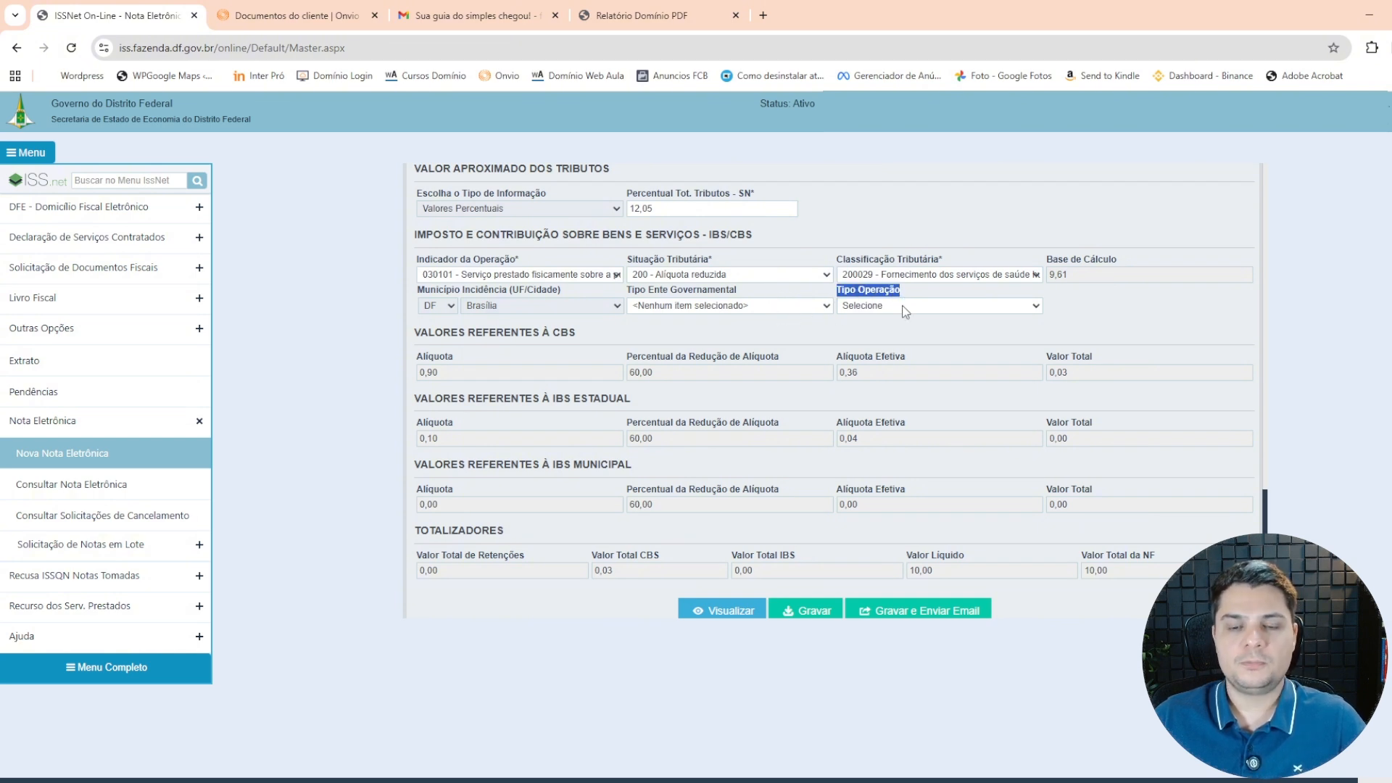
left_click(902, 305)
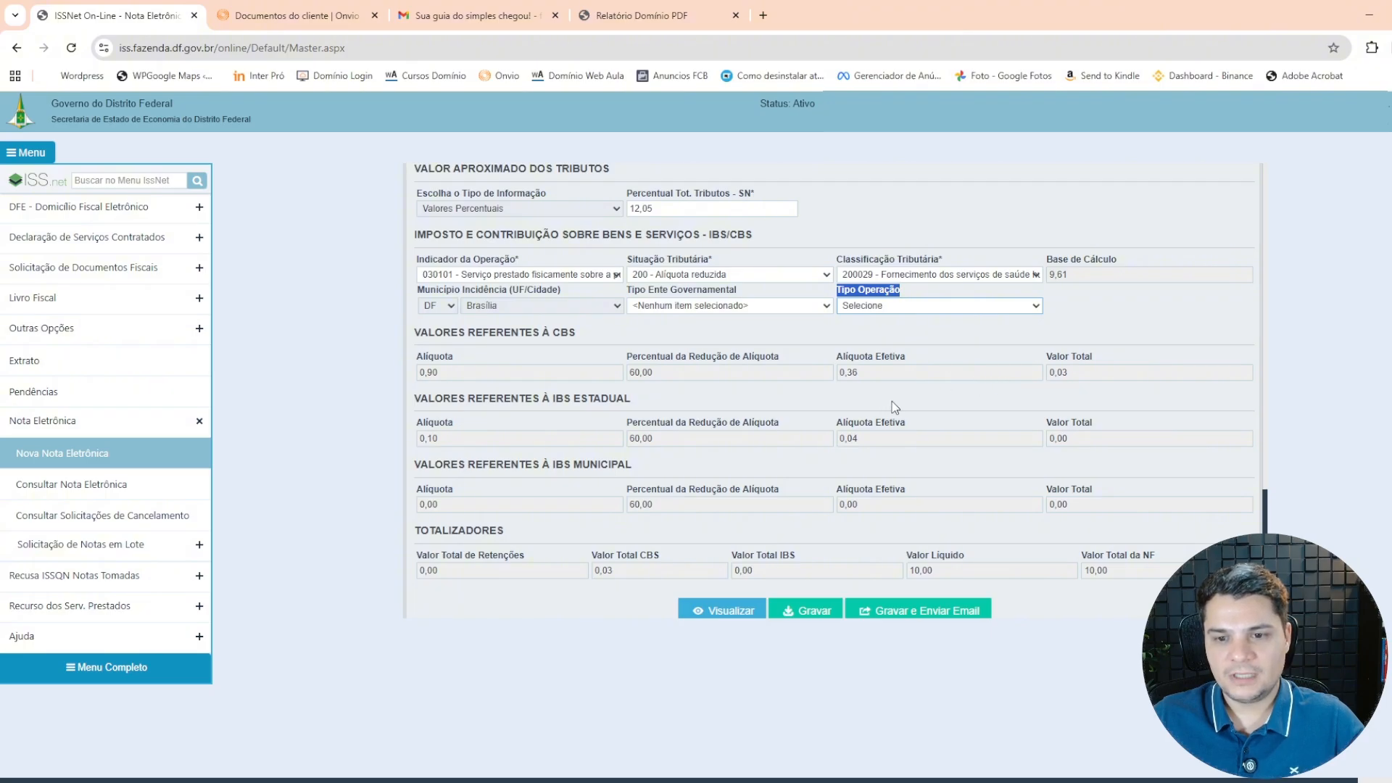
left_click(951, 344)
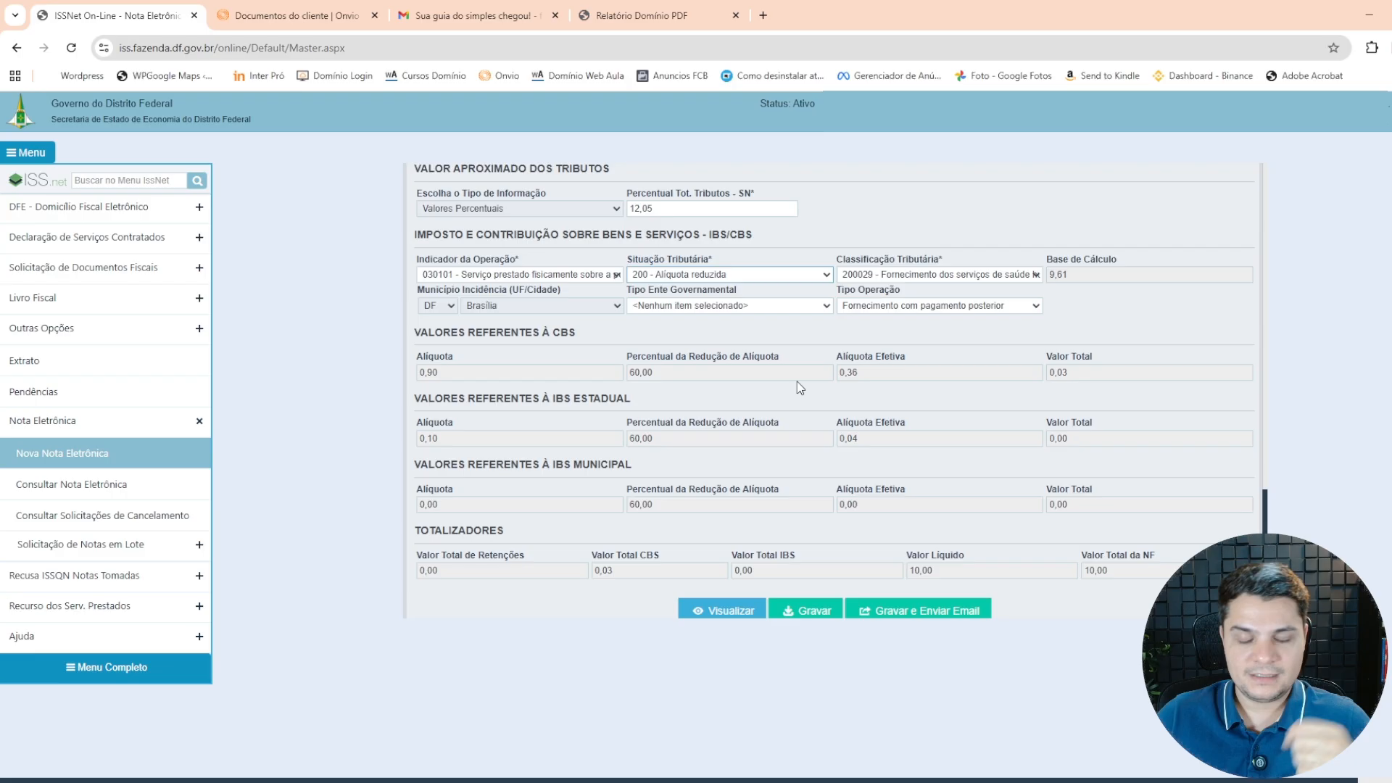
Step: Review the total tax percentage, the federal taxation section and the CBS rate in the completed invoice form
left_click(696, 210)
left_click_drag(696, 211, 631, 208)
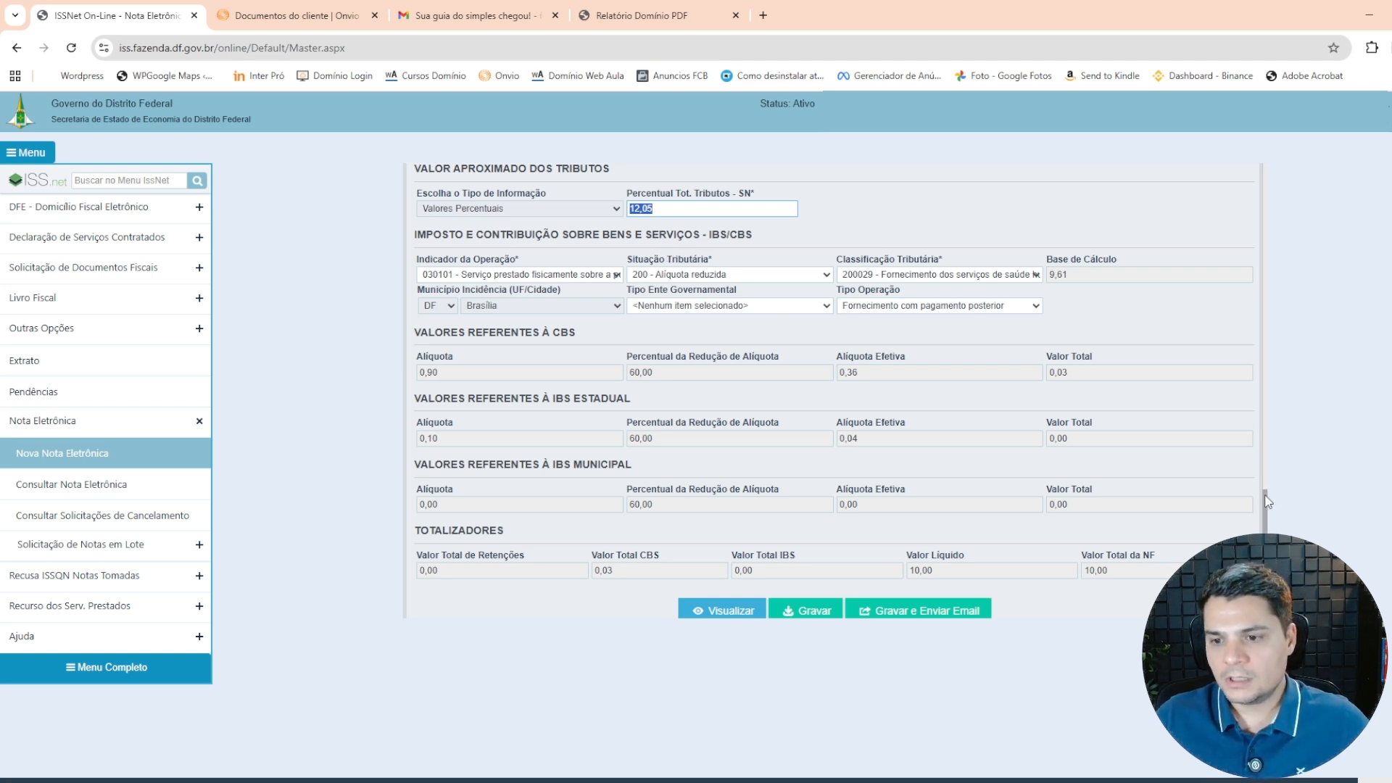
scroll(1267, 522, "down", 1)
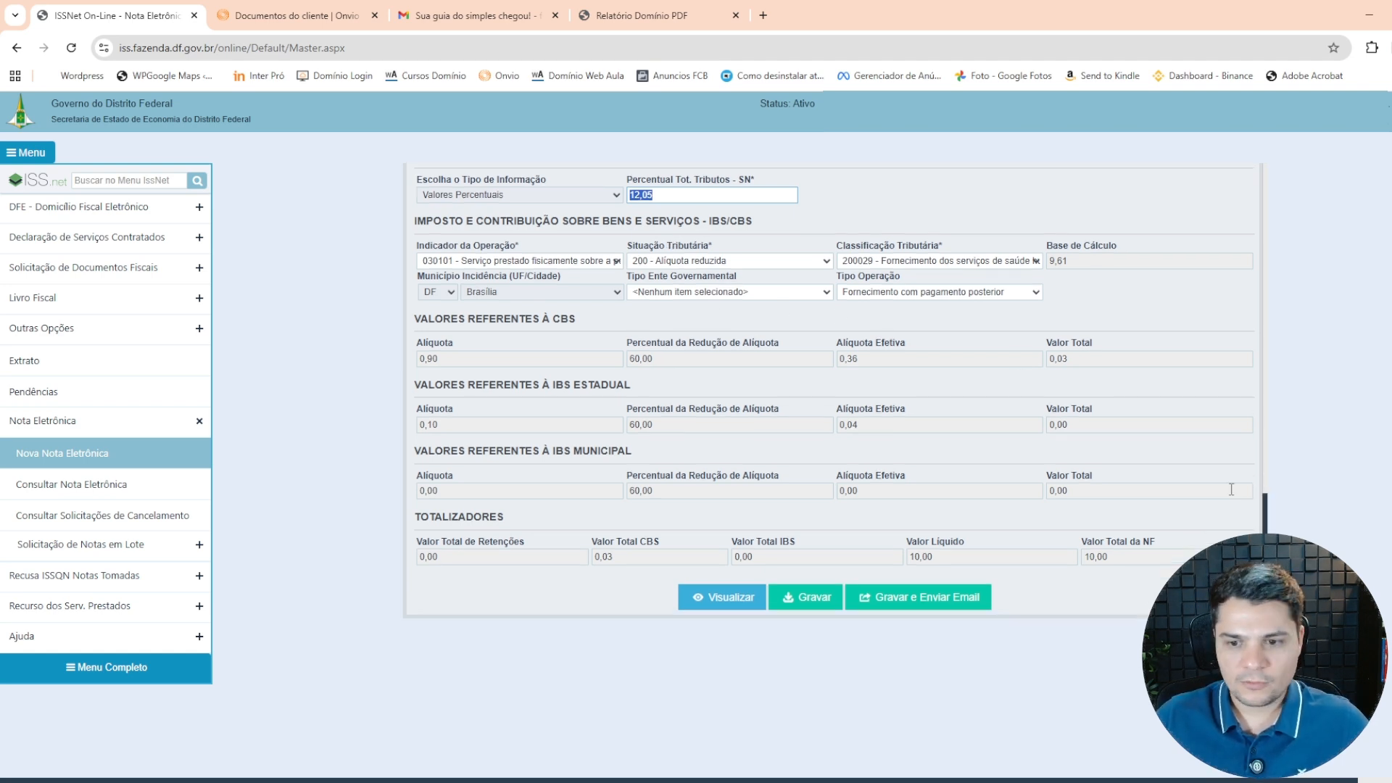
scroll(1268, 523, "up", 1)
scroll(1267, 523, "up", 2)
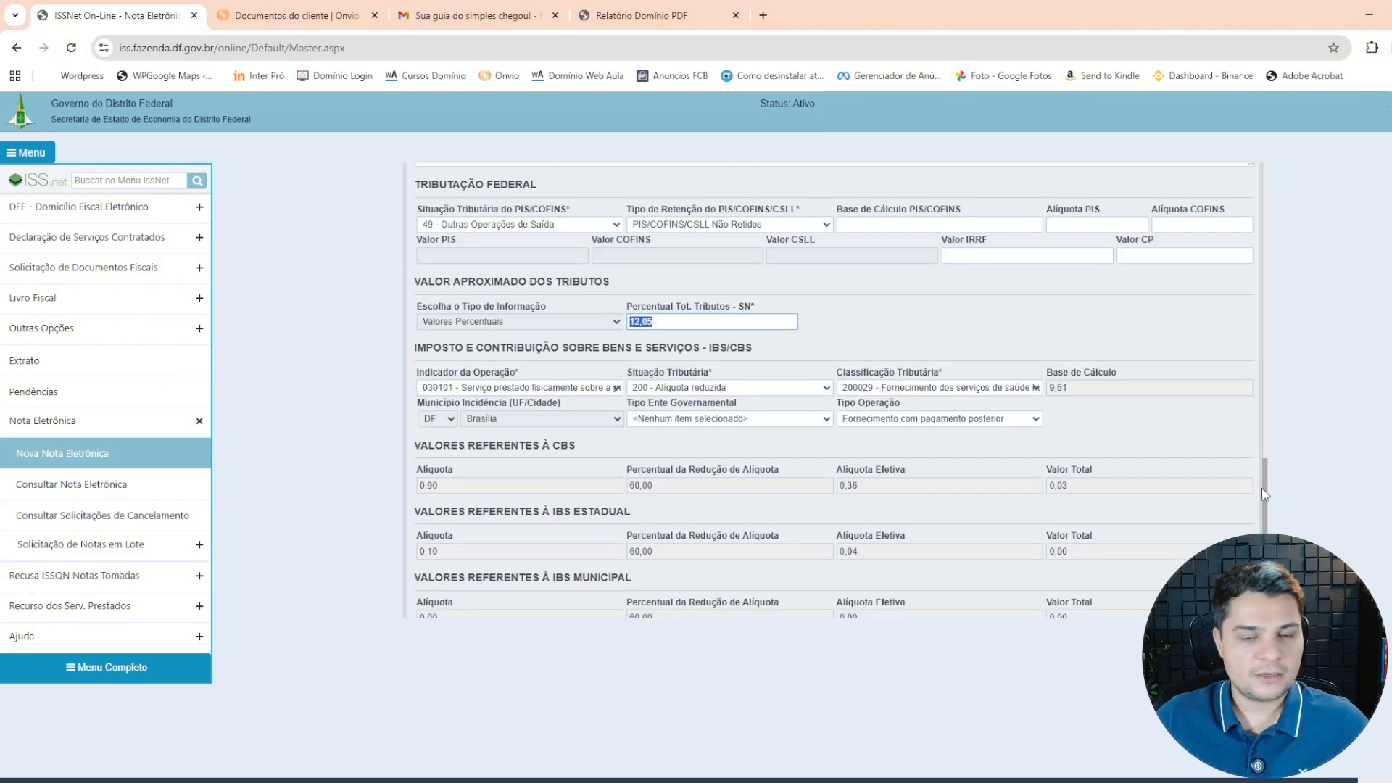
left_click_drag(1261, 488, 1258, 528)
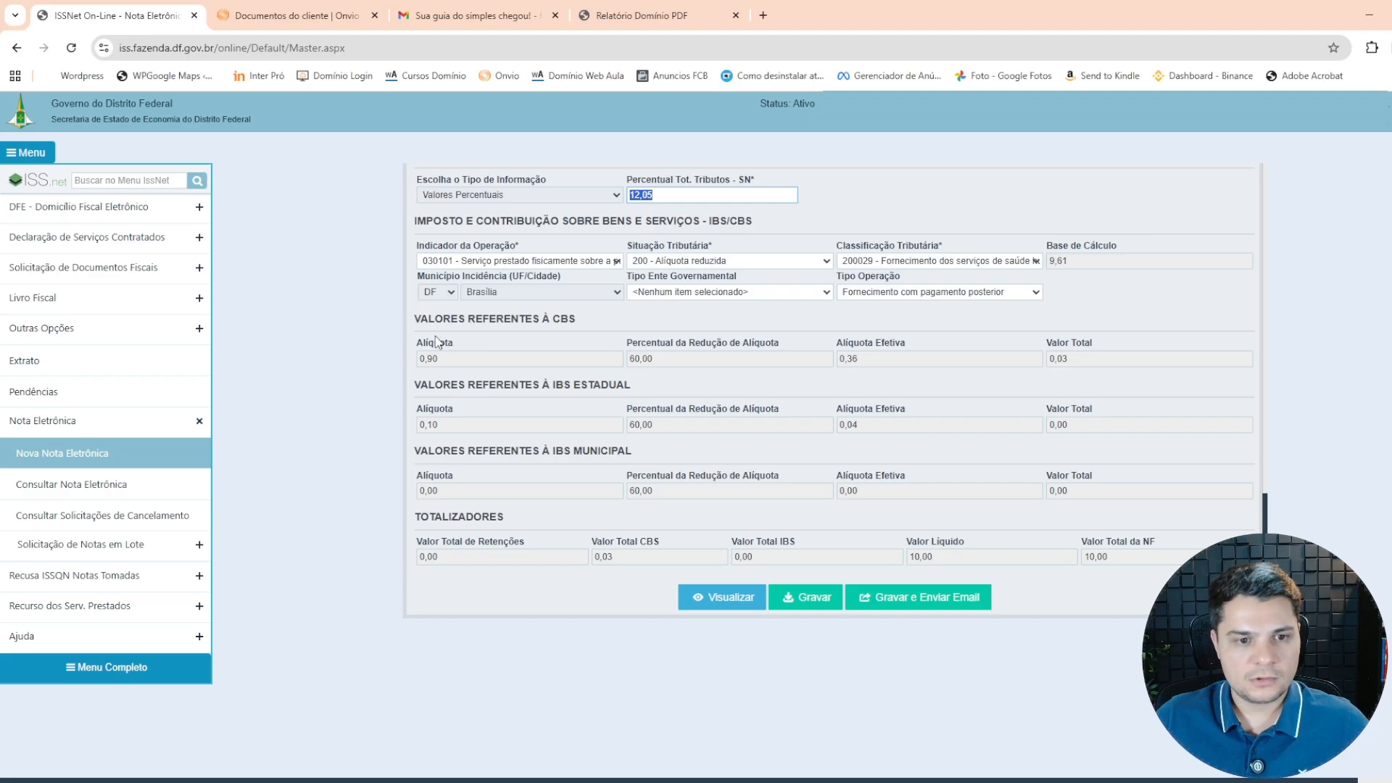
left_click_drag(414, 319, 576, 320)
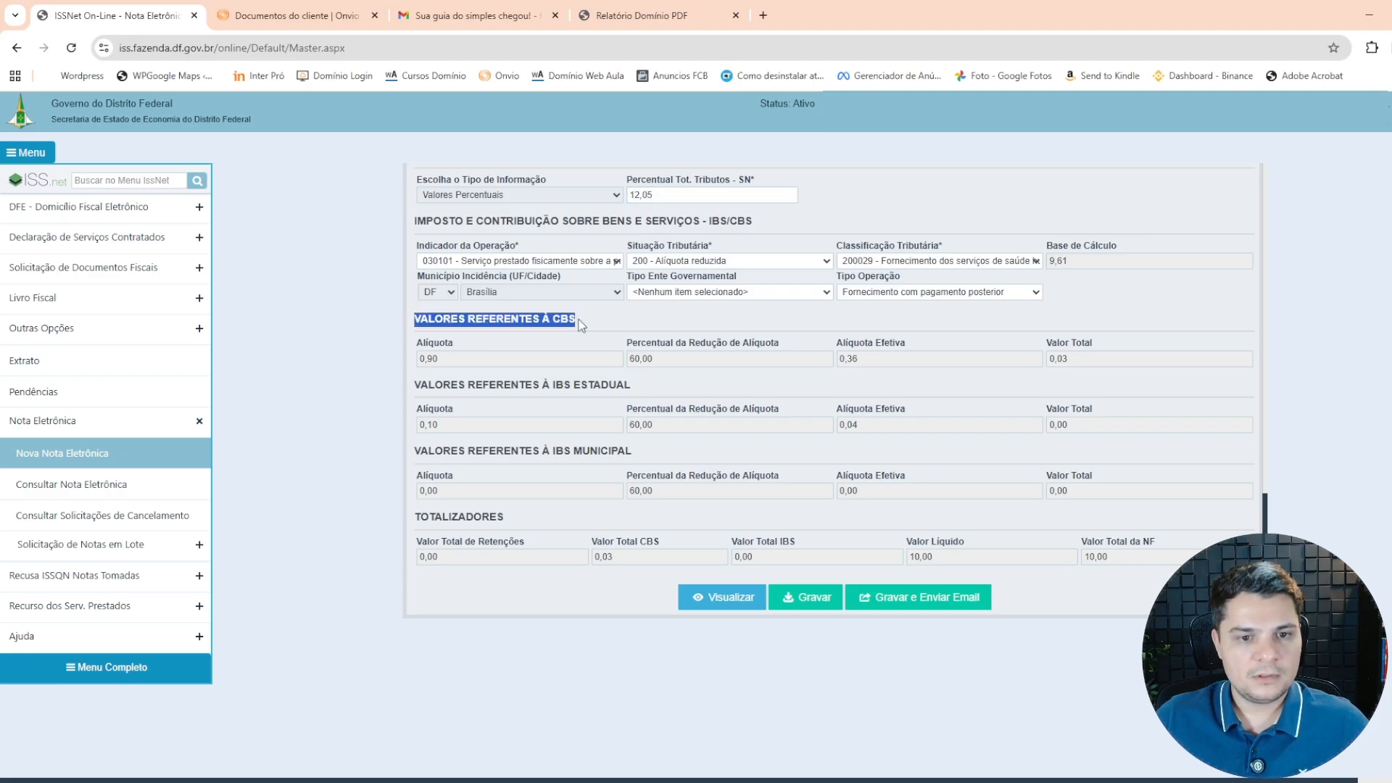
left_click(419, 356)
double_click(419, 355)
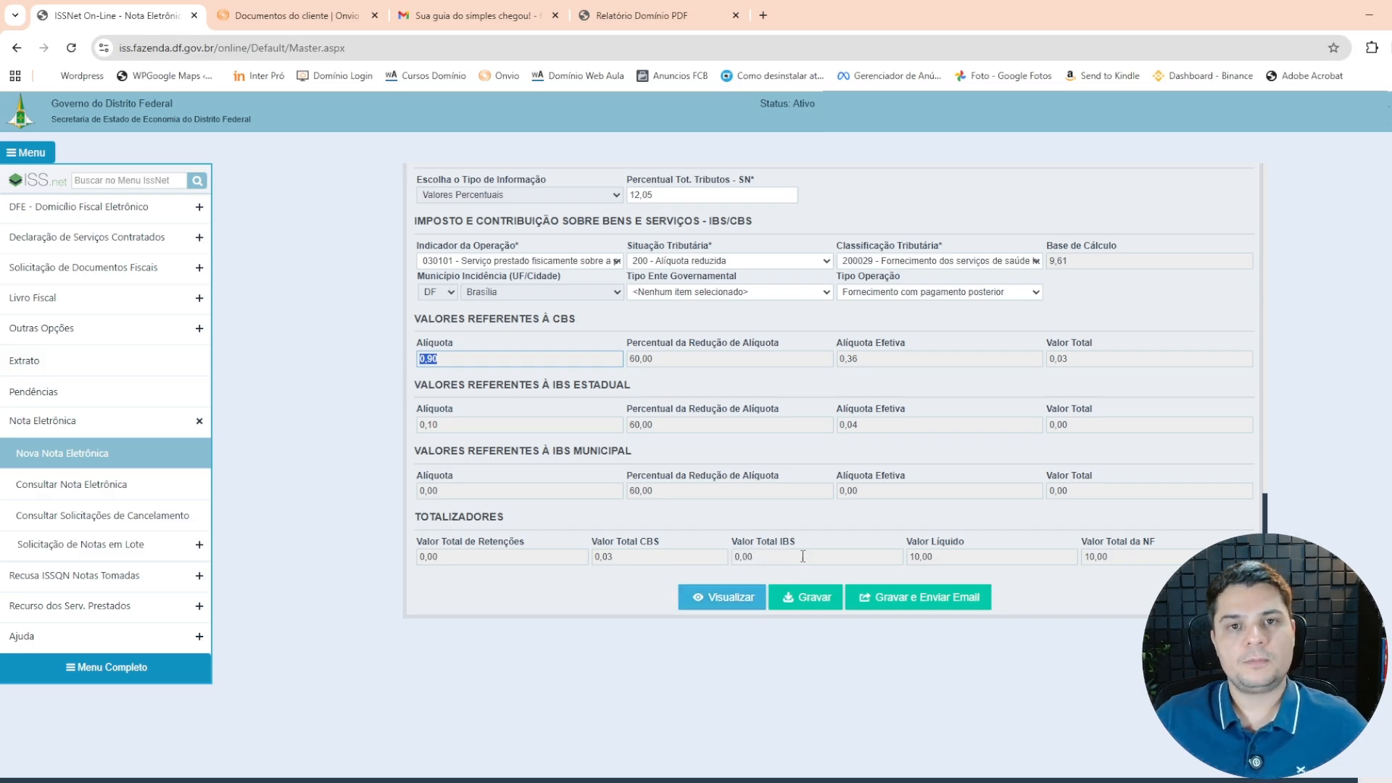
Step: Preview the invoice, check its service, ISSQN, national tax and IBS/CBS data, and close the preview
left_click(731, 598)
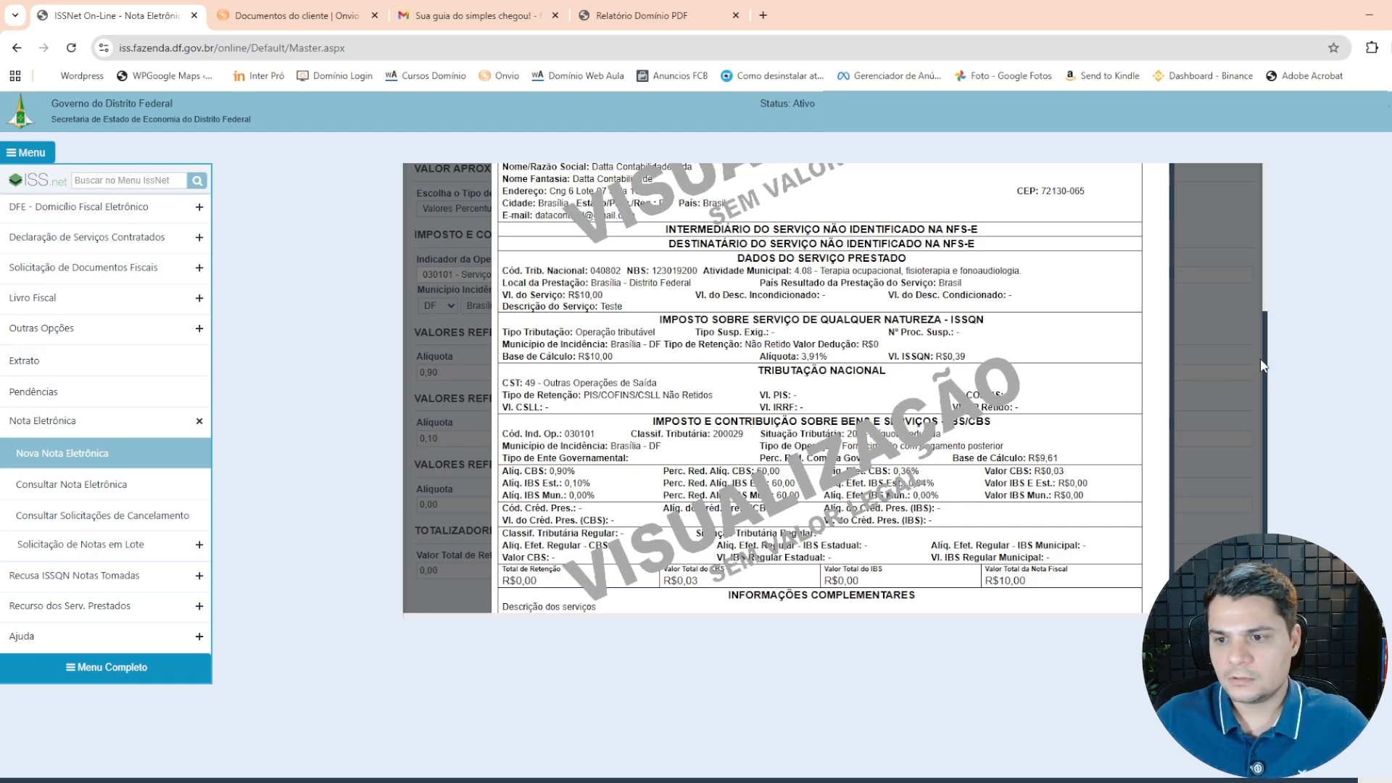
left_click_drag(1268, 357, 1266, 404)
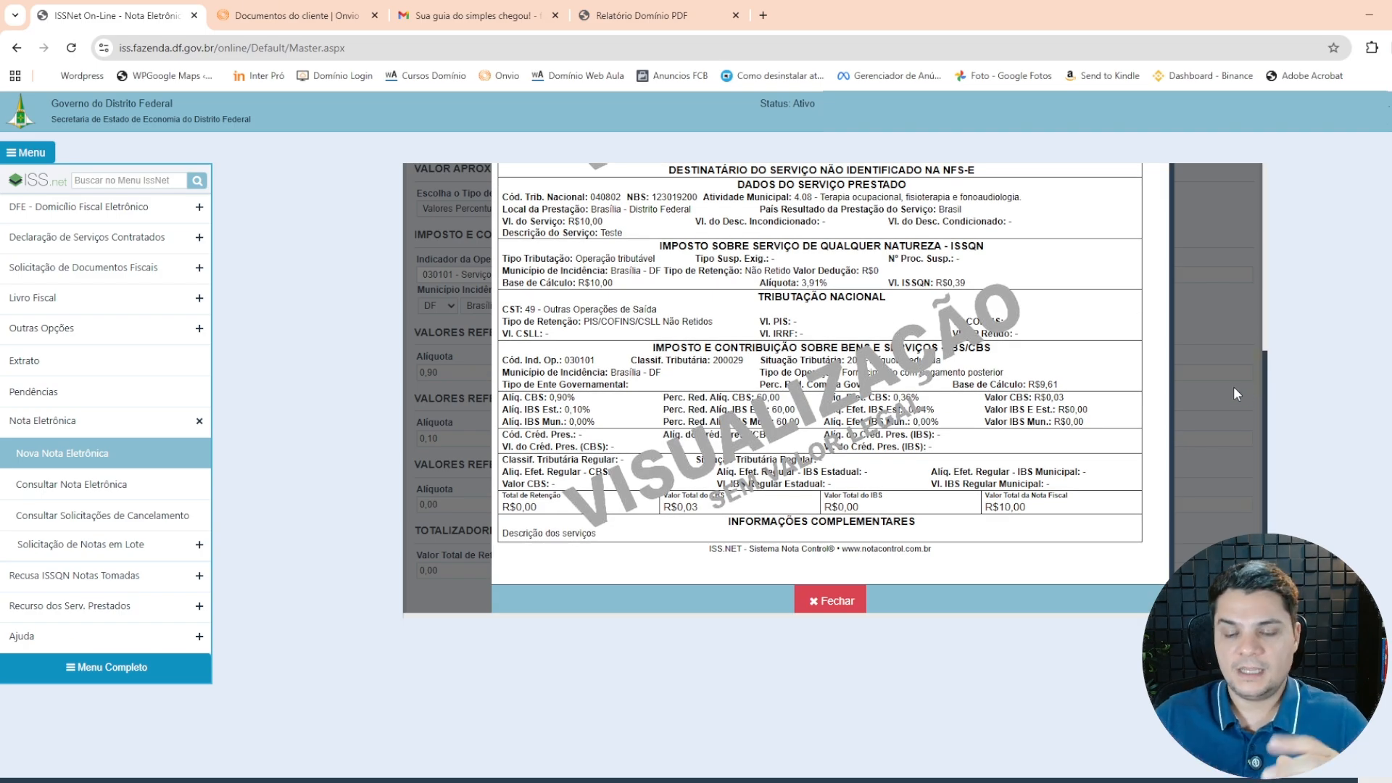
left_click(830, 609)
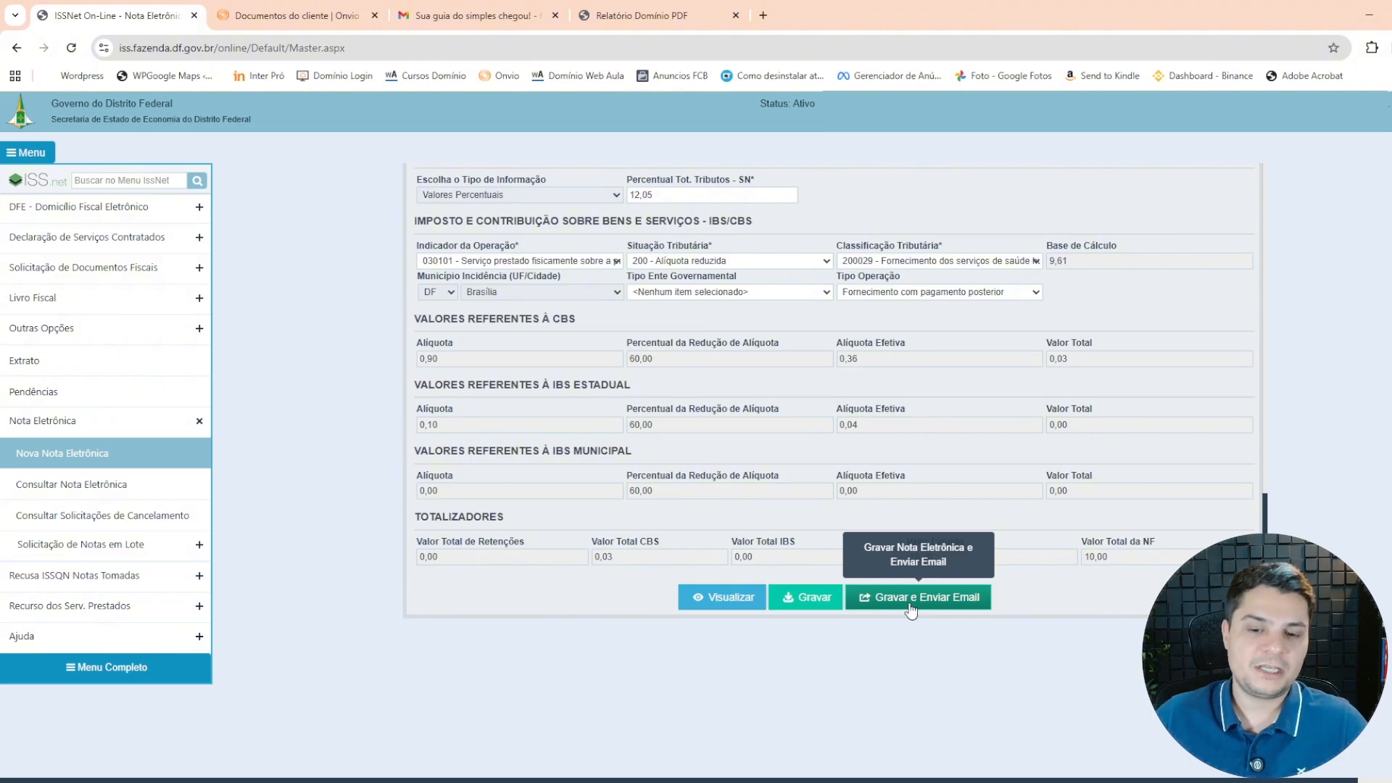
Step: Save the electronic invoice without sending an e-mail and read the digital certificate signing question
left_click(815, 605)
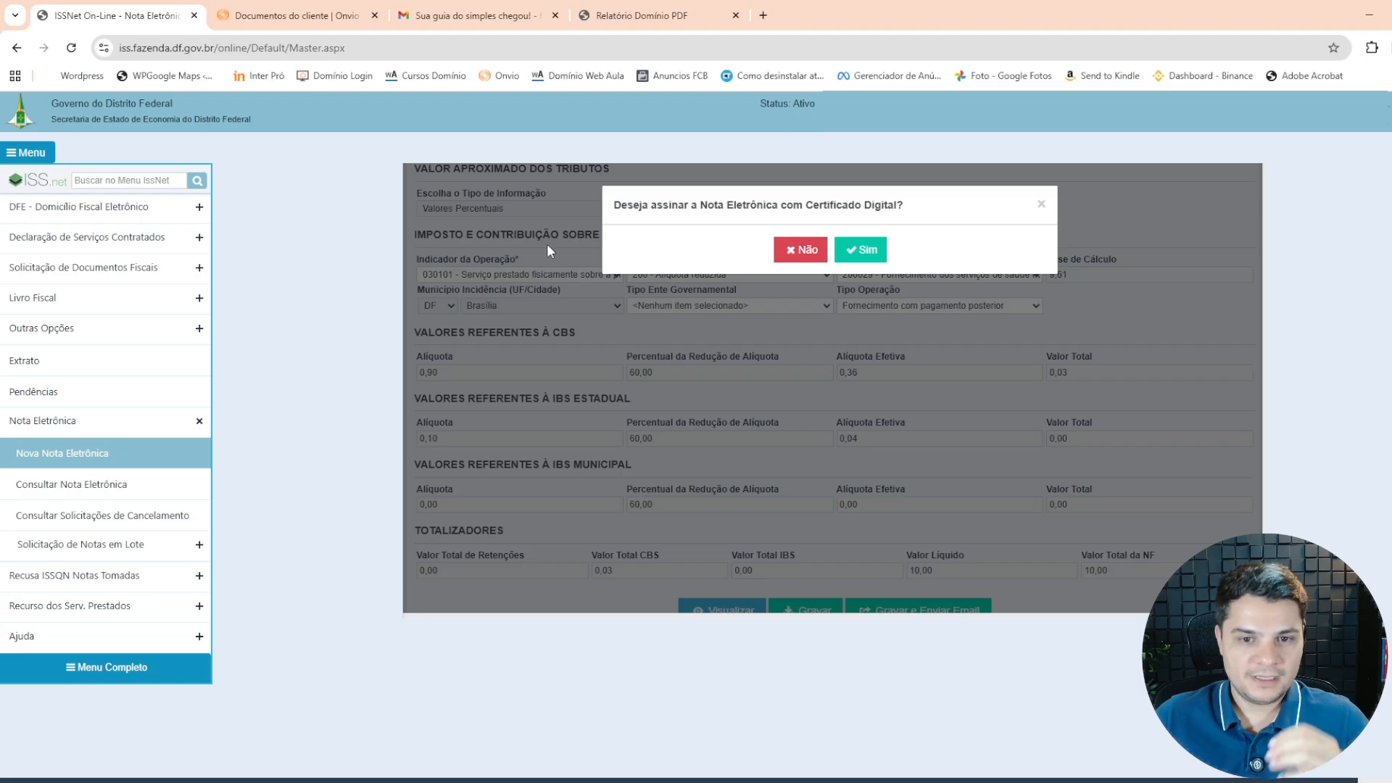
left_click_drag(614, 204, 915, 208)
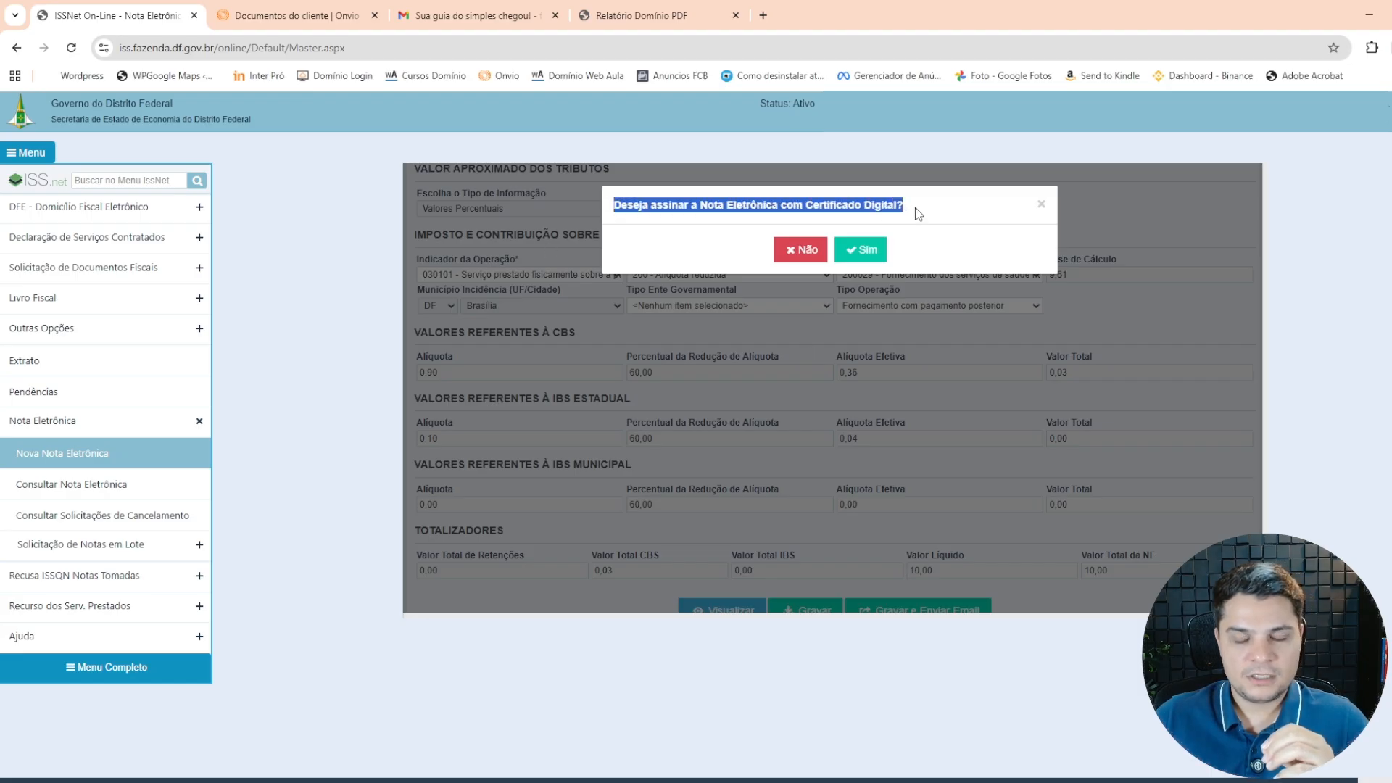